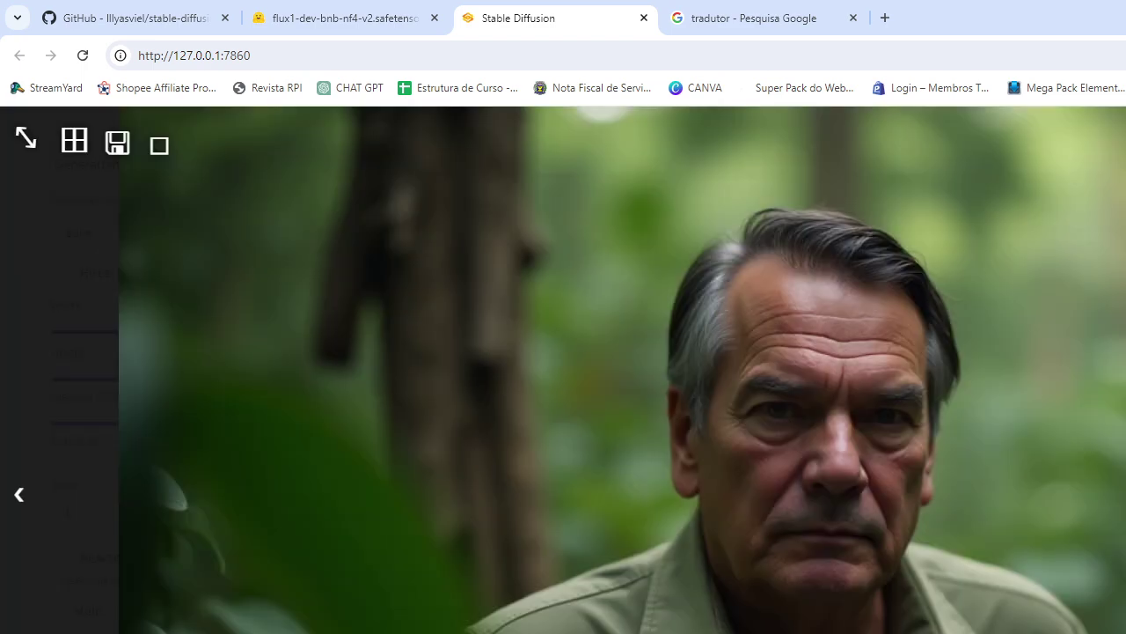
In the translator tab, replace "do brasil Bolsonaro" with "Donald Trump" in the Portuguese text and copy the English translation.
click(772, 370)
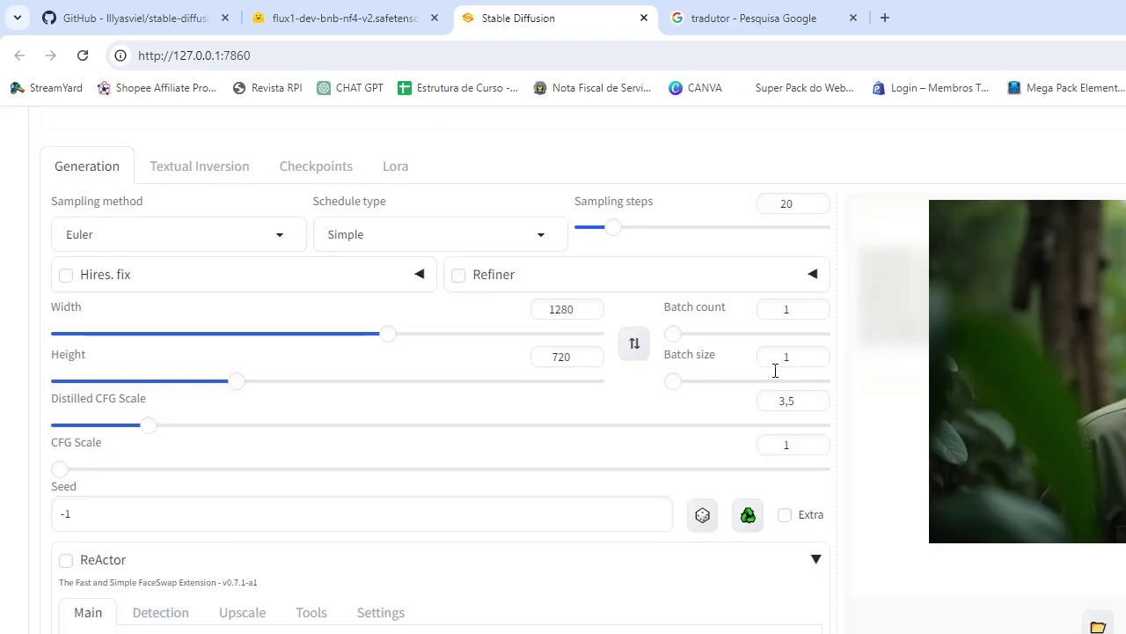
scroll(481, 311, up, 3)
scroll(482, 311, up, 1)
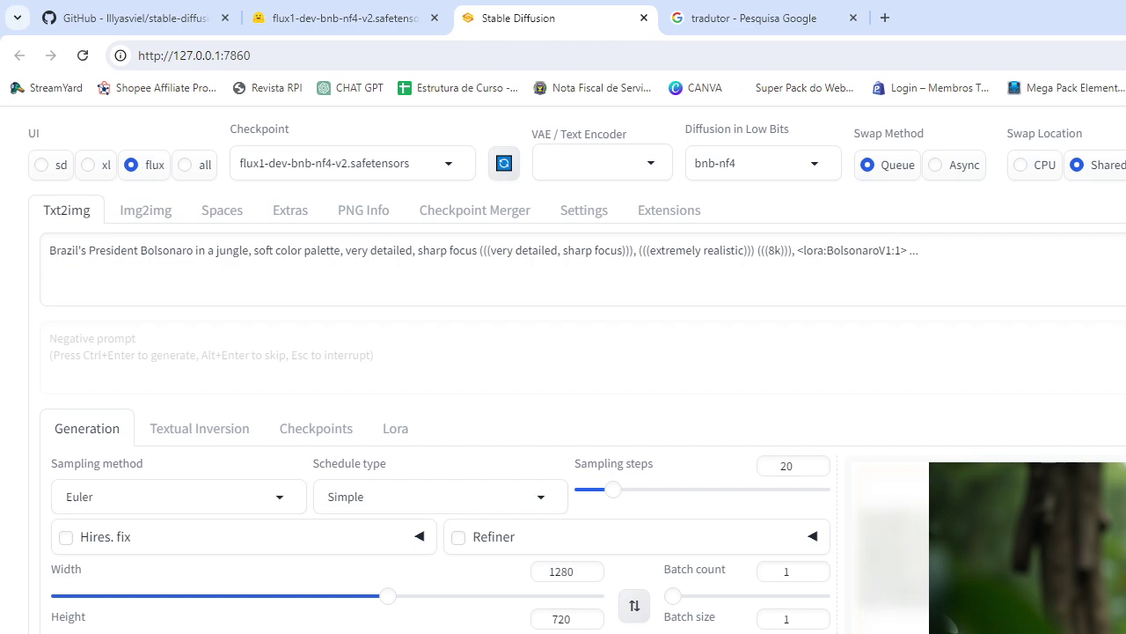
click(754, 12)
triple_click(285, 264)
click(237, 255)
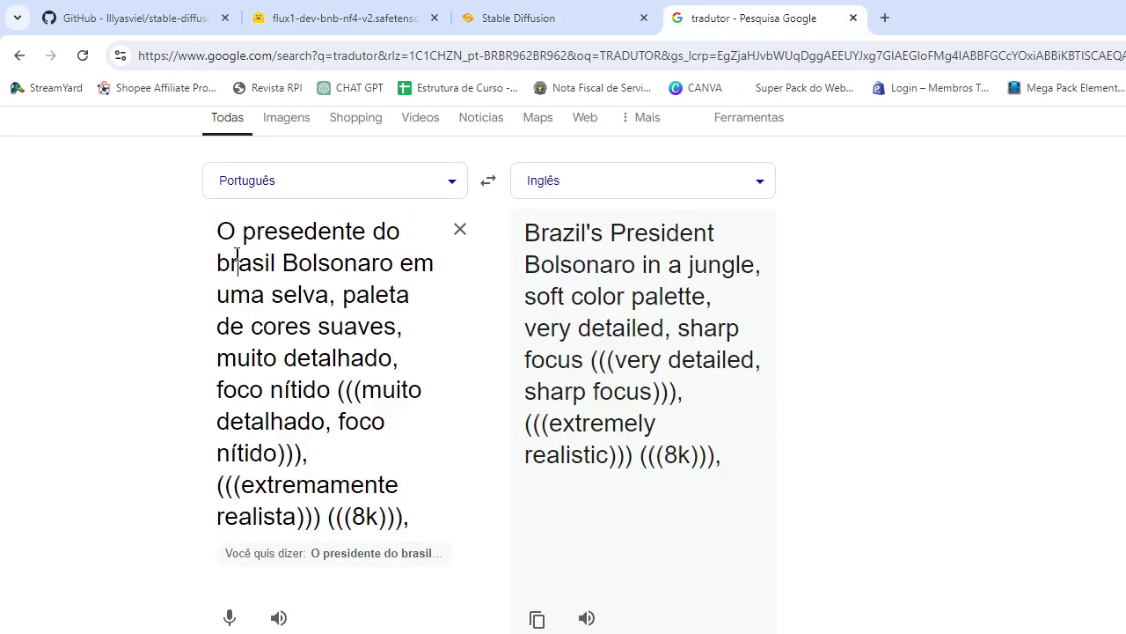
drag(372, 230, 423, 265)
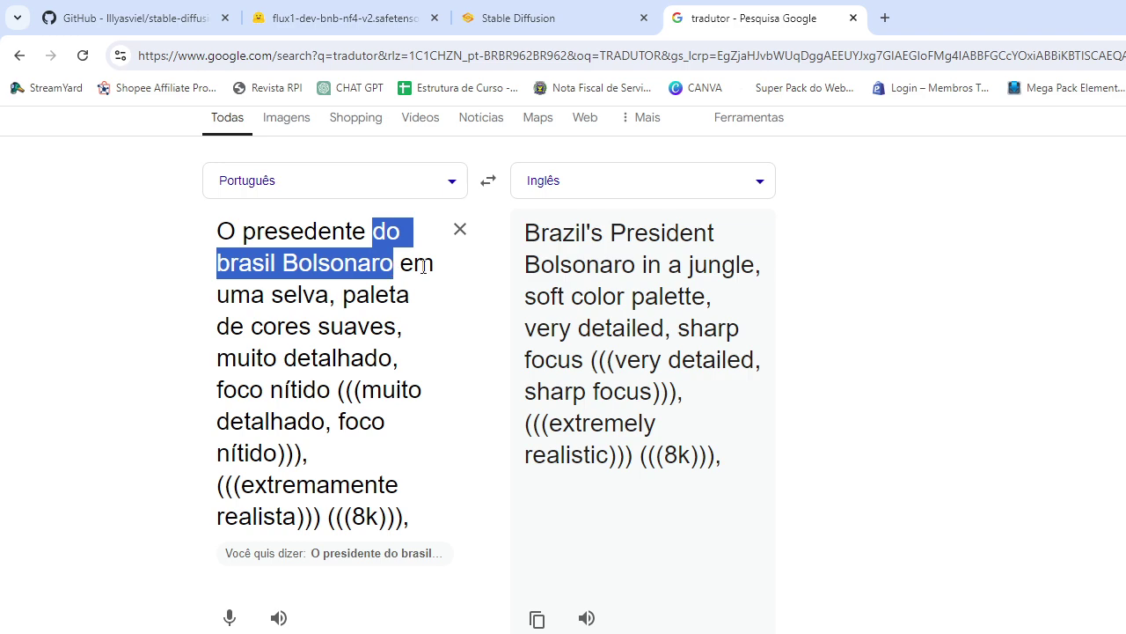
text(Donald)
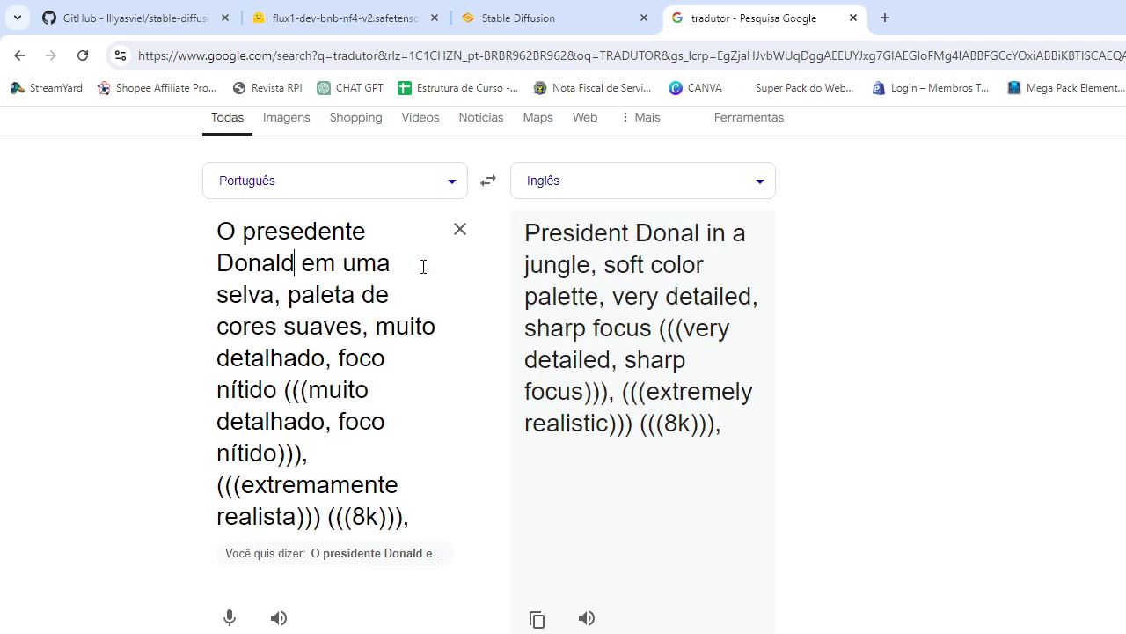
text( Trum)
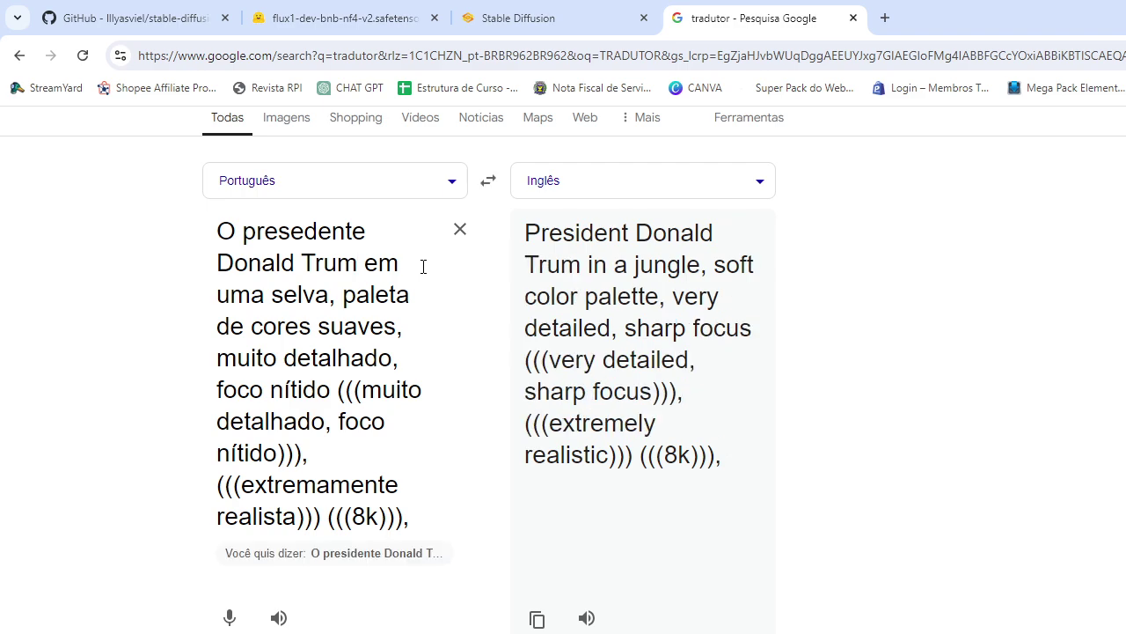
text(p)
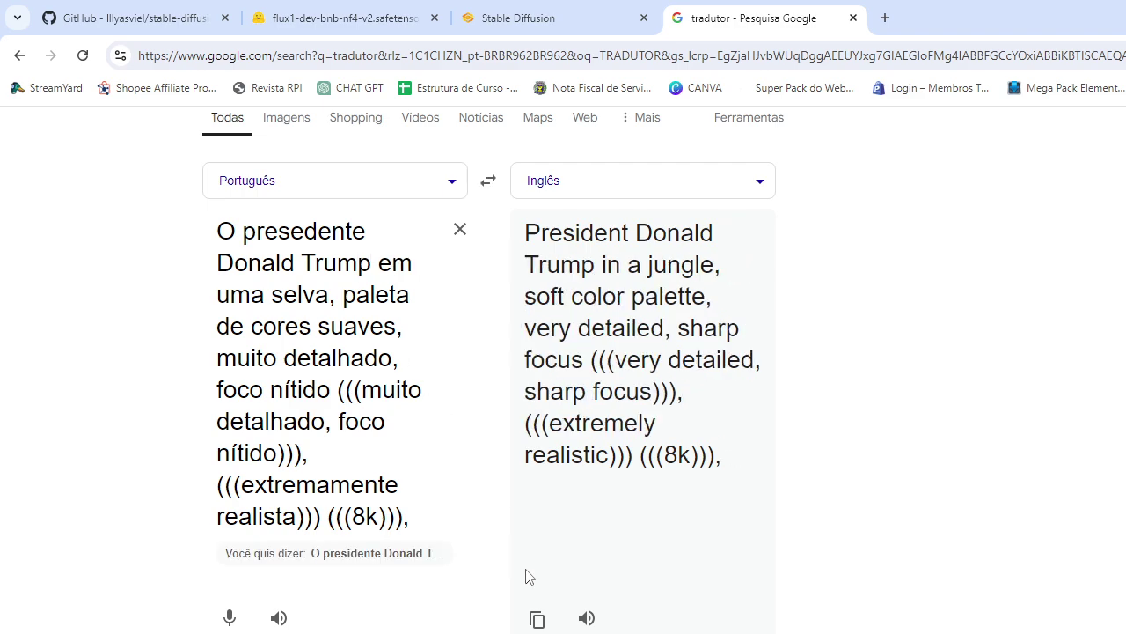
click(537, 619)
Revert the Portuguese source text to the original wording with "do brasil Bolsonaro".
key(BackSpace)
key(BackSpace)
key(BackSpace)
key(BackSpace)
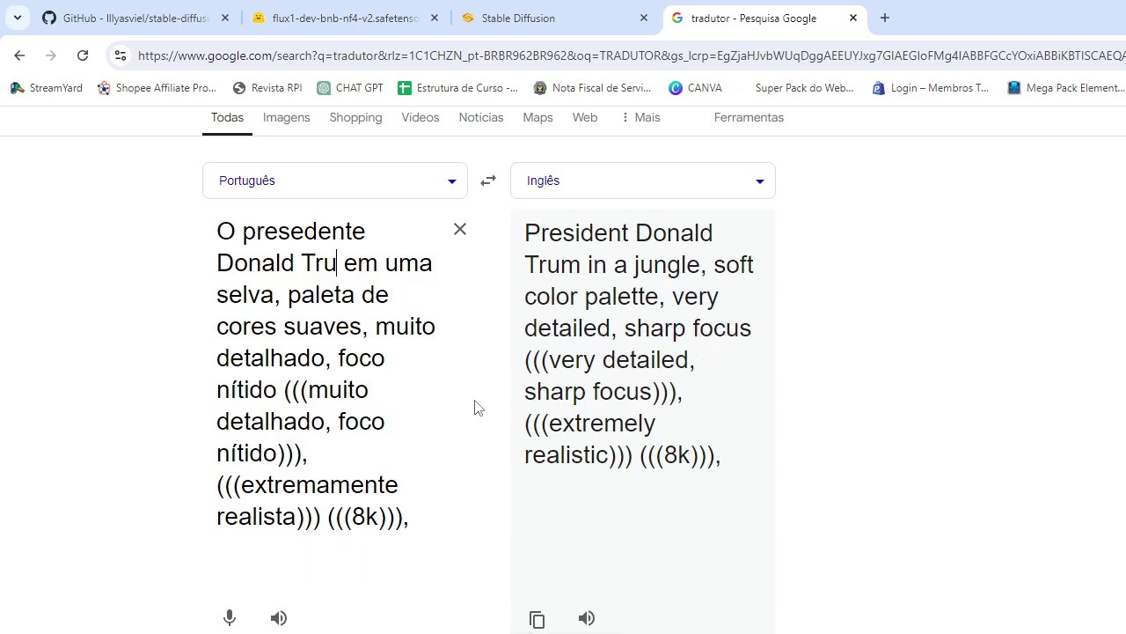
key(BackSpace)
key(BackSpace)
key(BackSpace)
key(BackSpace)
key(BackSpace)
key(BackSpace)
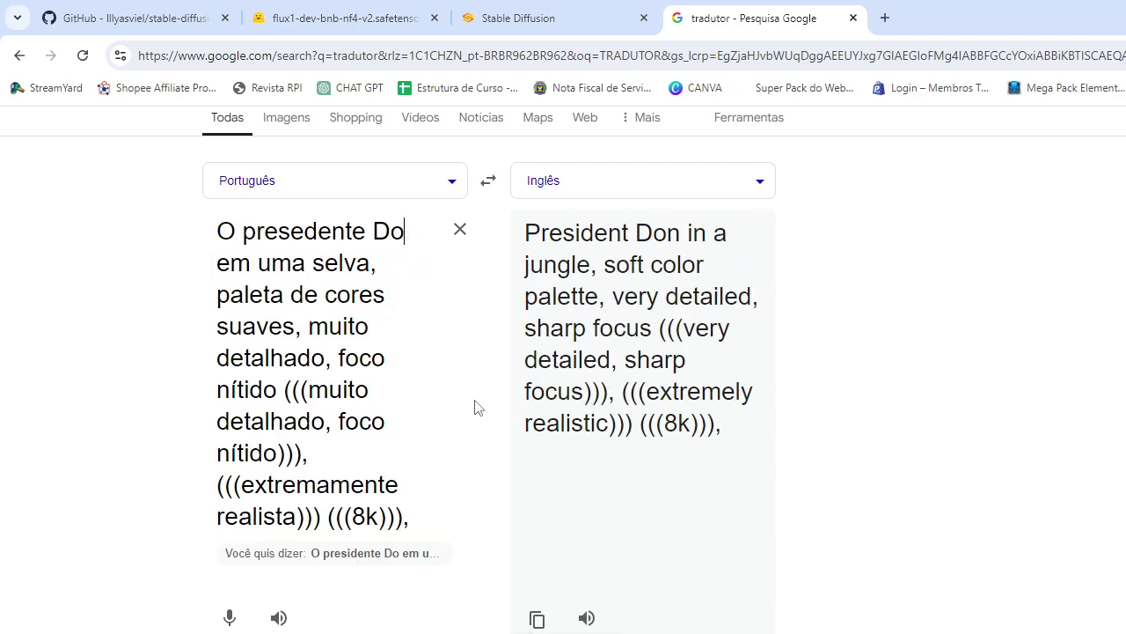
key(ctrl+z)
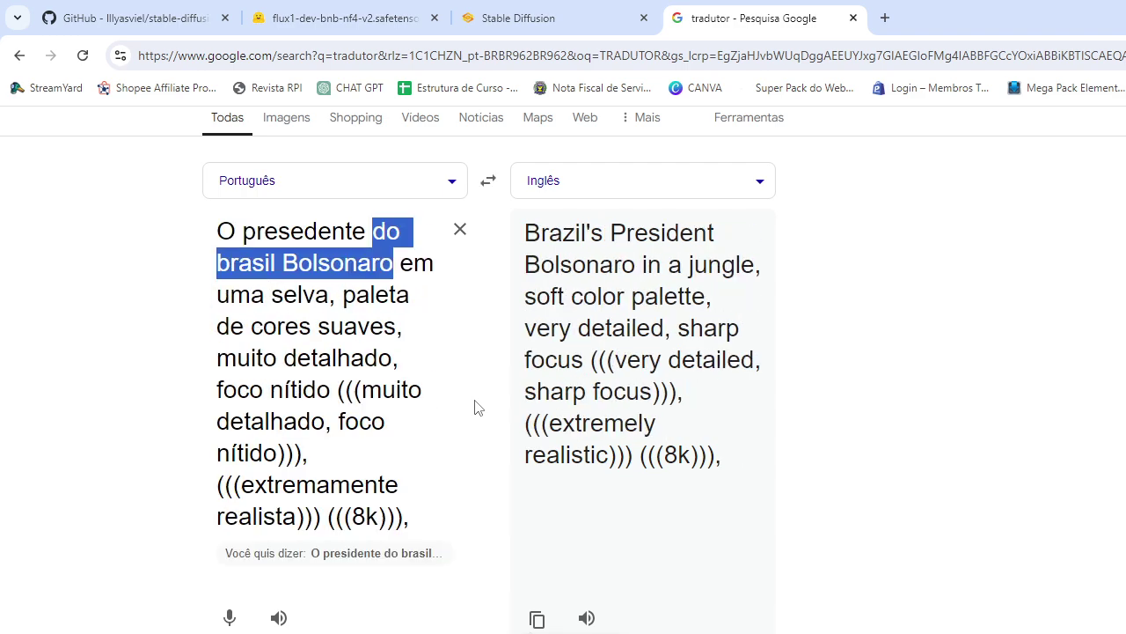
In the Stable Diffusion tab, remove the BolsonaroV1 Lora tag from the prompt and return to the generation settings.
click(567, 12)
click(463, 282)
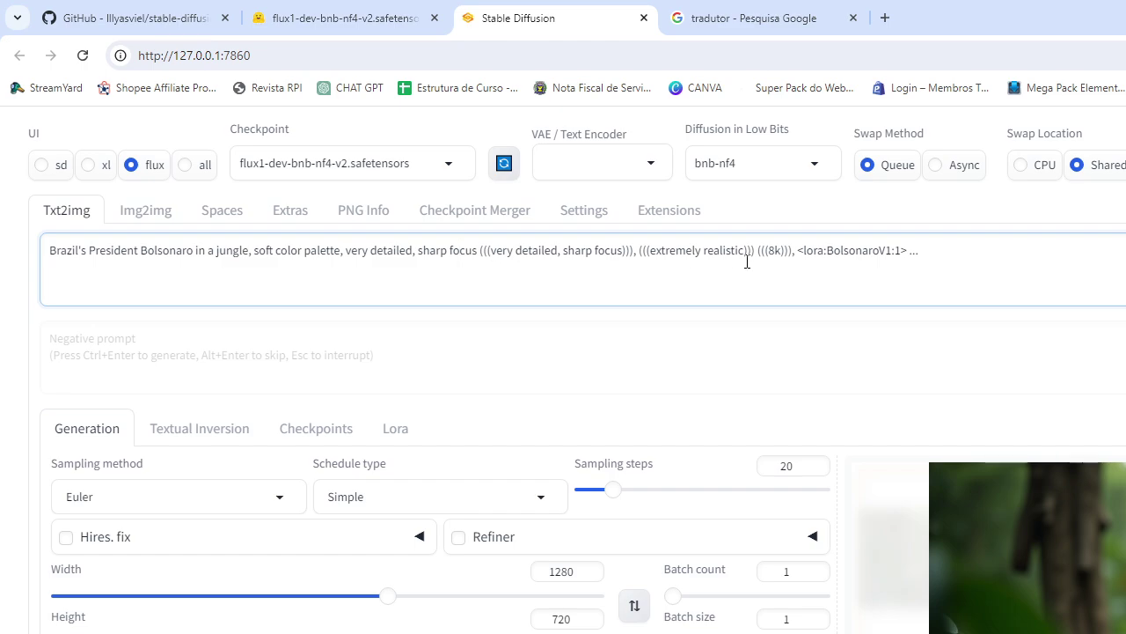
drag(955, 256, 44, 243)
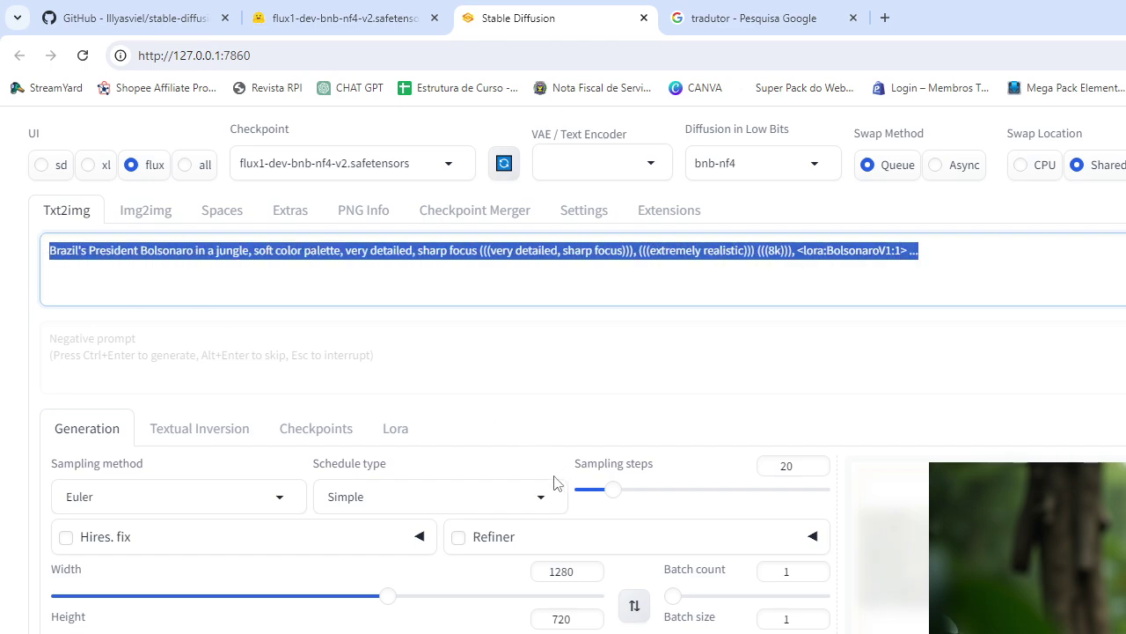
click(402, 431)
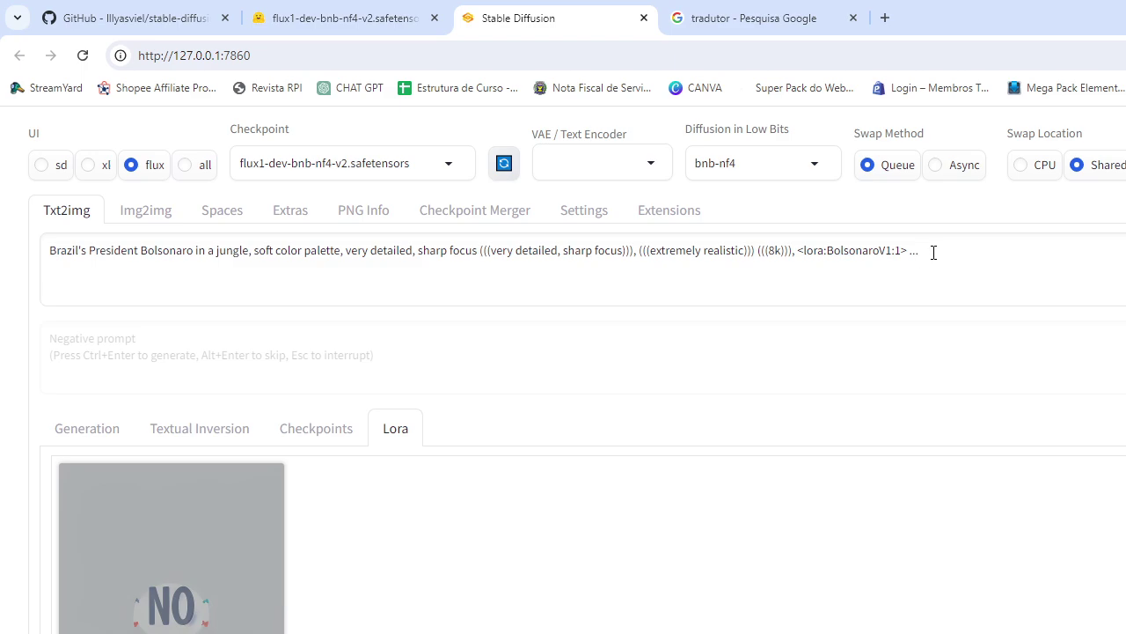
click(255, 528)
click(82, 428)
Replace the prompt with the copied translation, add a comma before "(((8k)))", end it with "...", and generate the image.
drag(887, 264, 0, 275)
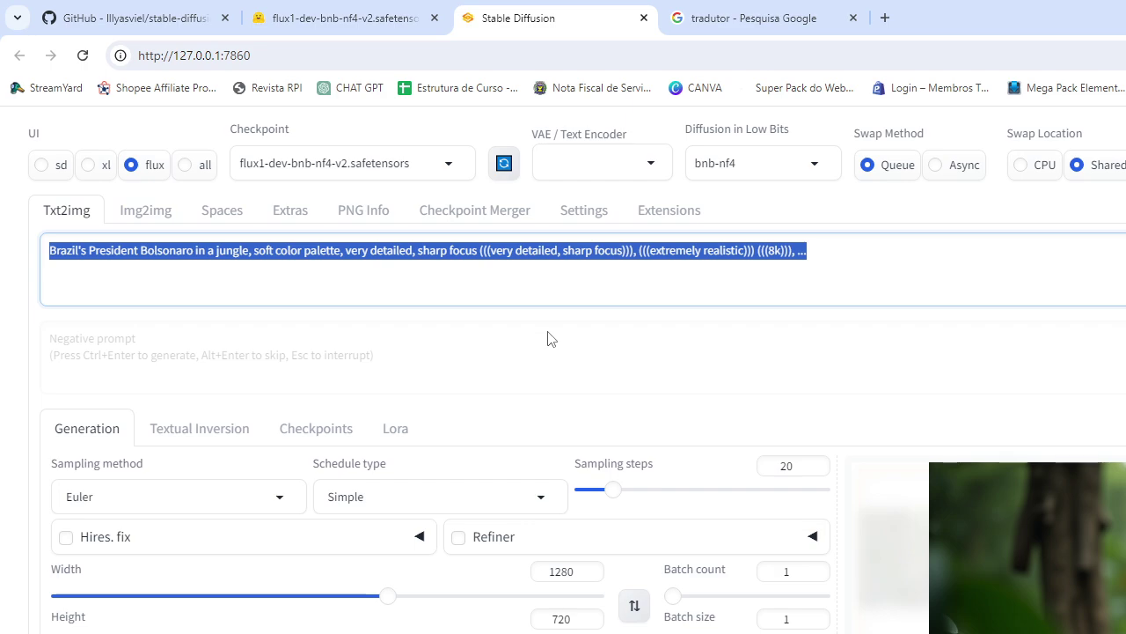
key(ctrl+v)
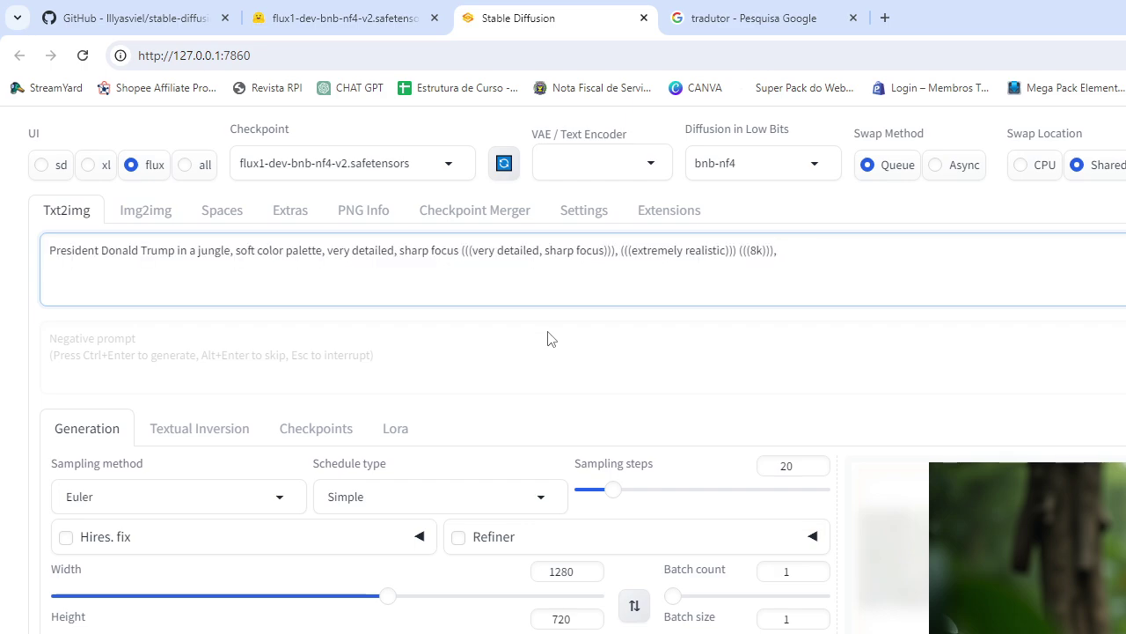
text(...)
click(731, 269)
text(,)
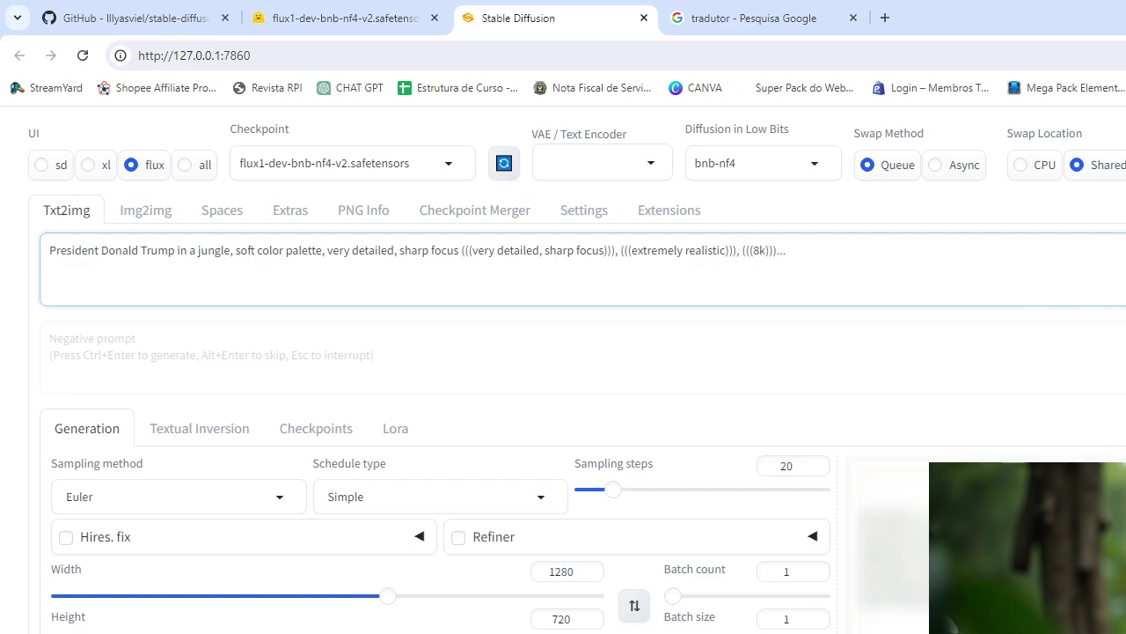
key(ctrl+Return)
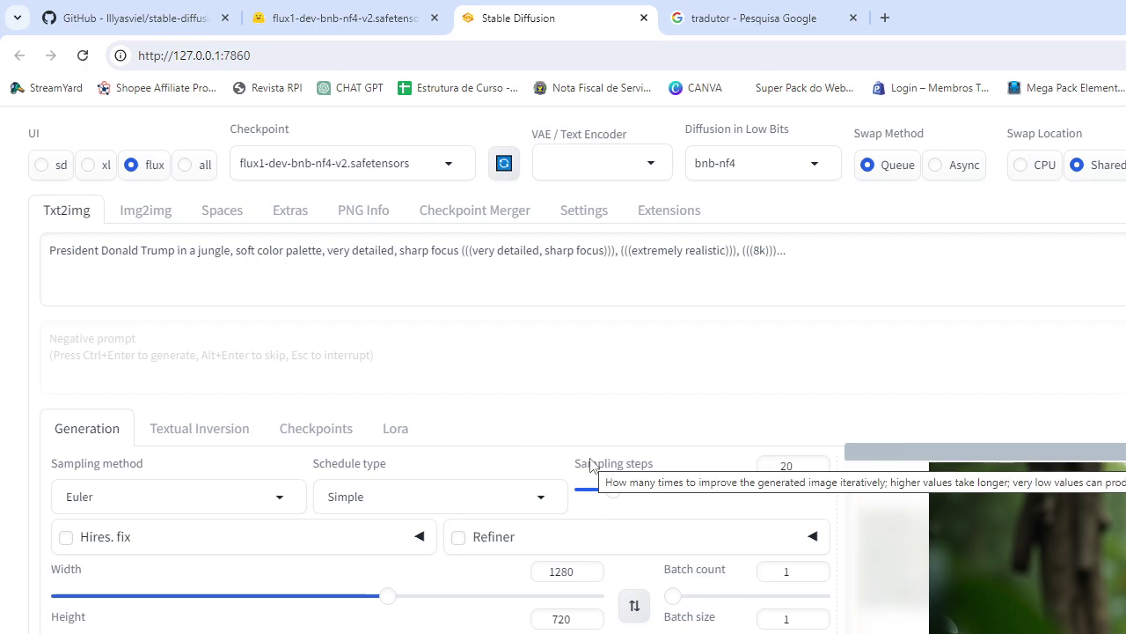
Remove the single source image from the ReActor face-swap section.
scroll(1114, 491, down, 2)
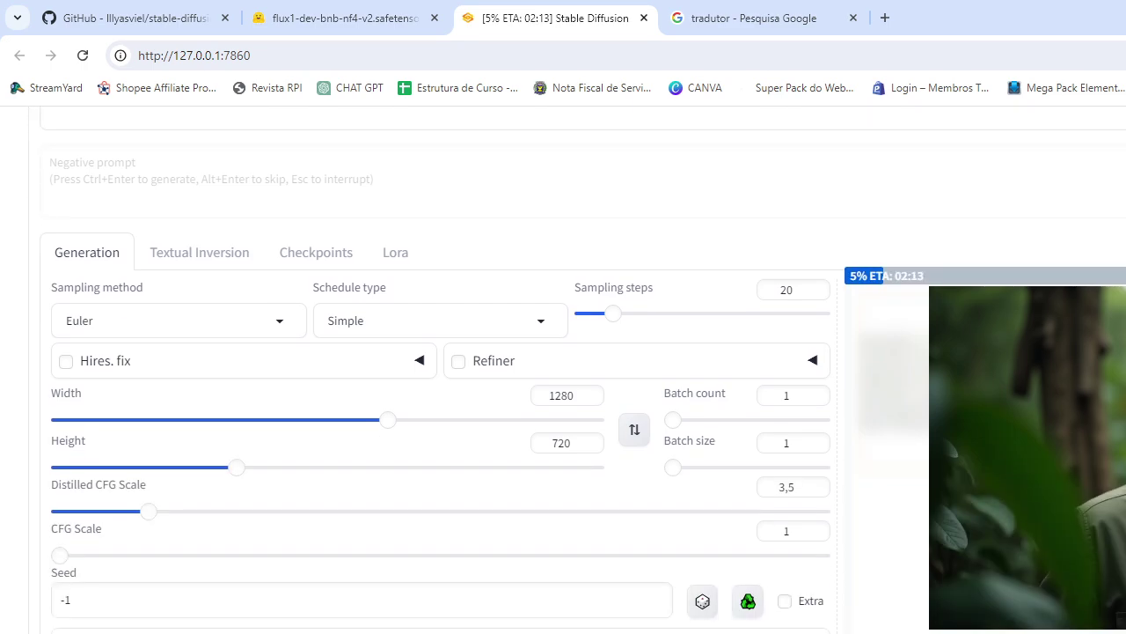
scroll(1114, 490, up, 2)
scroll(1114, 490, down, 2)
scroll(822, 425, down, 5)
scroll(822, 425, up, 2)
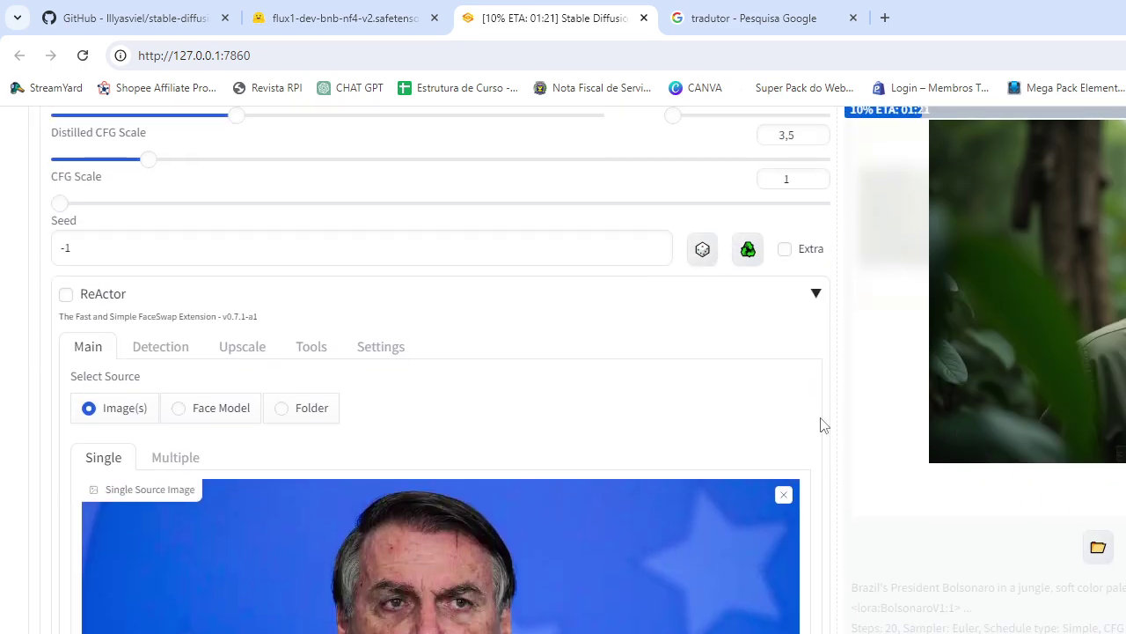
scroll(757, 513, down, 5)
scroll(691, 619, down, 3)
scroll(766, 376, up, 6)
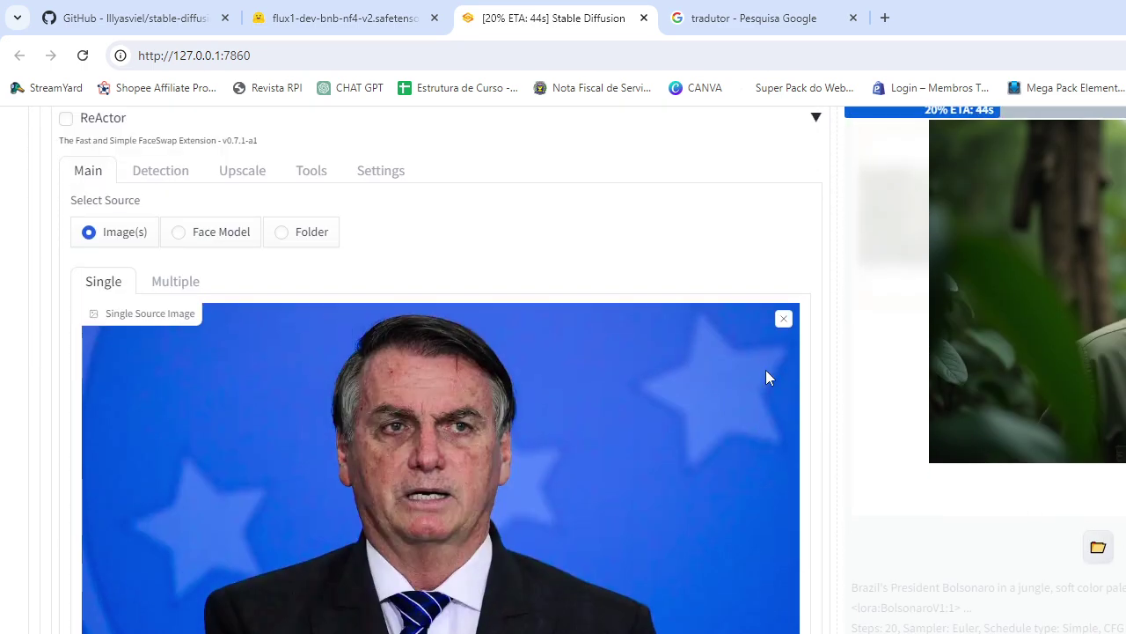
click(784, 319)
scroll(106, 240, up, 2)
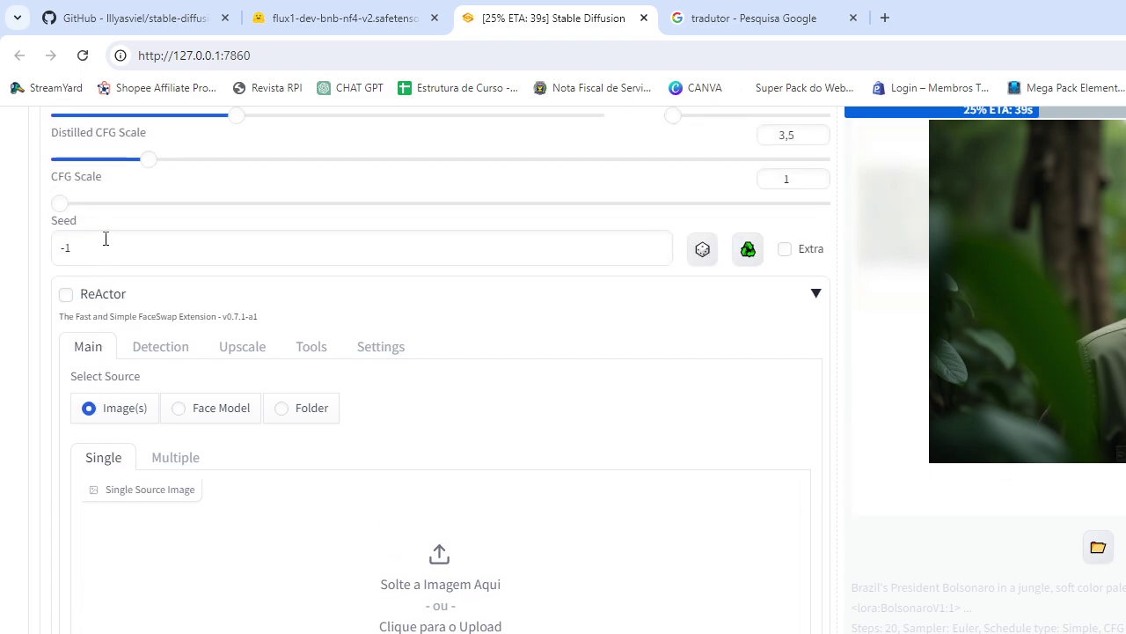
scroll(958, 440, up, 5)
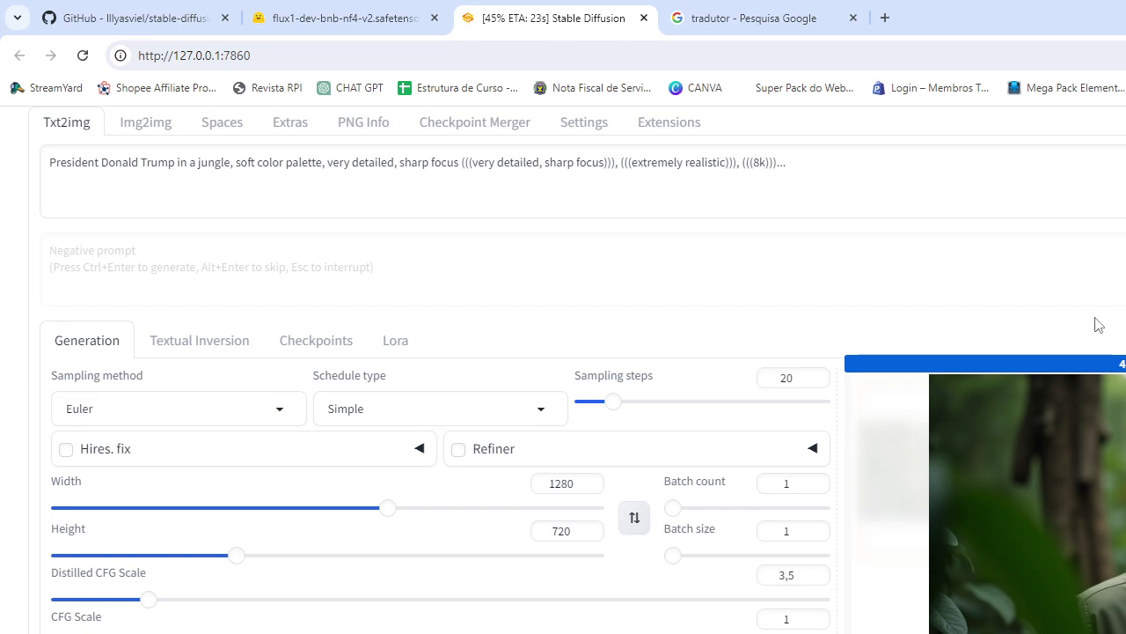
Visit the stable-diffusion-webui-forge GitHub page, return to Stable Diffusion, and view the newly generated image enlarged.
click(234, 24)
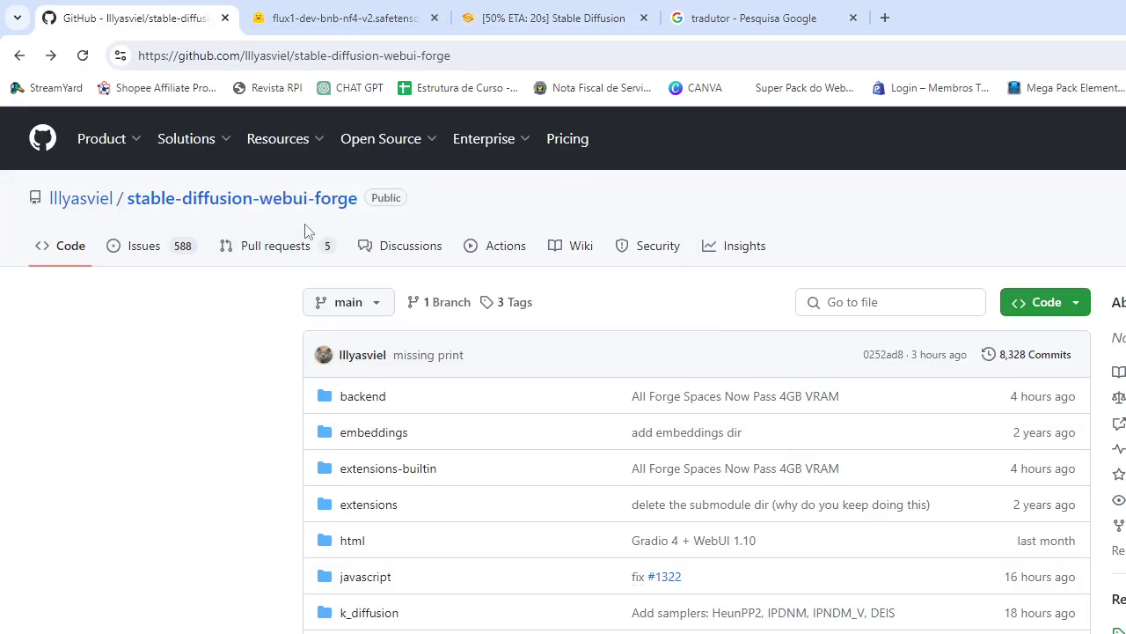
click(544, 18)
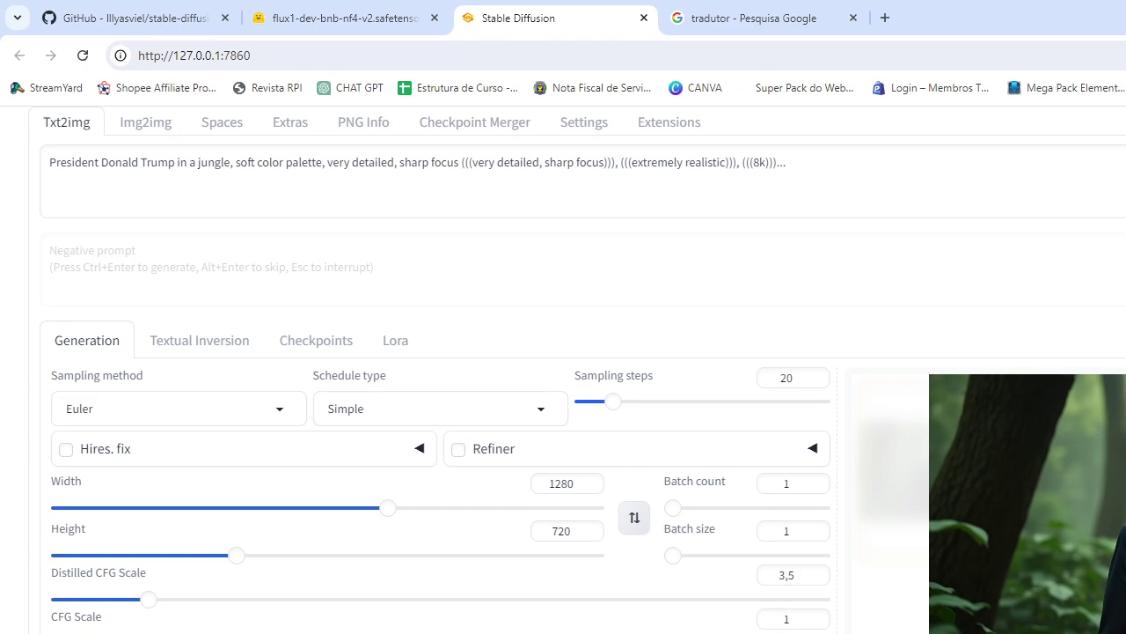
click(1116, 440)
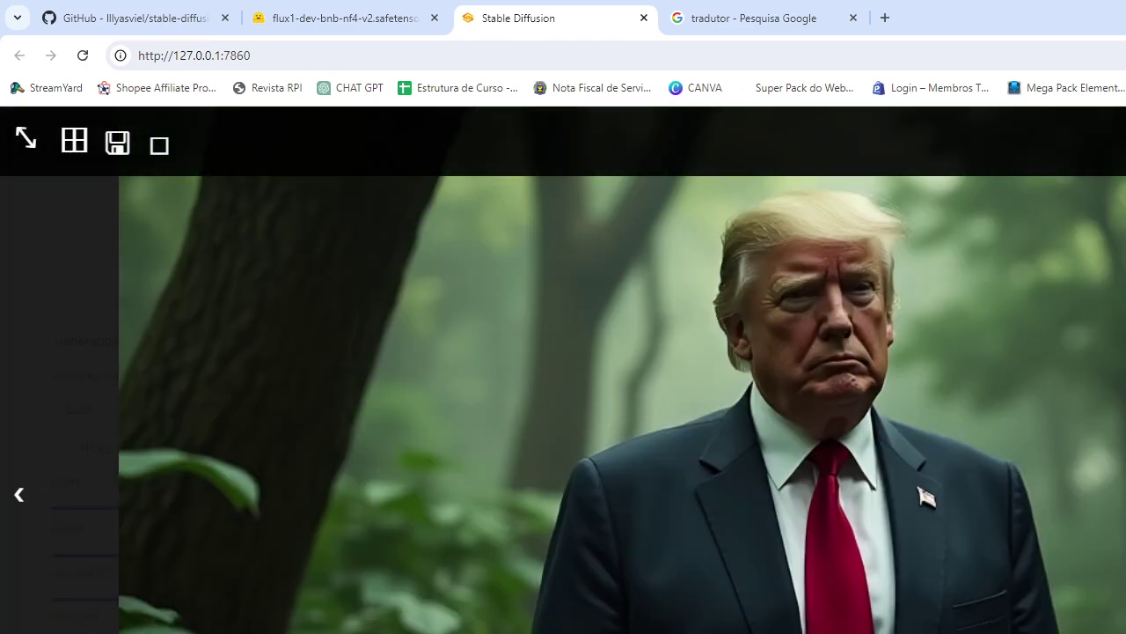
key(Escape)
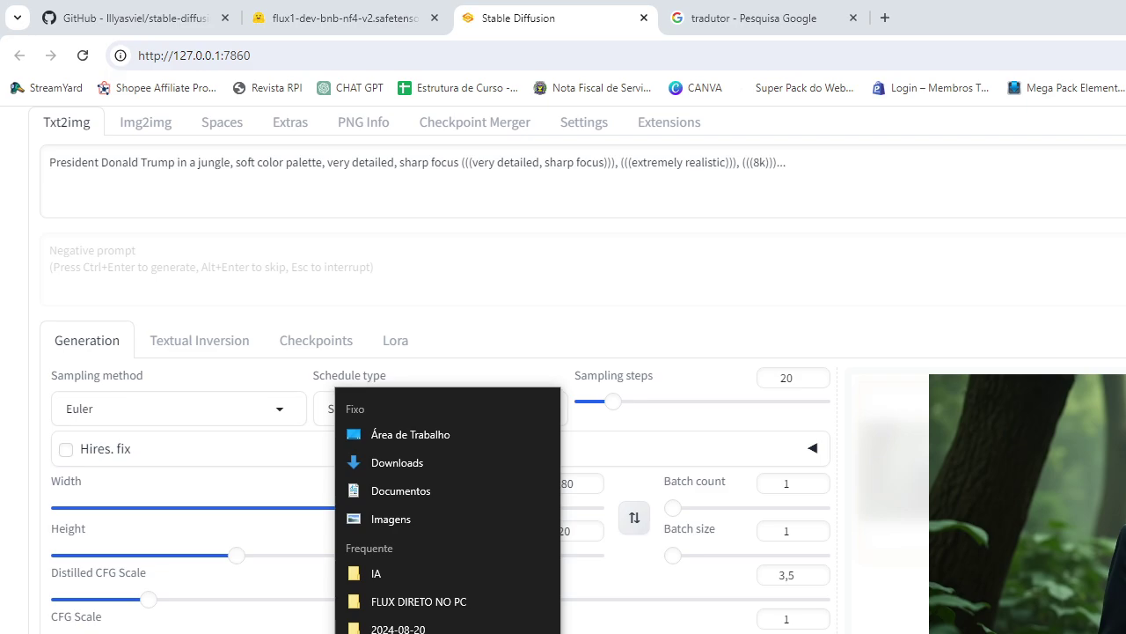
Open the 2024-08-20 output folder in File Explorer, compare 00045-81462029.png with 00046-1100486327.png, and view 00044-1291630138.png.
key(Escape)
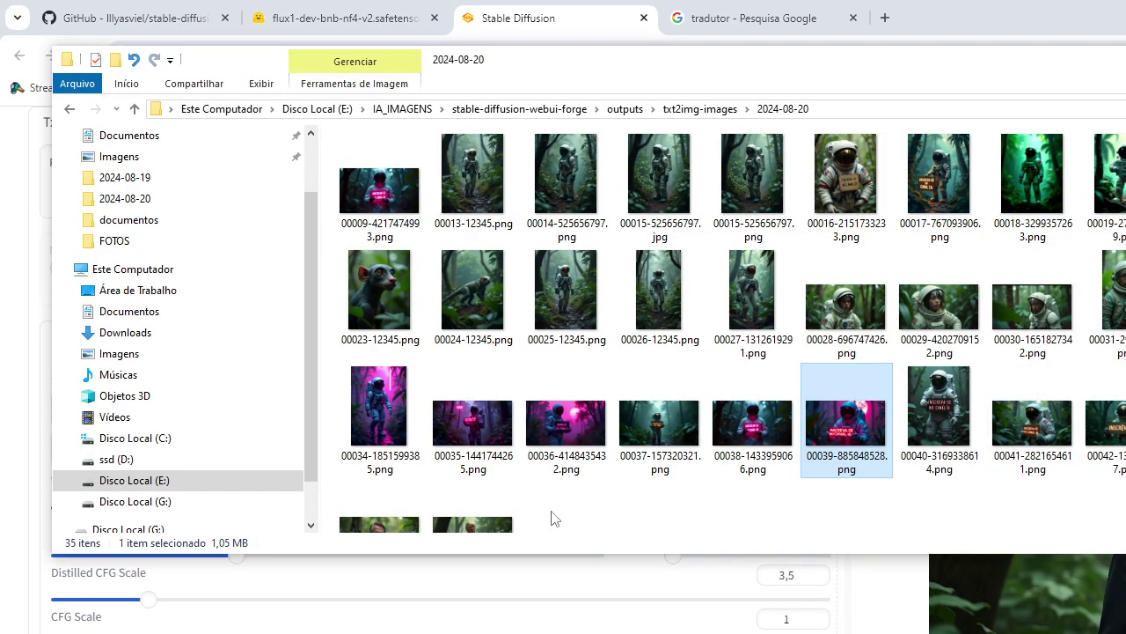
scroll(554, 514, down, 1)
click(388, 477)
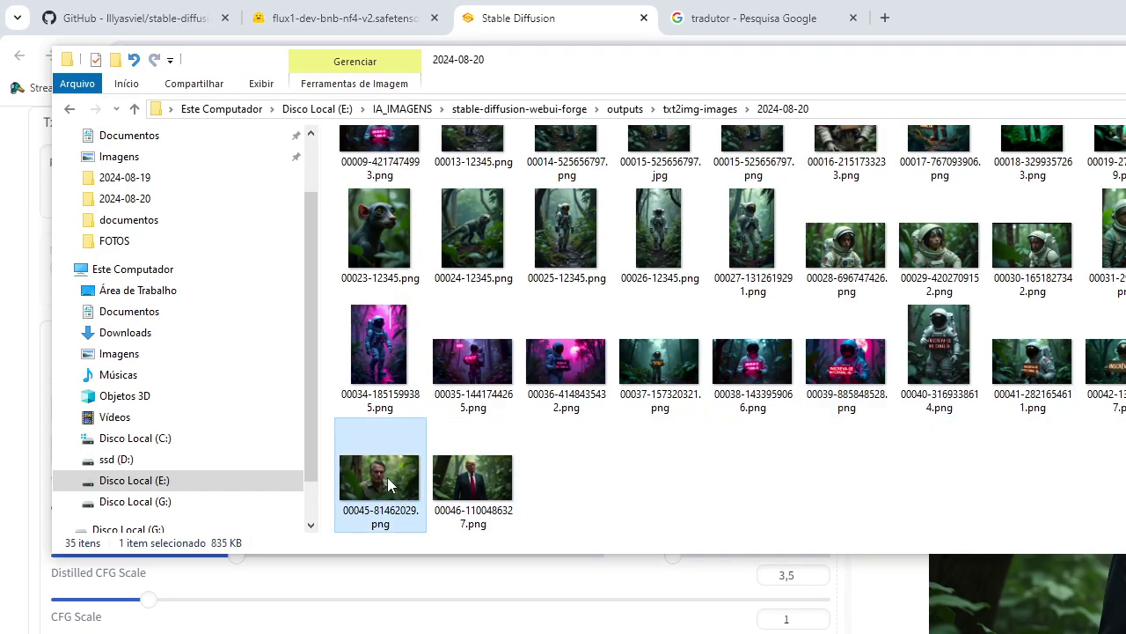
double_click(387, 477)
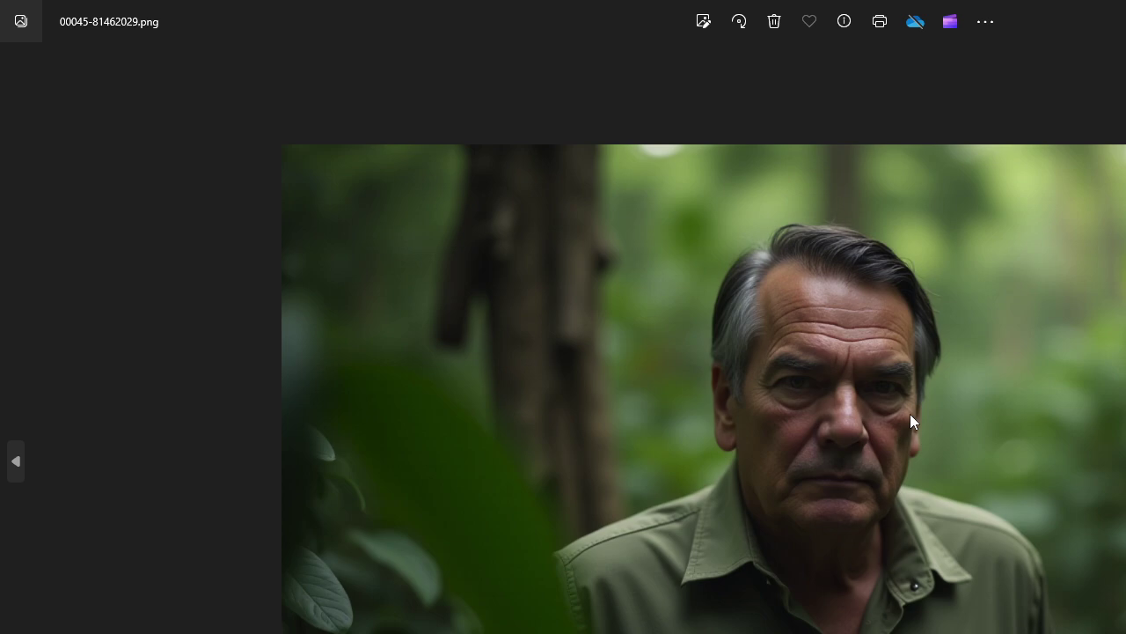
key(Right)
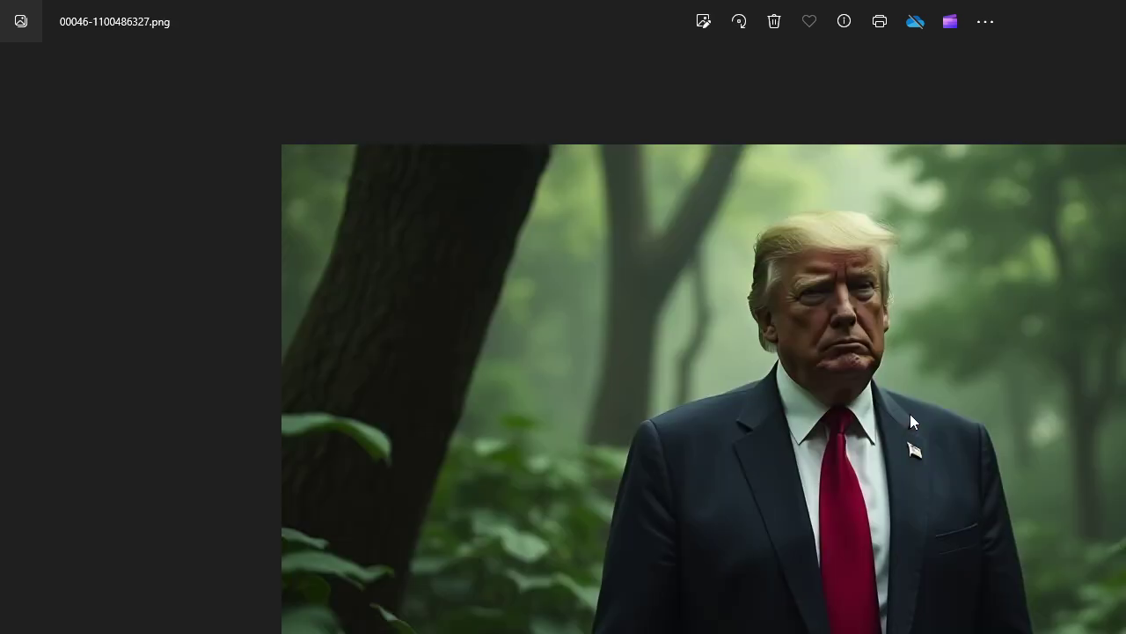
key(Left)
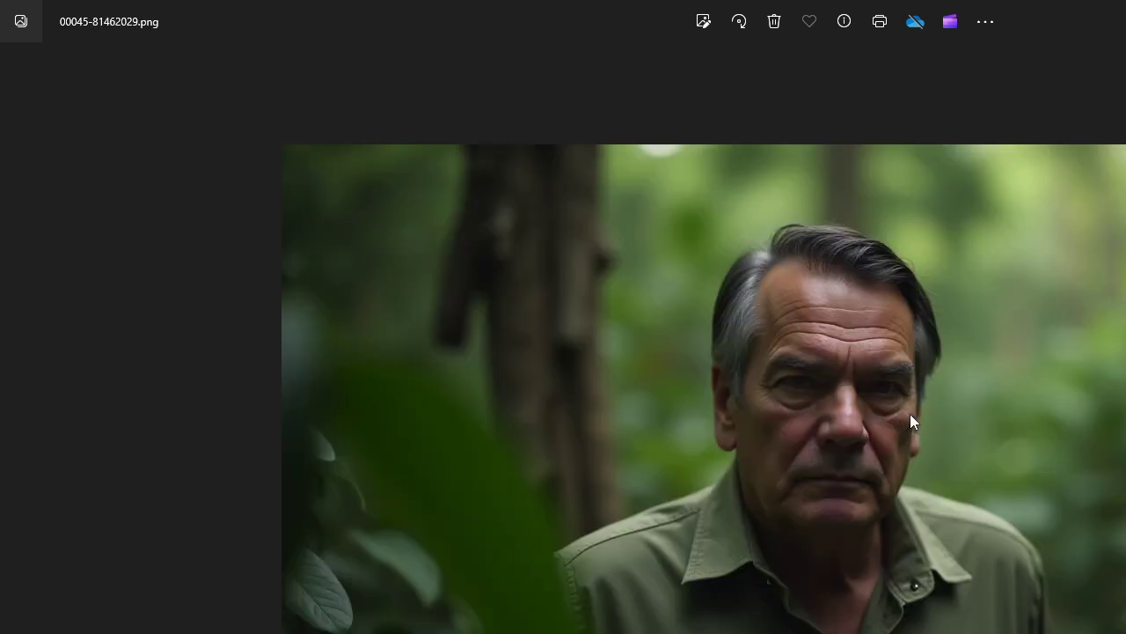
key(Right)
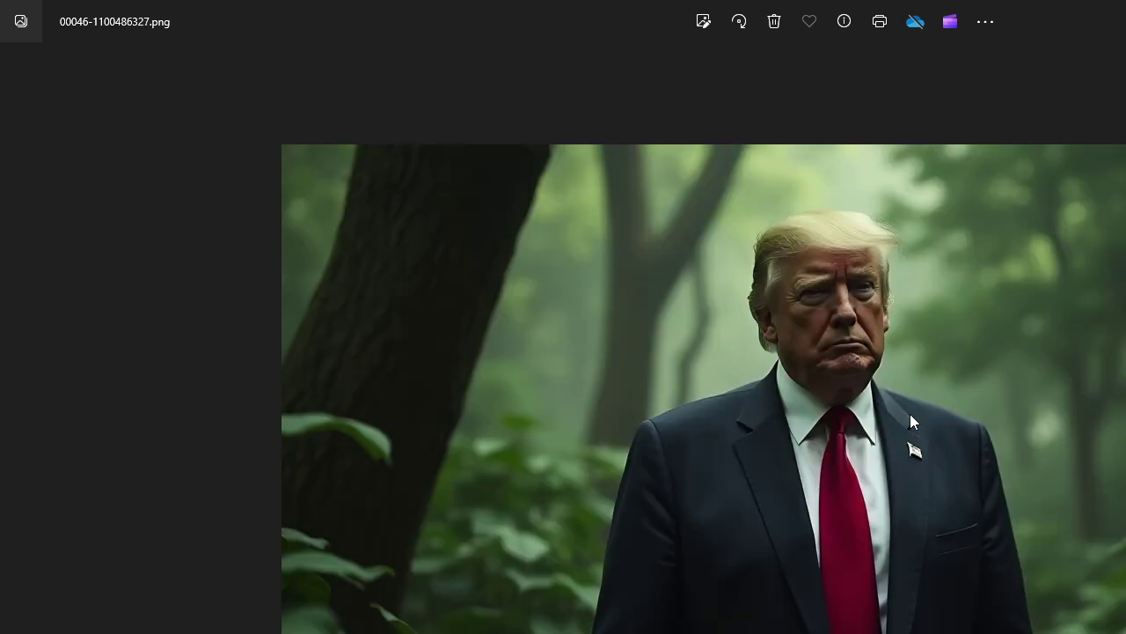
key(alt+F4)
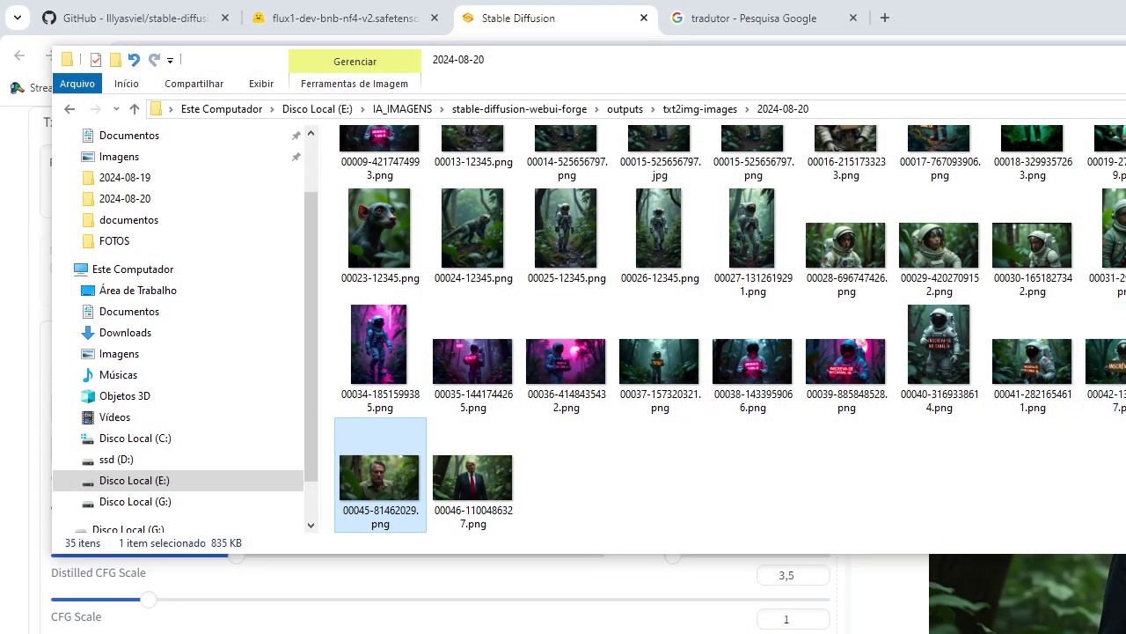
key(Return)
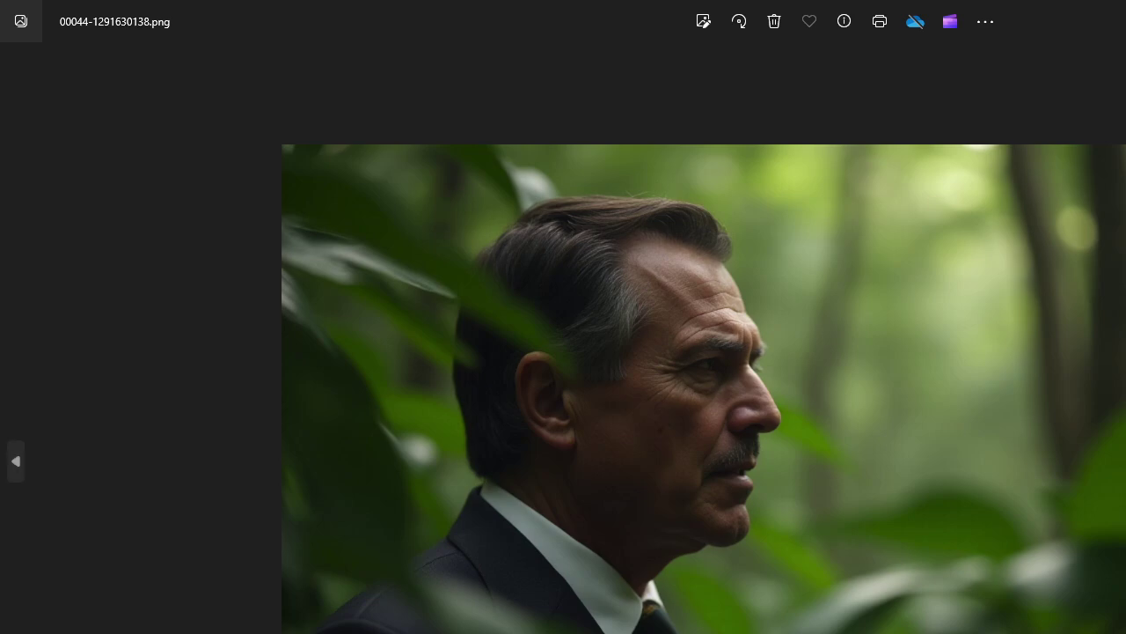
key(alt+F4)
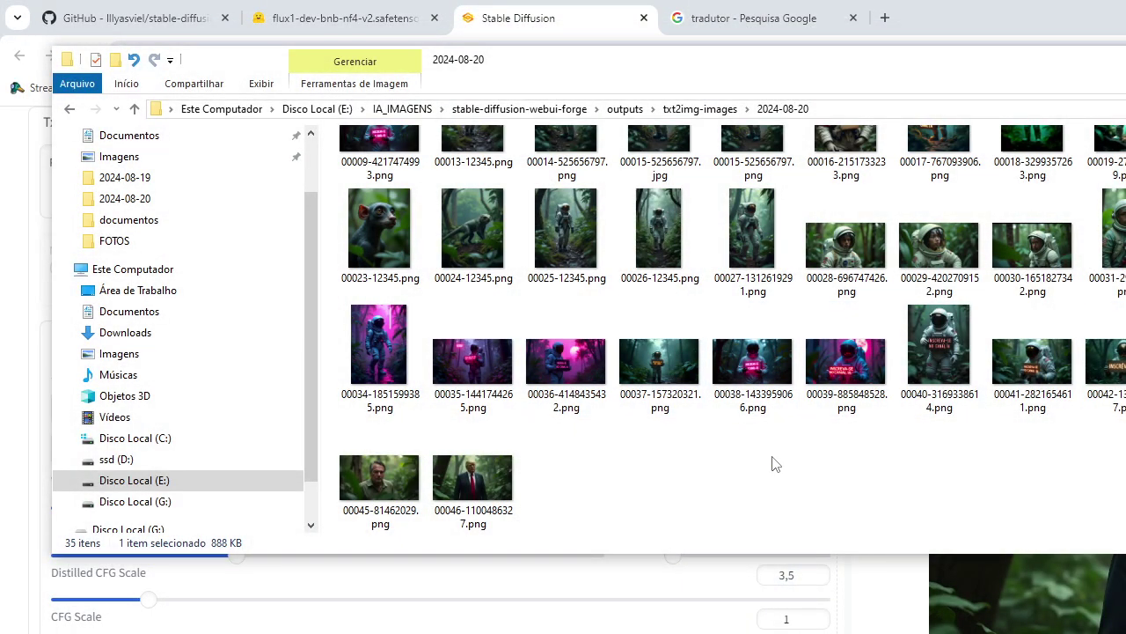
Replace the Stable Diffusion prompt with the Portuguese Bolsonaro jungle text copied from the translator.
click(579, 7)
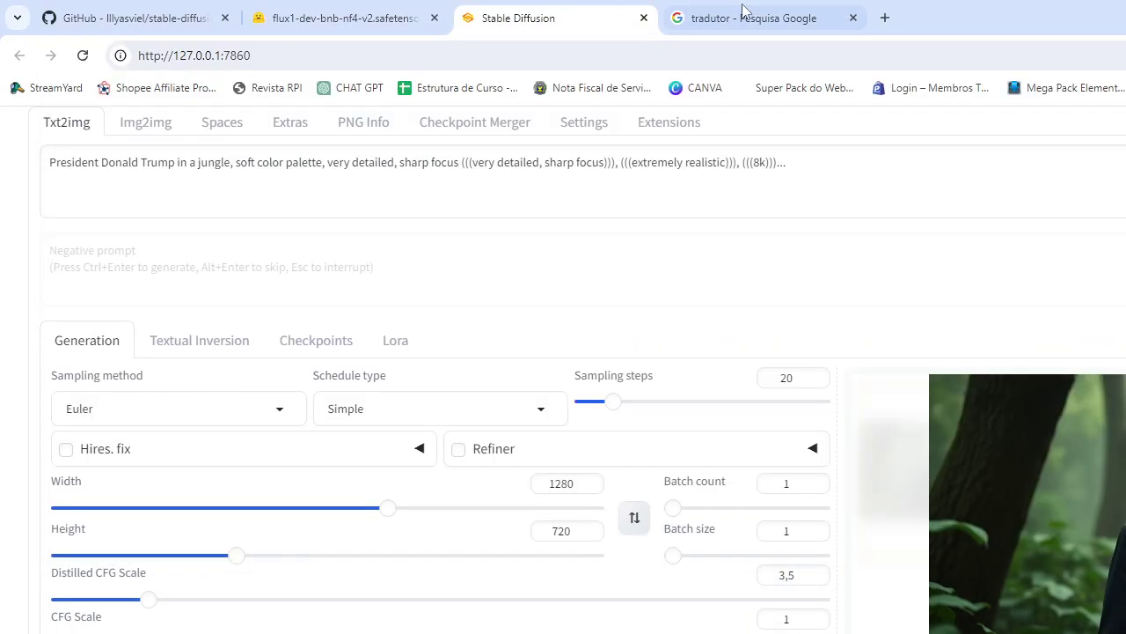
click(760, 10)
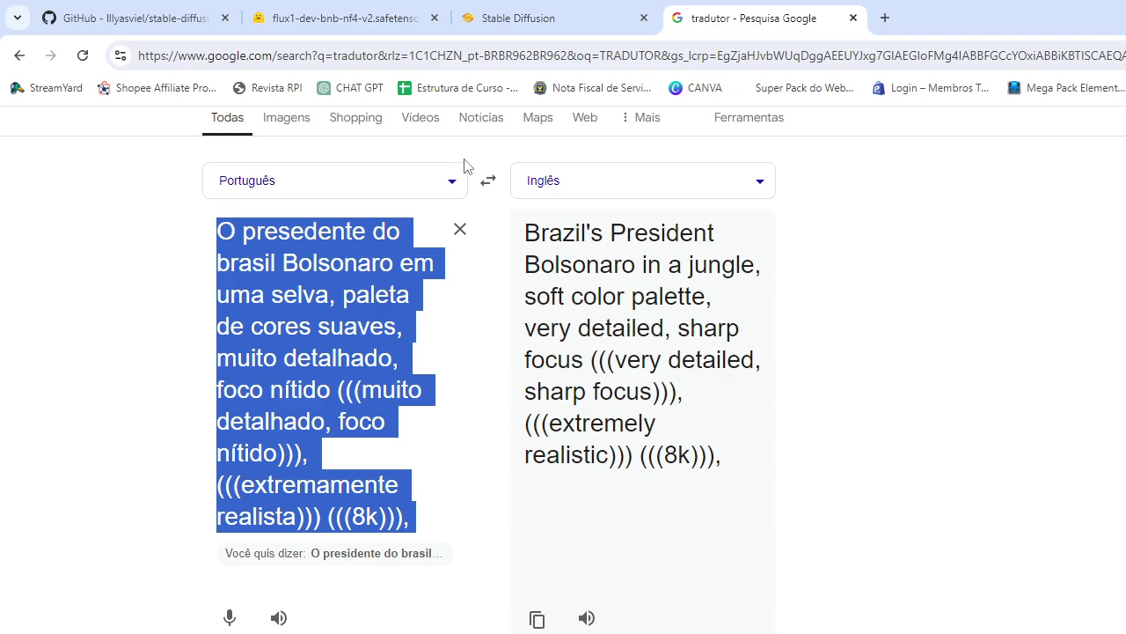
click(528, 9)
click(317, 202)
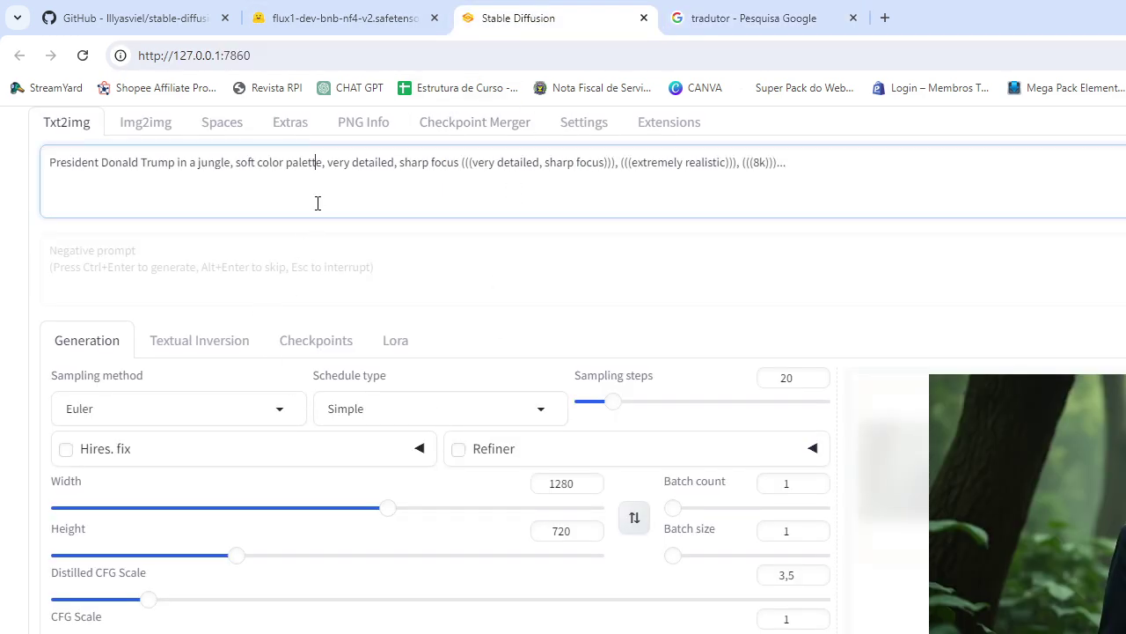
key(ctrl+a)
text(O presidente do brasil Bolsonaro em uma selva, paleta de cores suaves, muito detalhado, foco nítido (((muito detalhado, foco nítido))), (((extremamente realista))) (((8k))),)
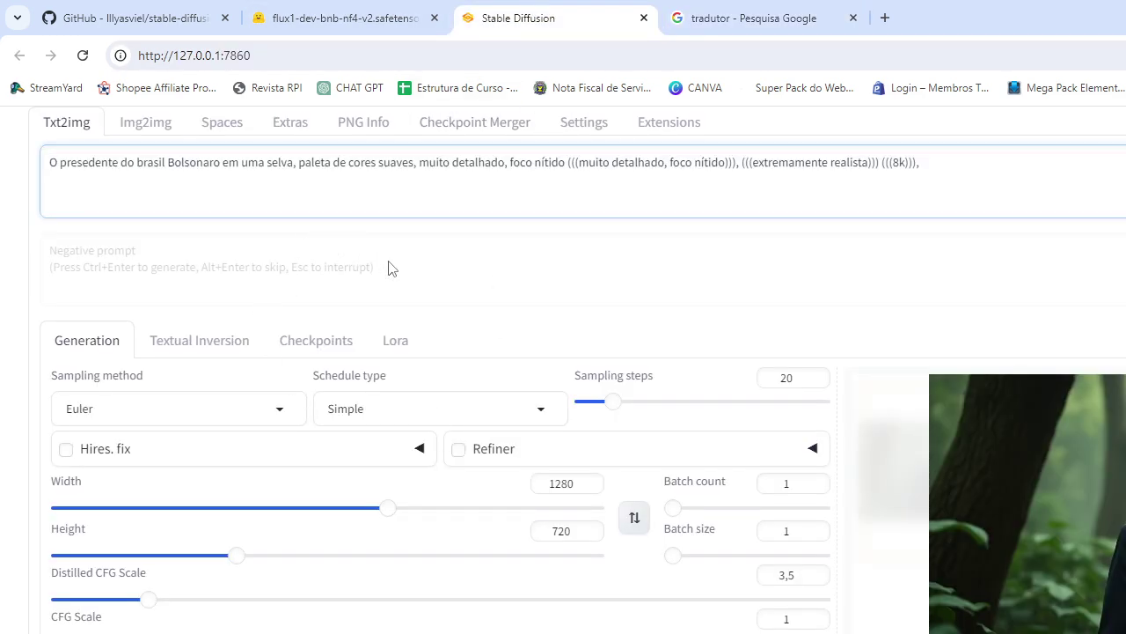
Copy the translator's English text, start generating the image in Stable Diffusion, and replace the Portuguese prompt with the copied translation.
click(734, 12)
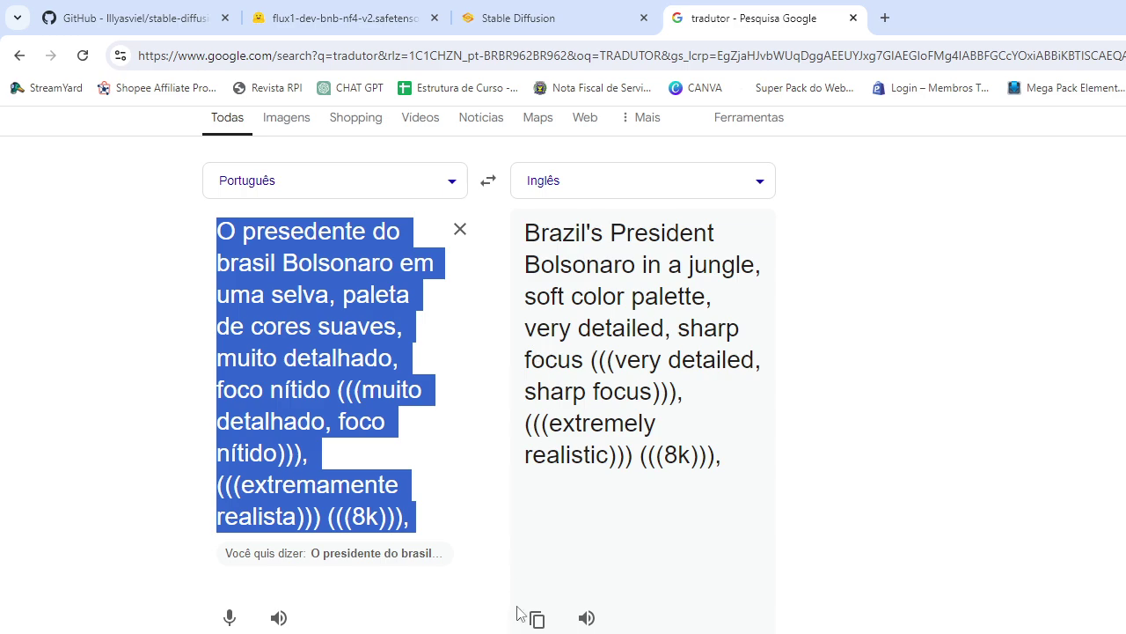
click(537, 619)
click(528, 11)
click(754, 189)
key(ctrl+Return)
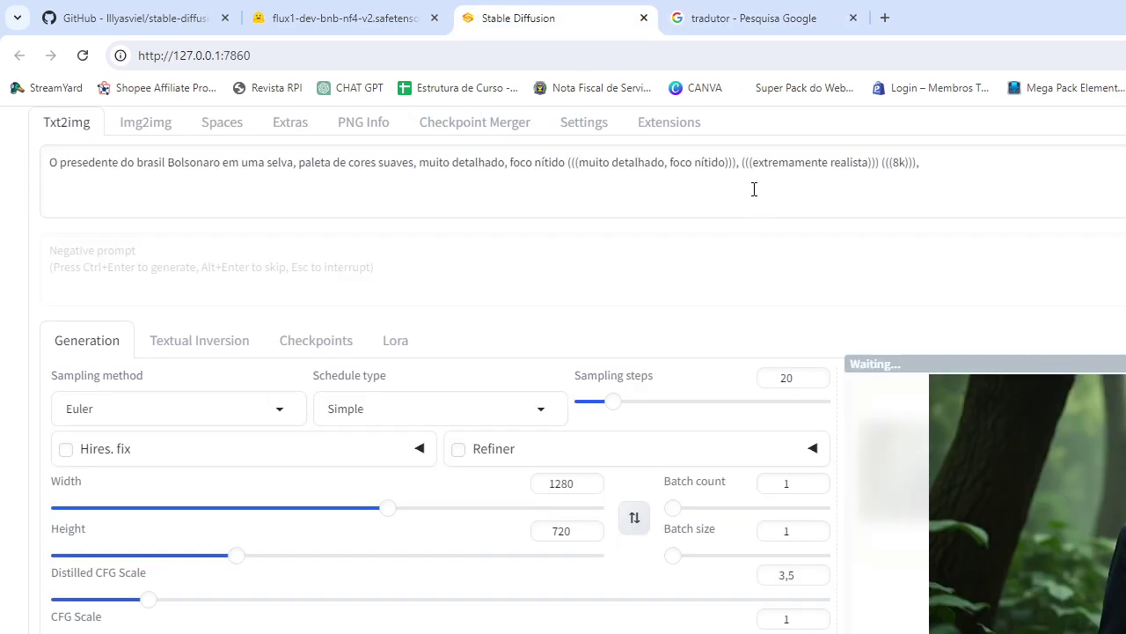
key(ctrl+a)
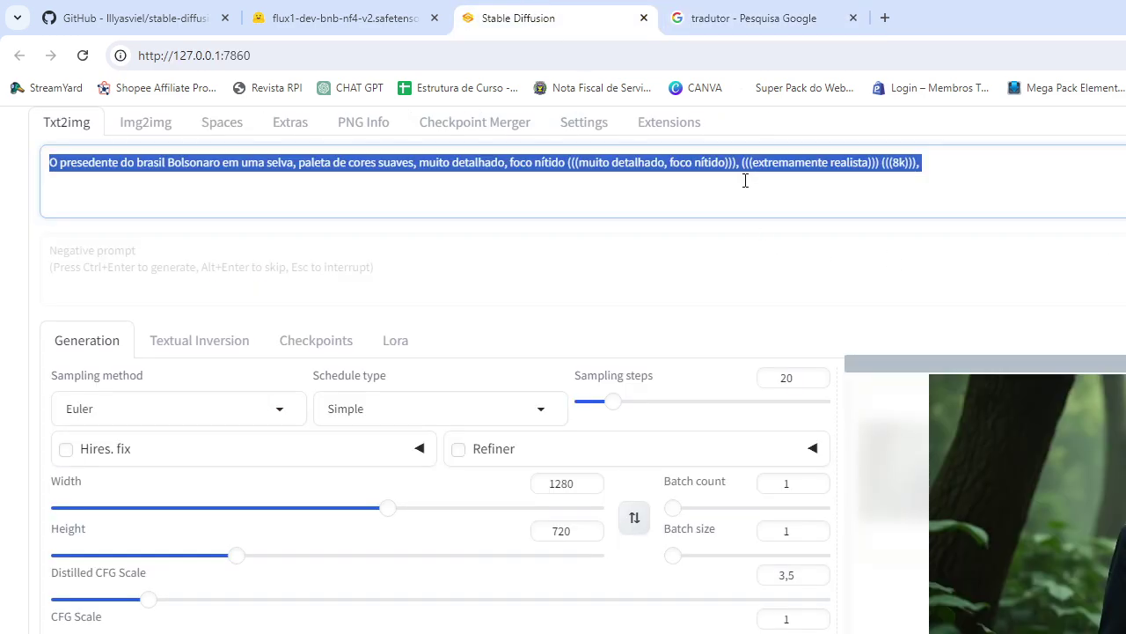
key(ctrl+v)
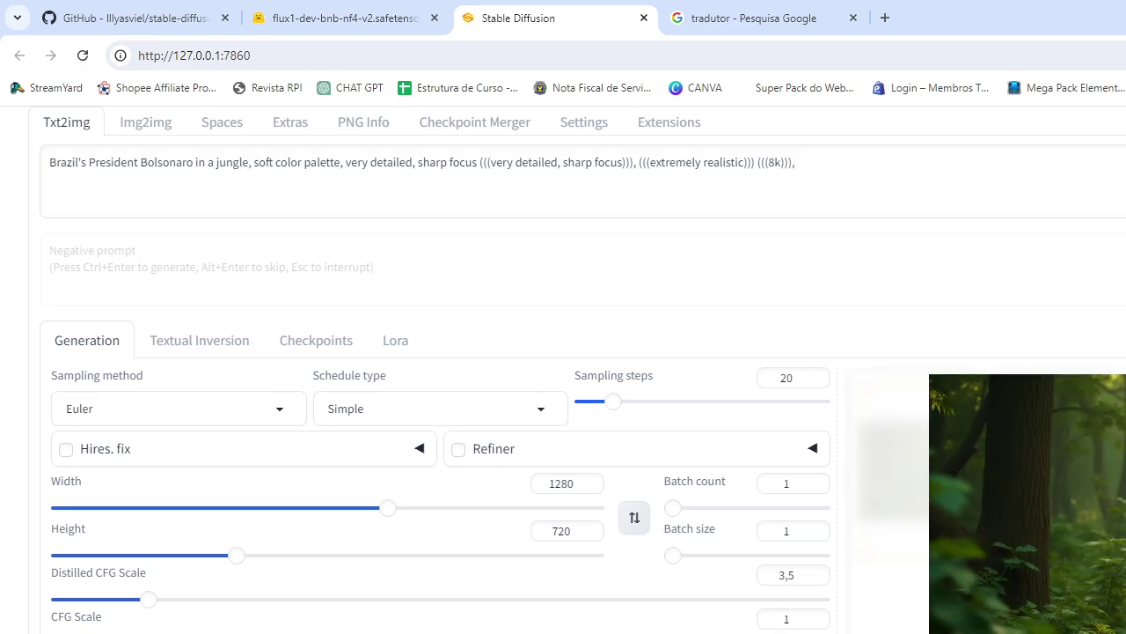
View the generated Bolsonaro image enlarged, close it, and review the generation and ReActor settings.
click(1073, 415)
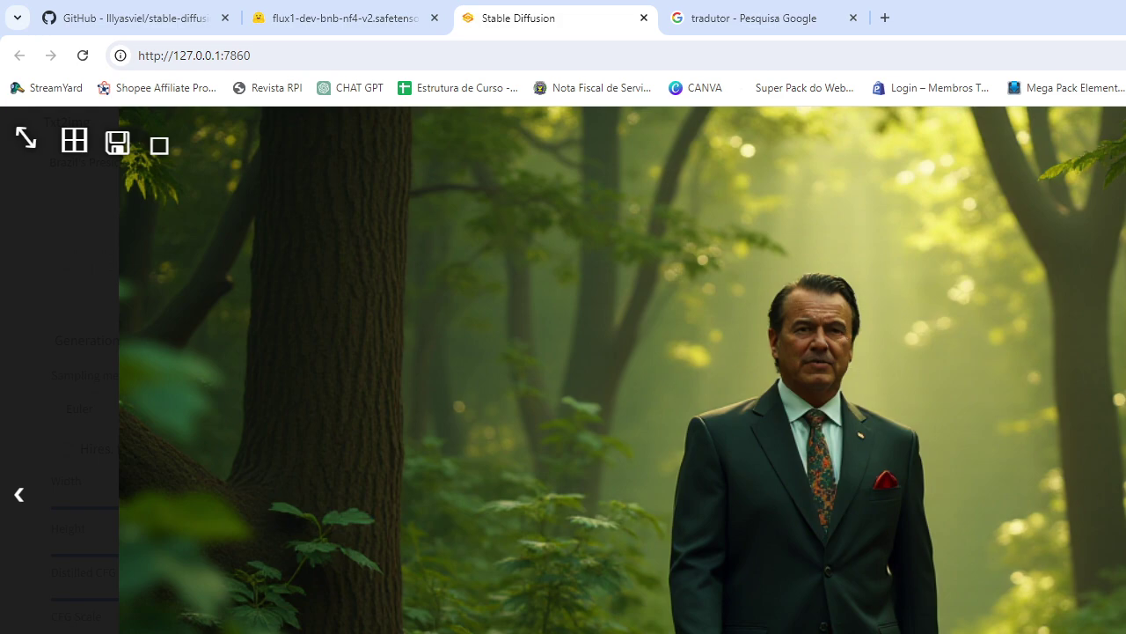
click(746, 341)
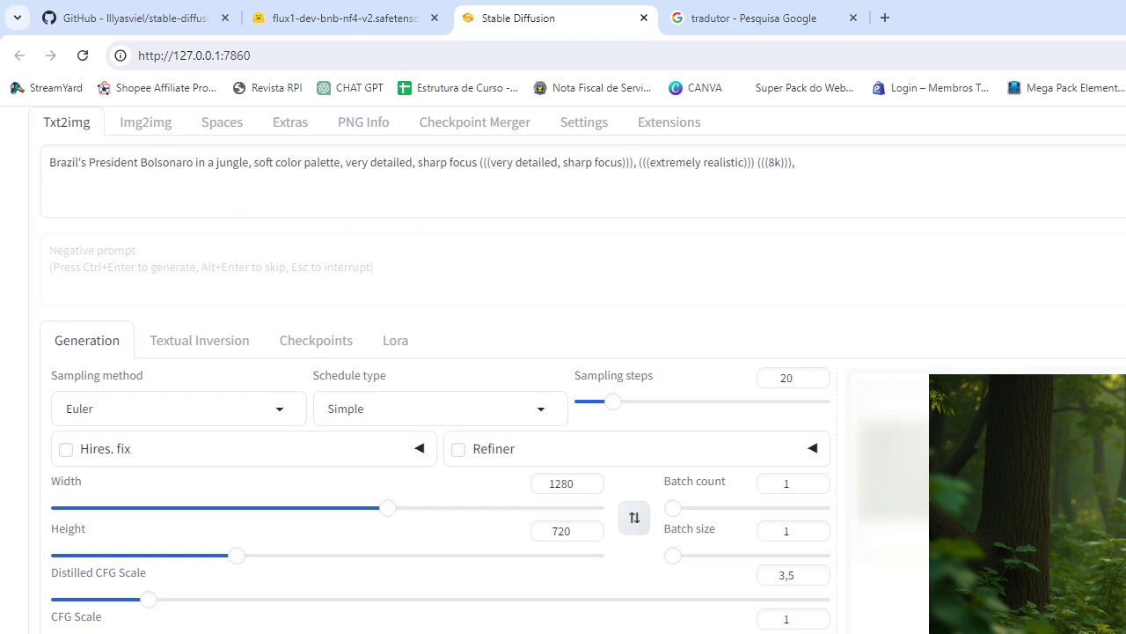
scroll(558, 419, down, 4)
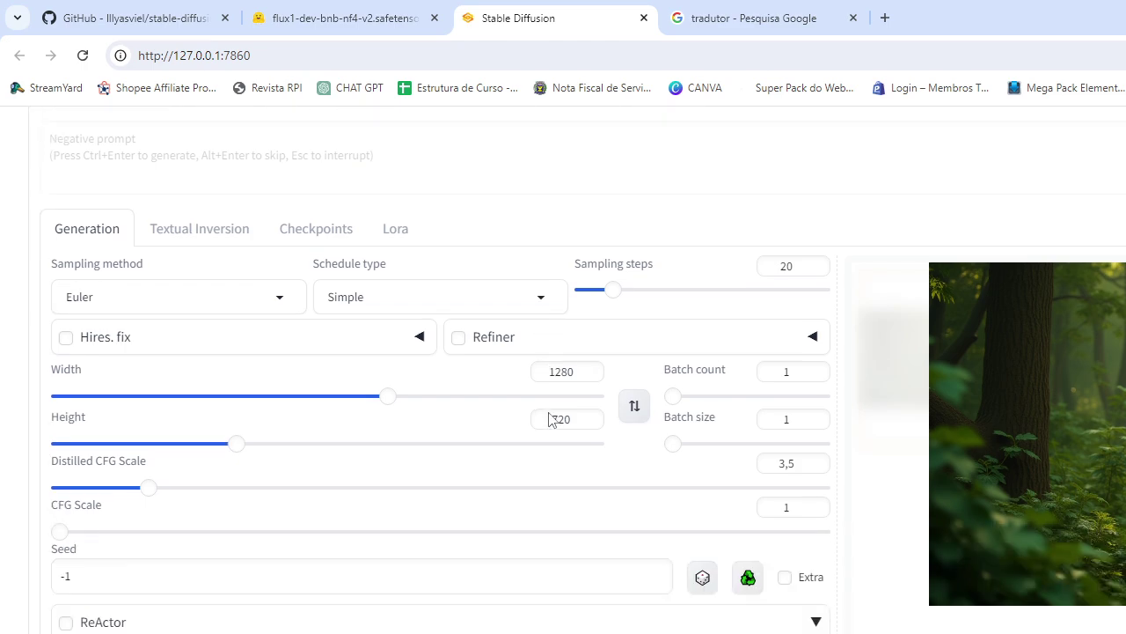
scroll(576, 410, up, 3)
scroll(576, 414, down, 7)
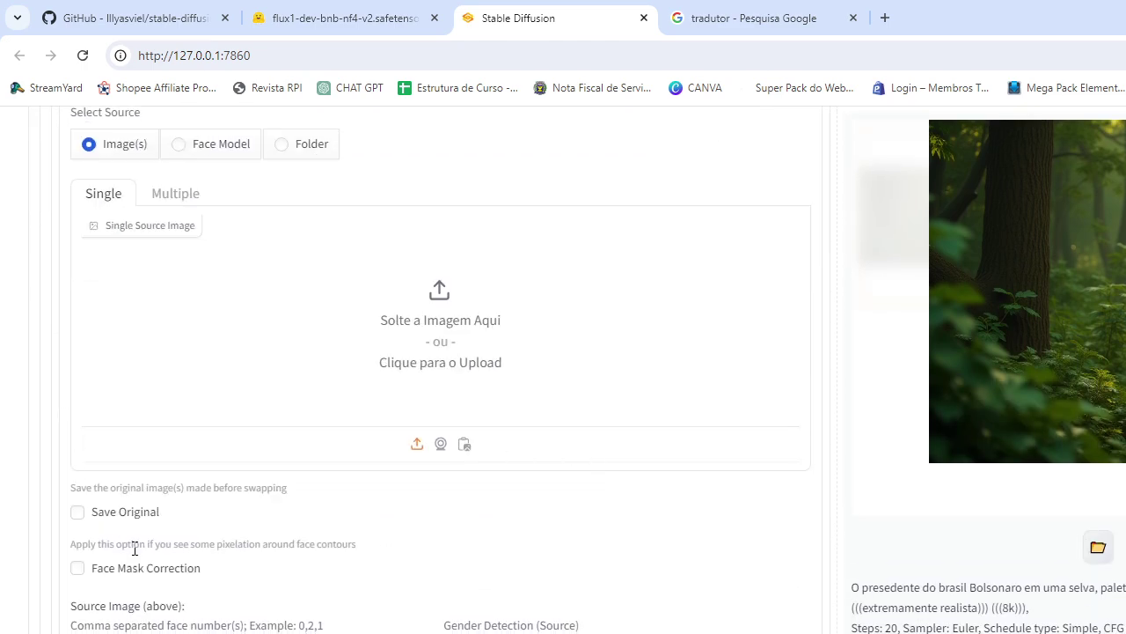
scroll(135, 546, up, 3)
scroll(516, 377, up, 6)
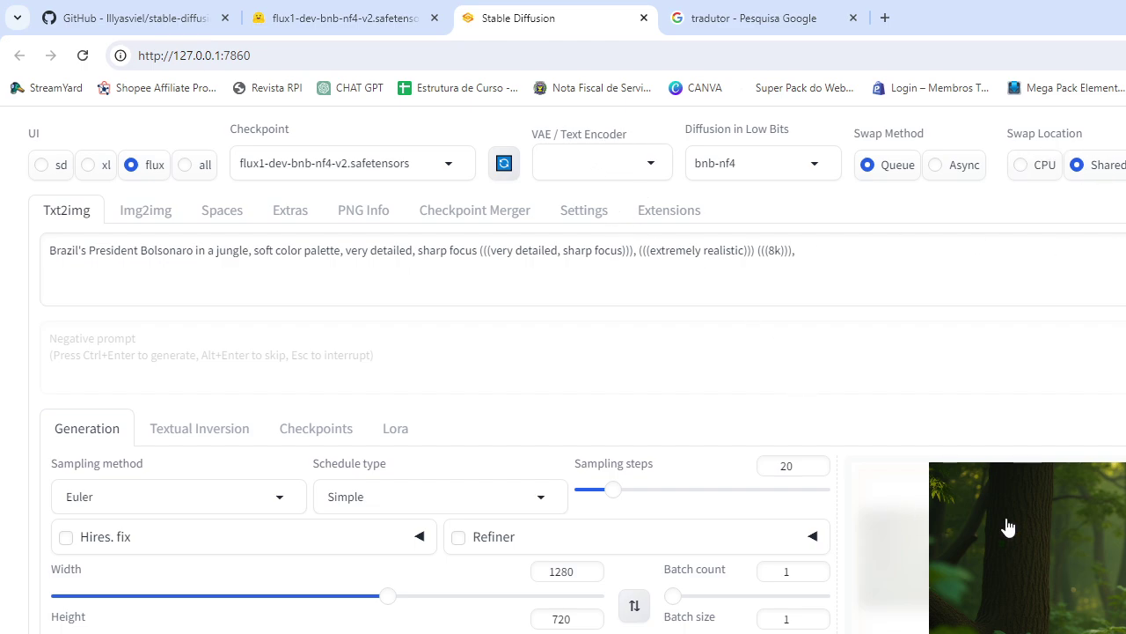
scroll(1006, 523, down, 2)
scroll(1106, 545, up, 2)
scroll(1087, 561, down, 2)
scroll(1087, 562, up, 2)
Load the list of available extensions from the default index URL and search it for "reac".
click(670, 215)
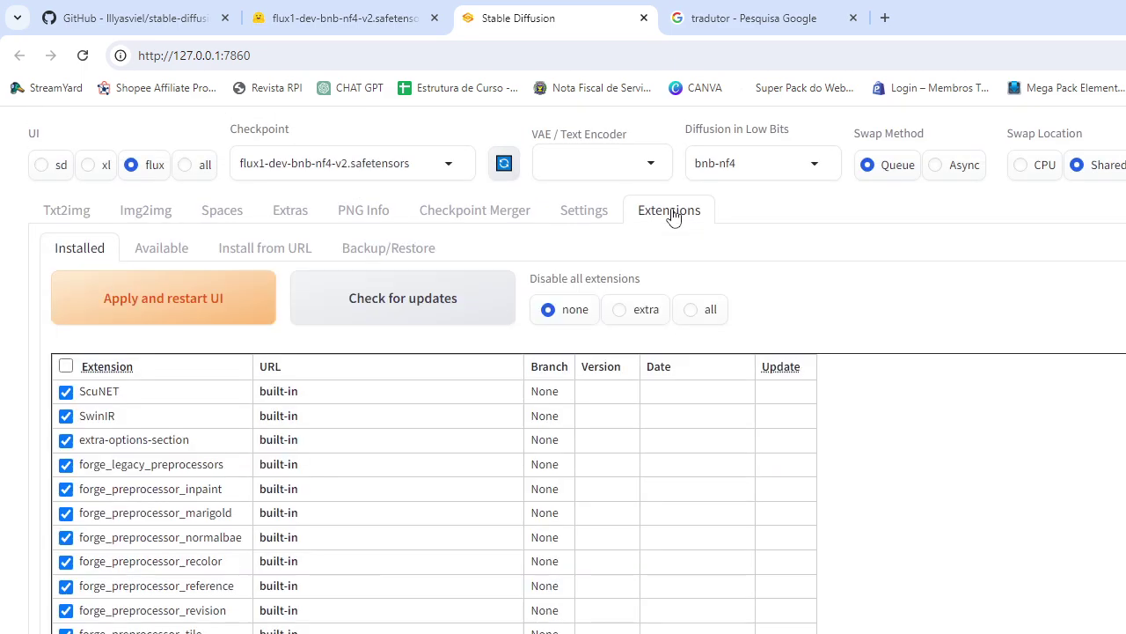
click(161, 250)
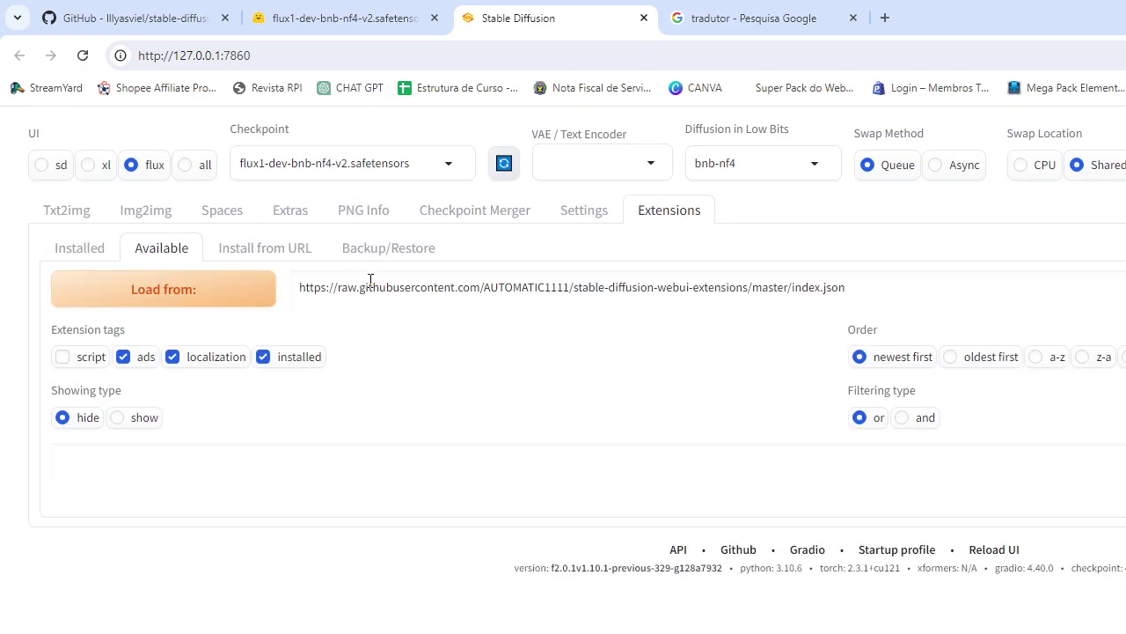
click(210, 302)
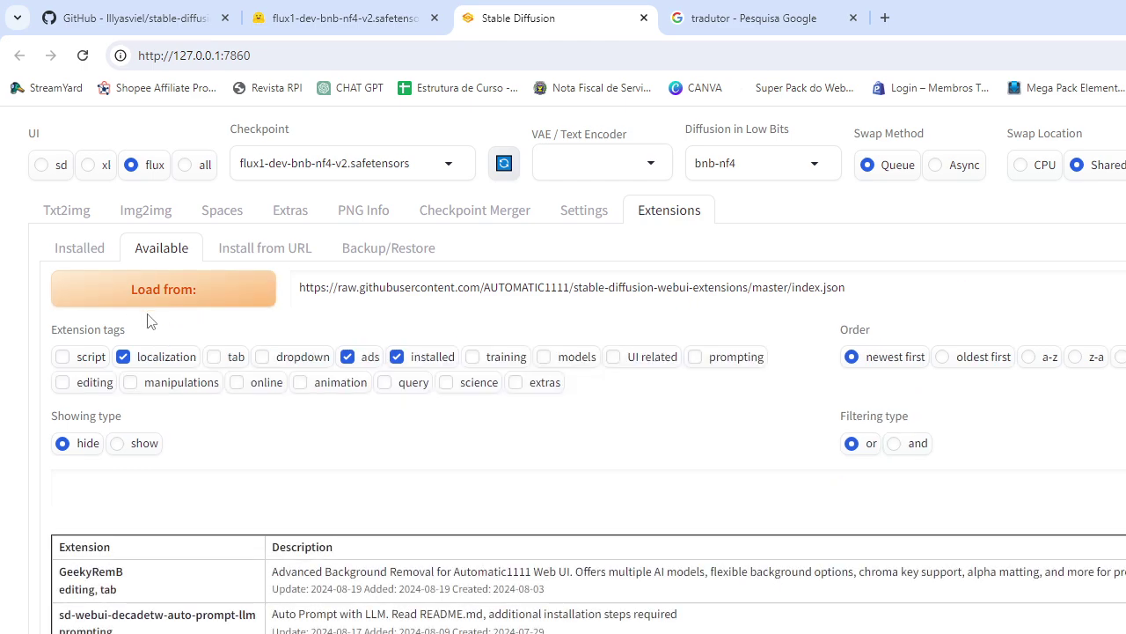
click(92, 489)
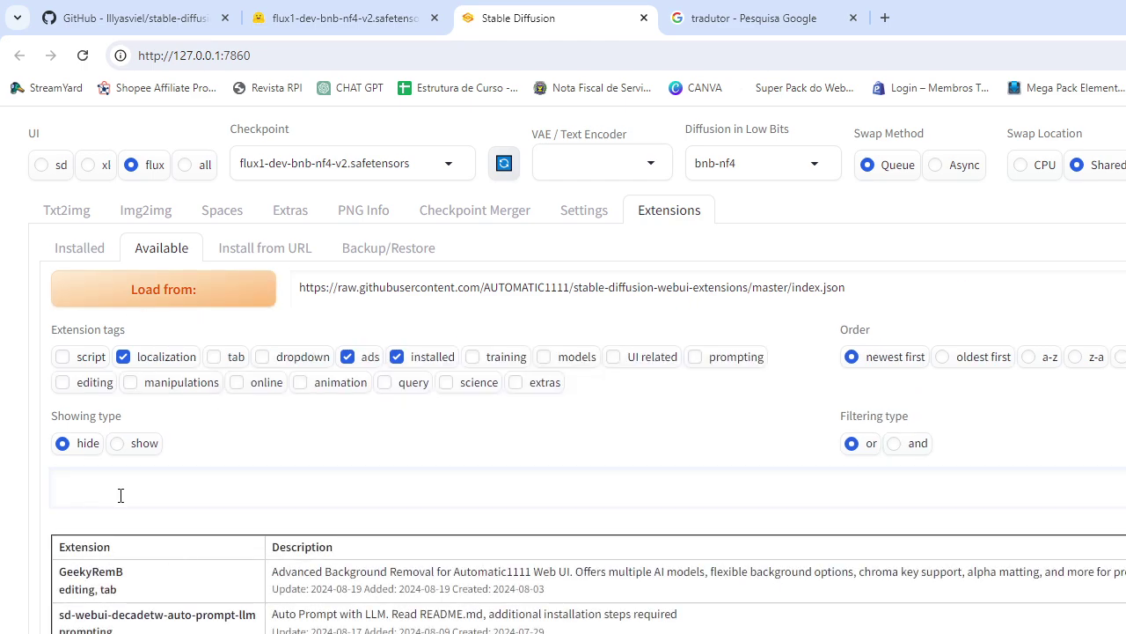
text(reac)
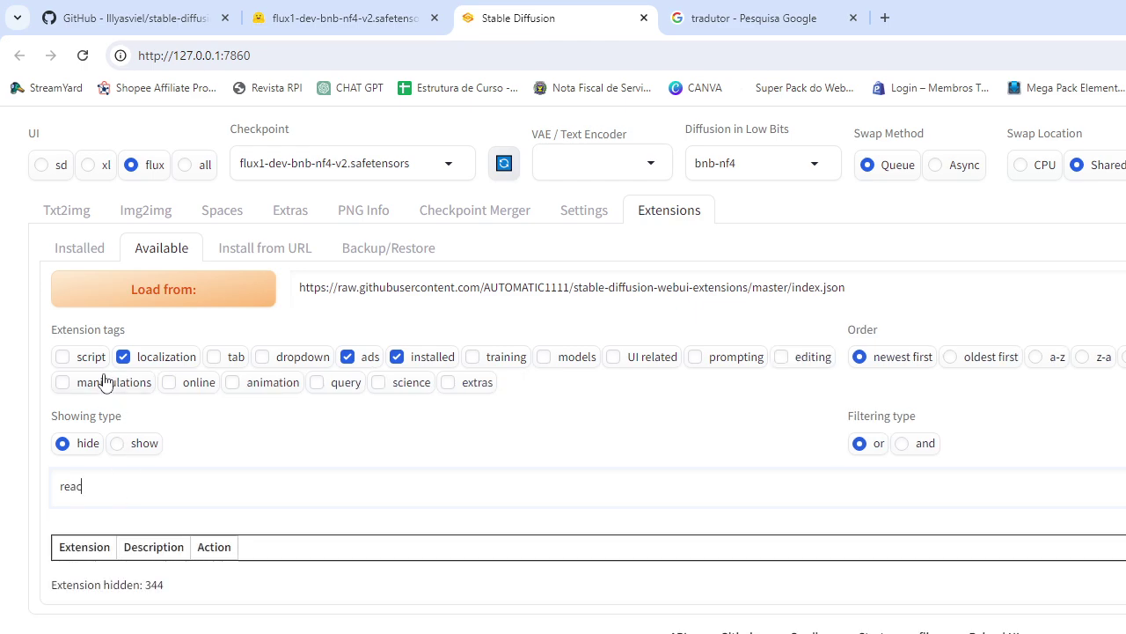
Enable the built-in forge_space_example extension and look through the list of installed extensions.
click(88, 256)
scroll(279, 504, down, 3)
scroll(279, 504, down, 1)
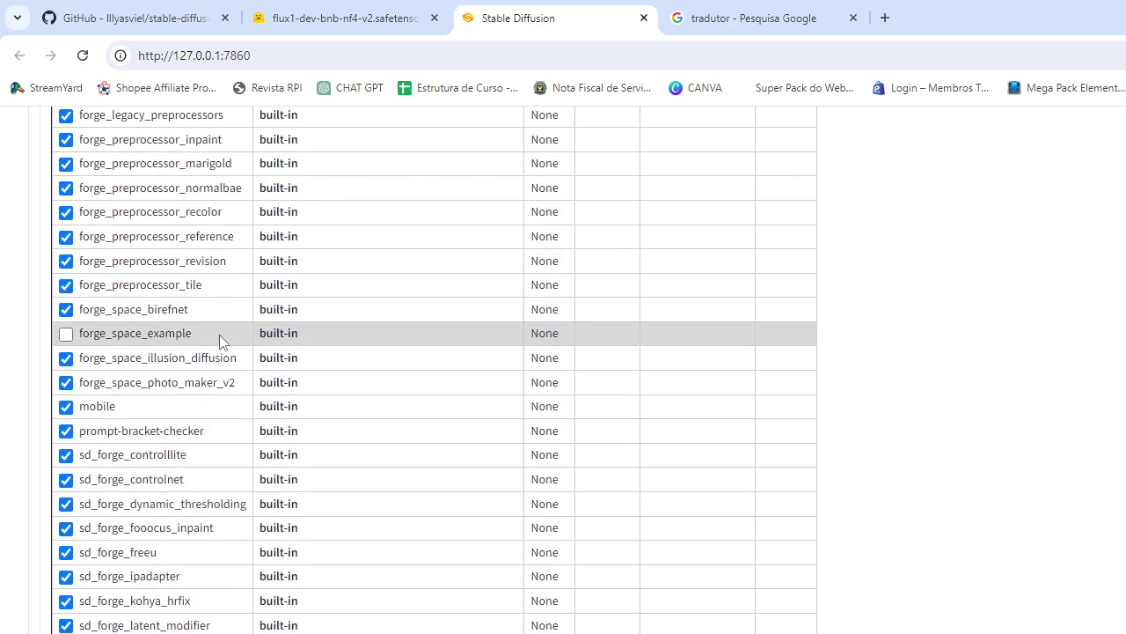
click(67, 336)
scroll(141, 410, up, 4)
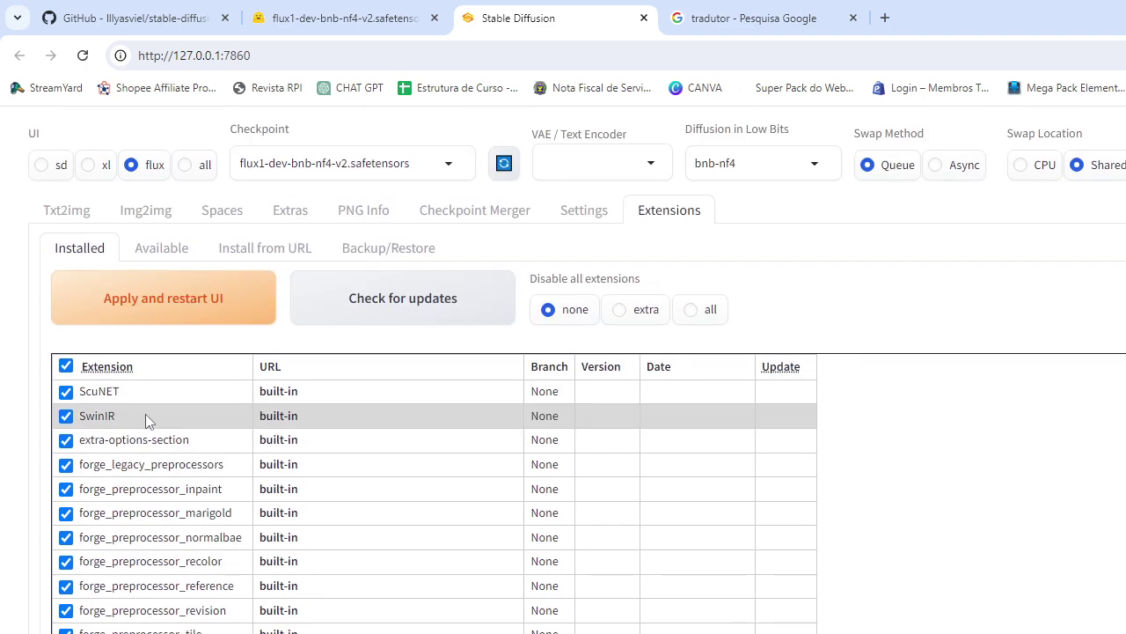
scroll(145, 413, down, 4)
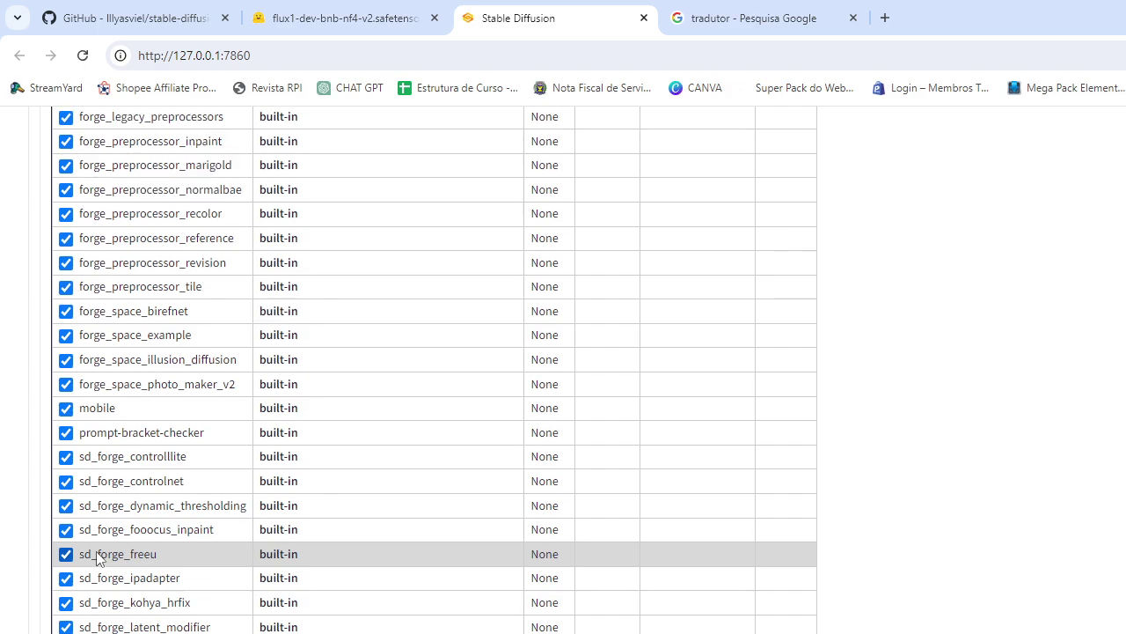
scroll(106, 547, up, 1)
scroll(122, 508, up, 2)
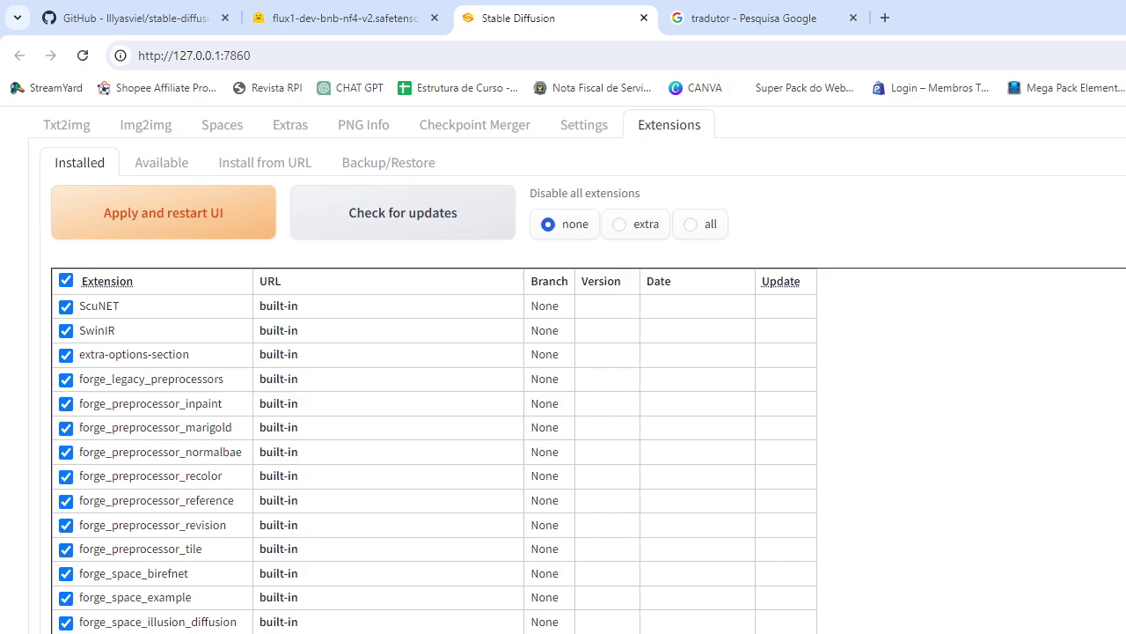
scroll(123, 382, down, 3)
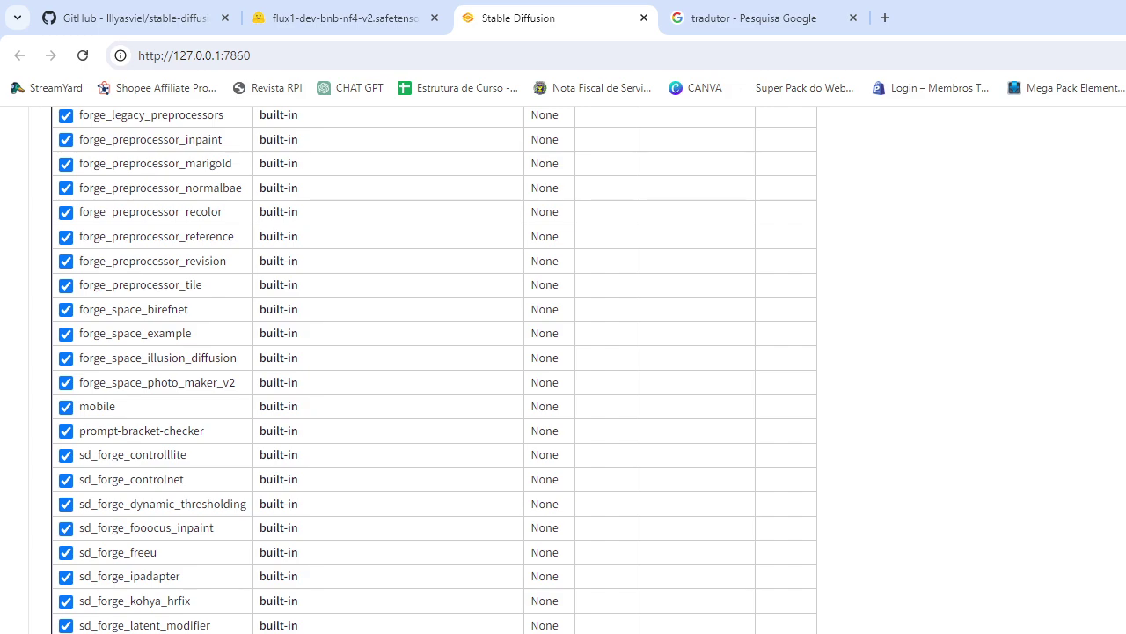
scroll(224, 552, up, 4)
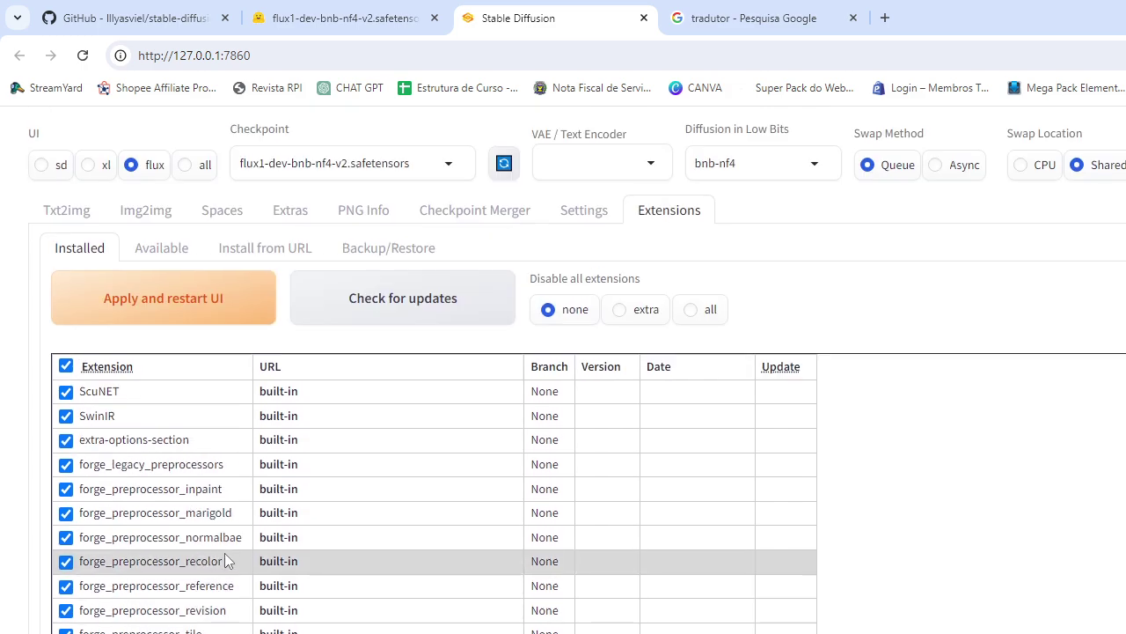
Replace the search text for available extensions with "dark".
click(174, 254)
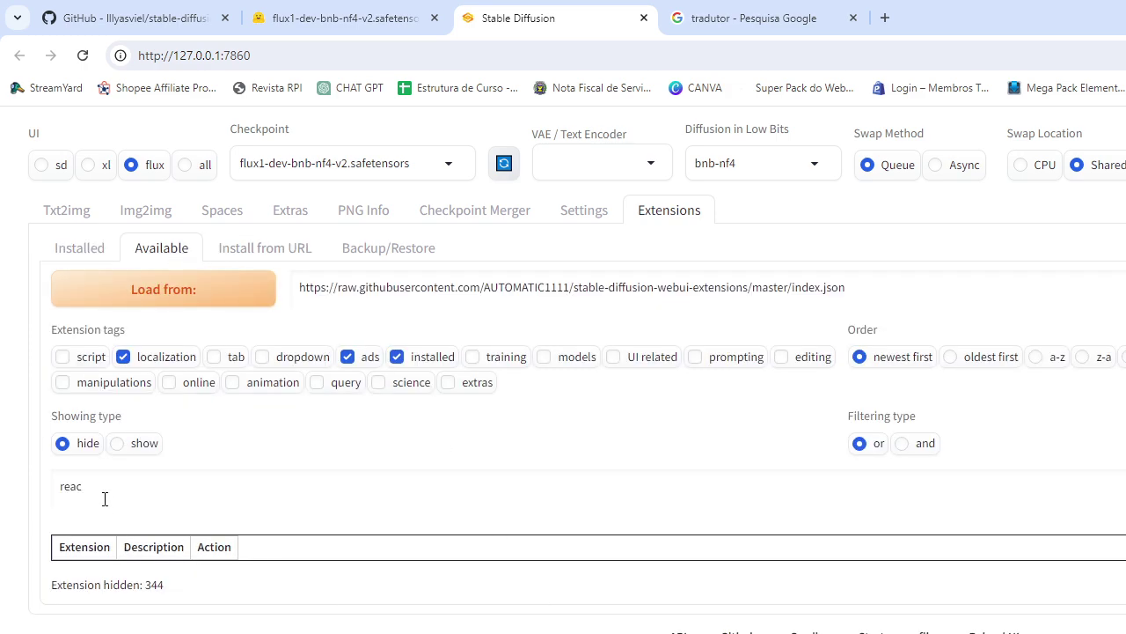
drag(105, 498, 48, 483)
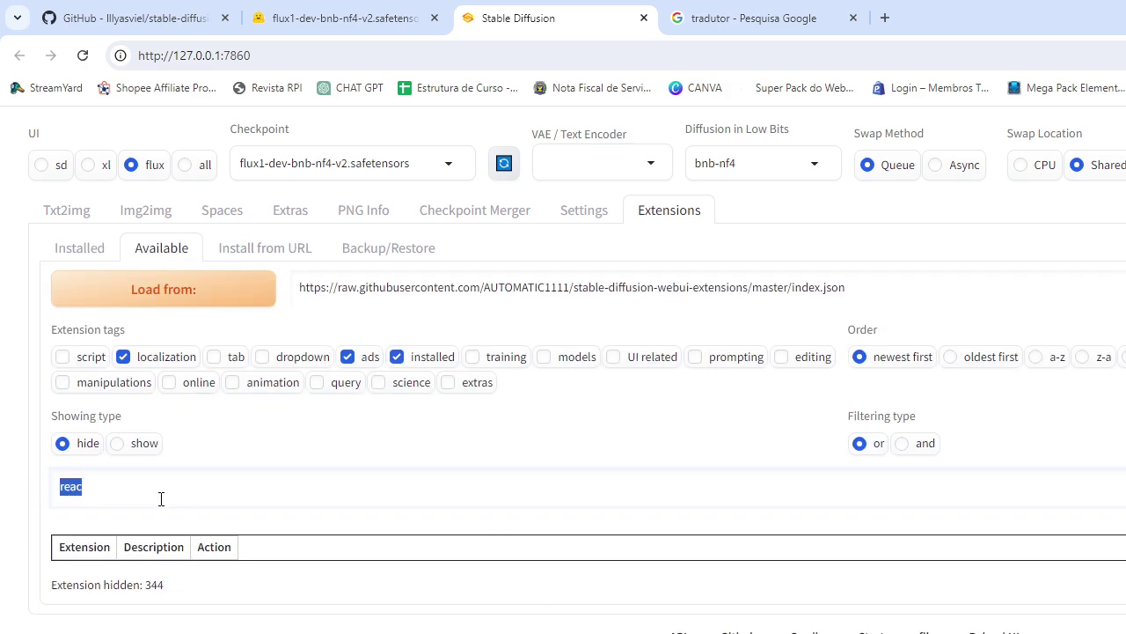
key(BackSpace)
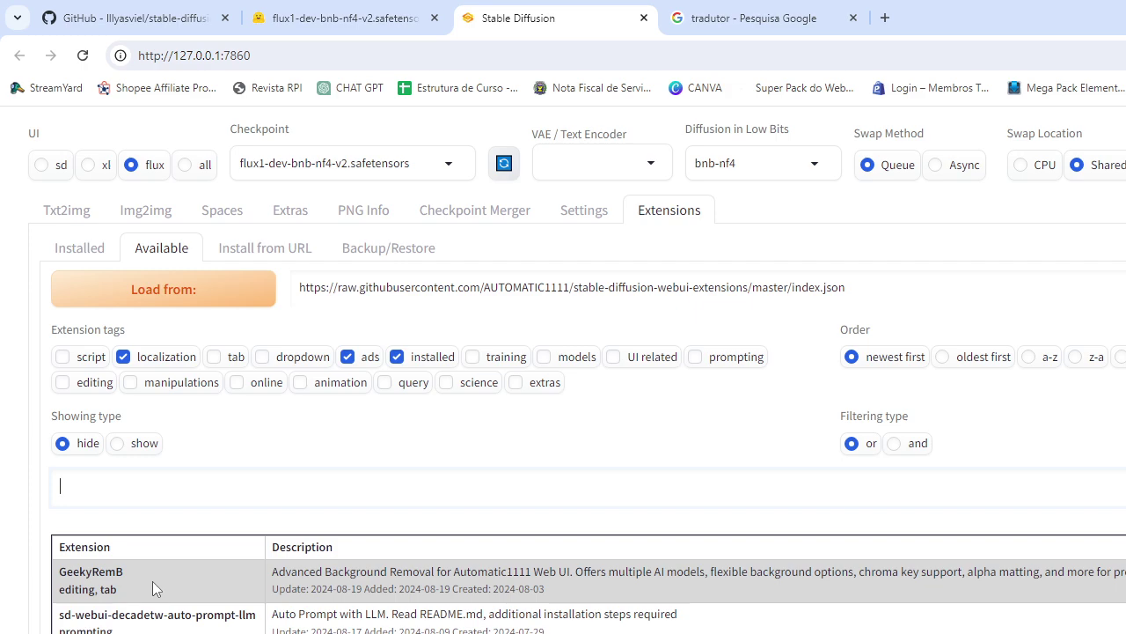
text(darh)
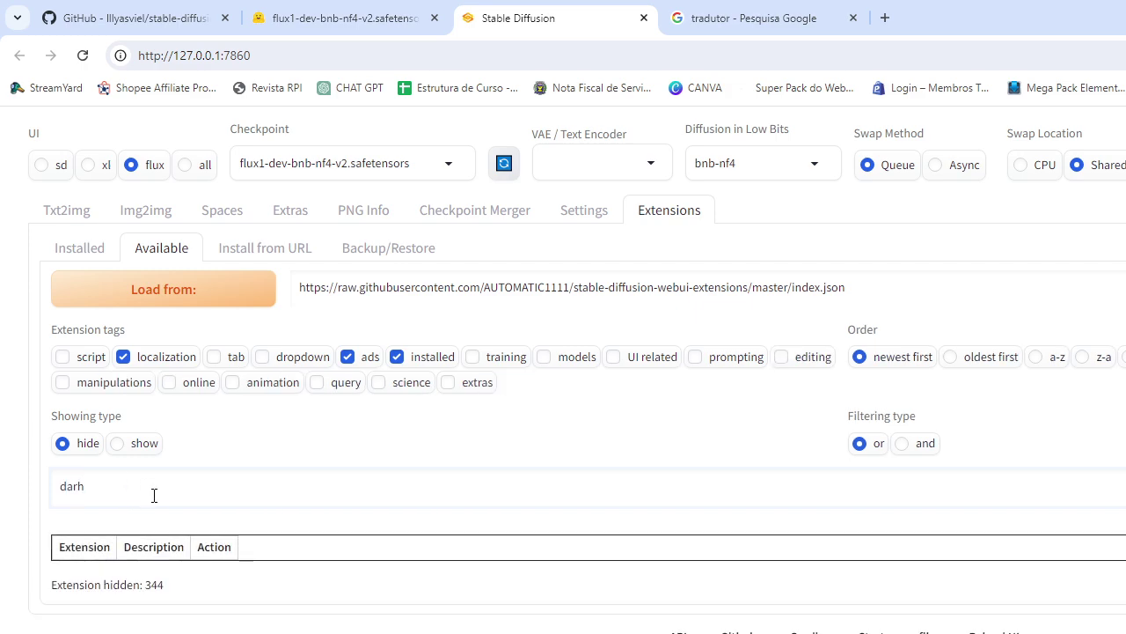
key(BackSpace)
text(k)
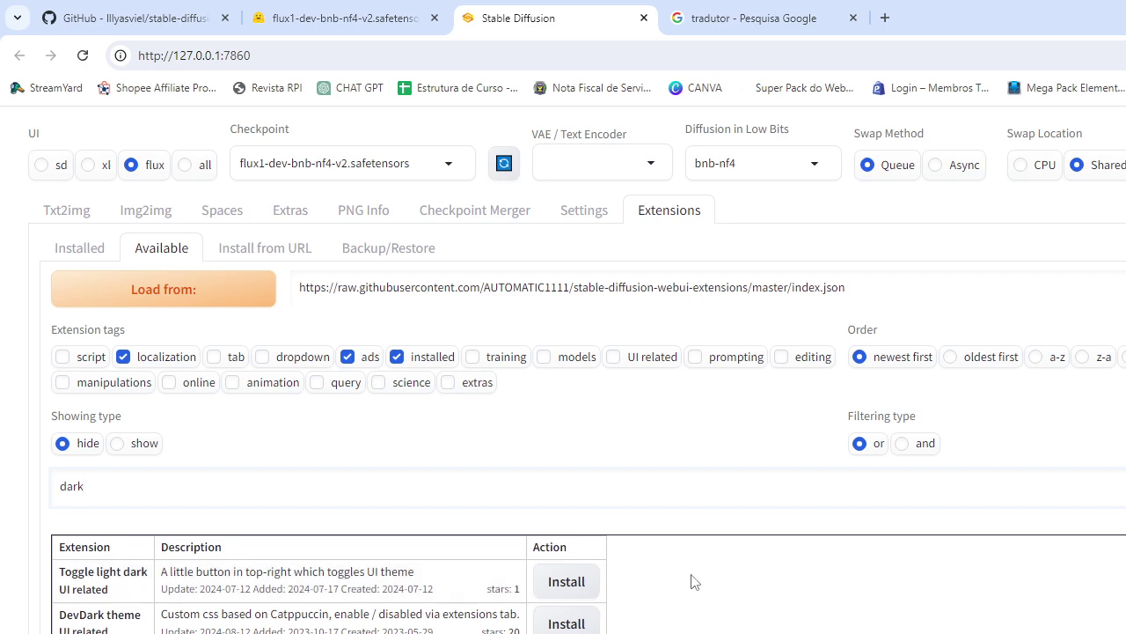
Check the installed extensions for updates, then apply the extension changes and restart the UI.
click(88, 248)
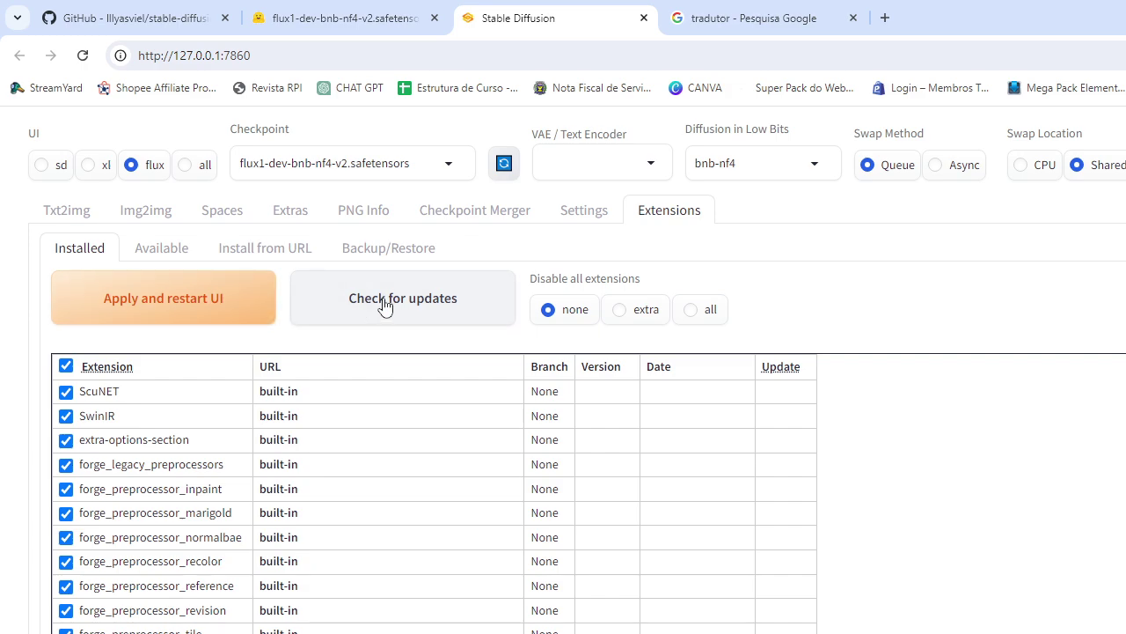
scroll(541, 502, down, 4)
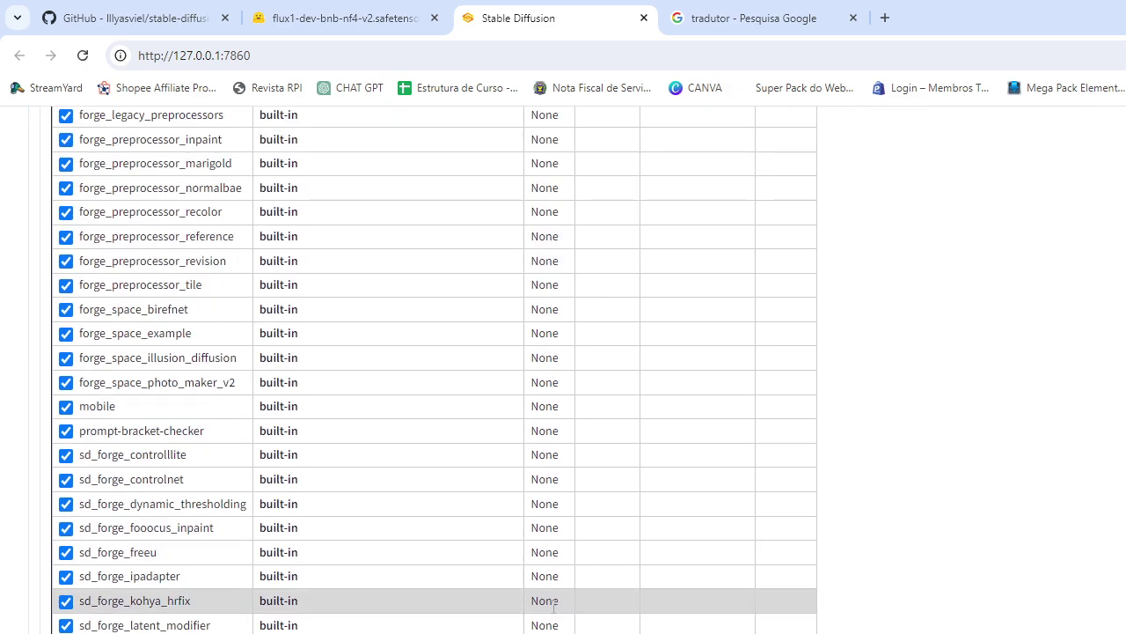
scroll(553, 604, up, 4)
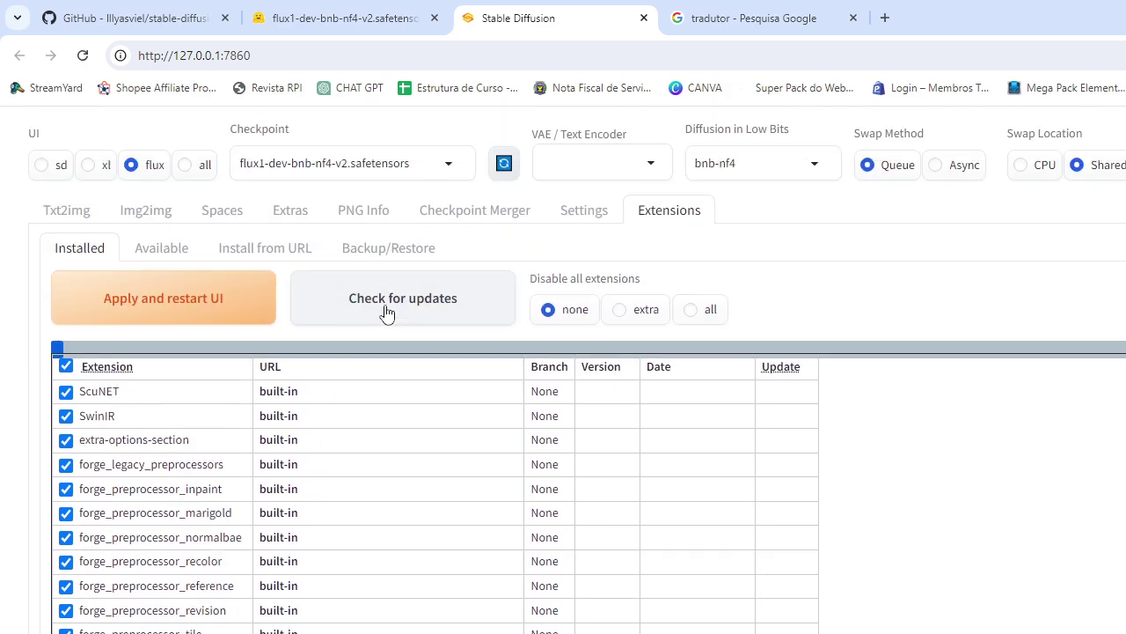
click(386, 299)
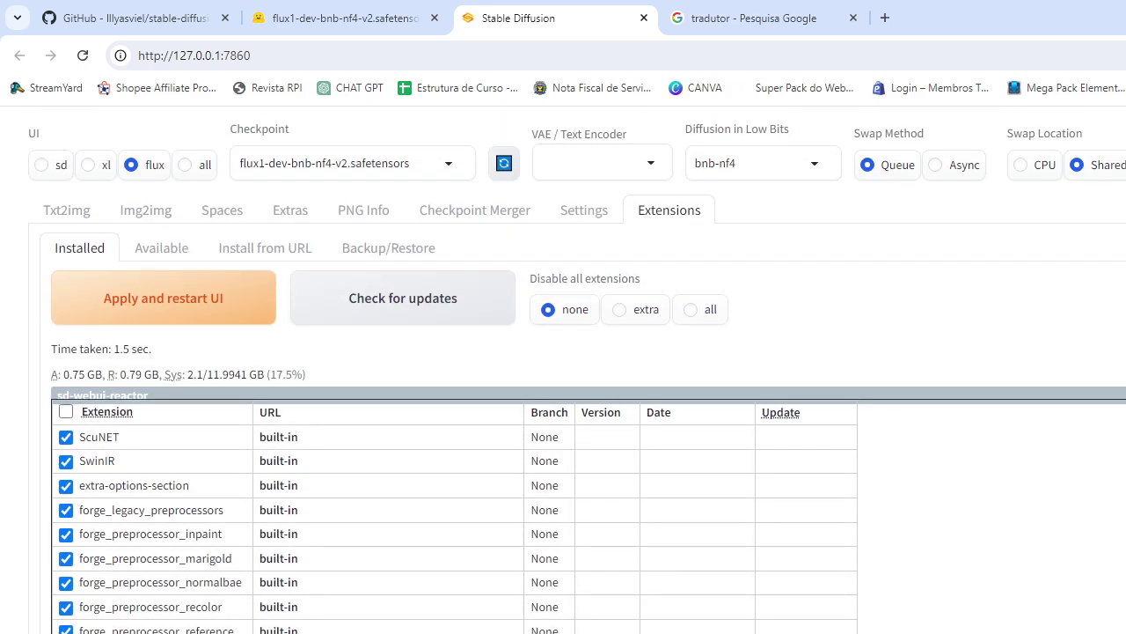
scroll(563, 370, down, 4)
scroll(637, 372, up, 4)
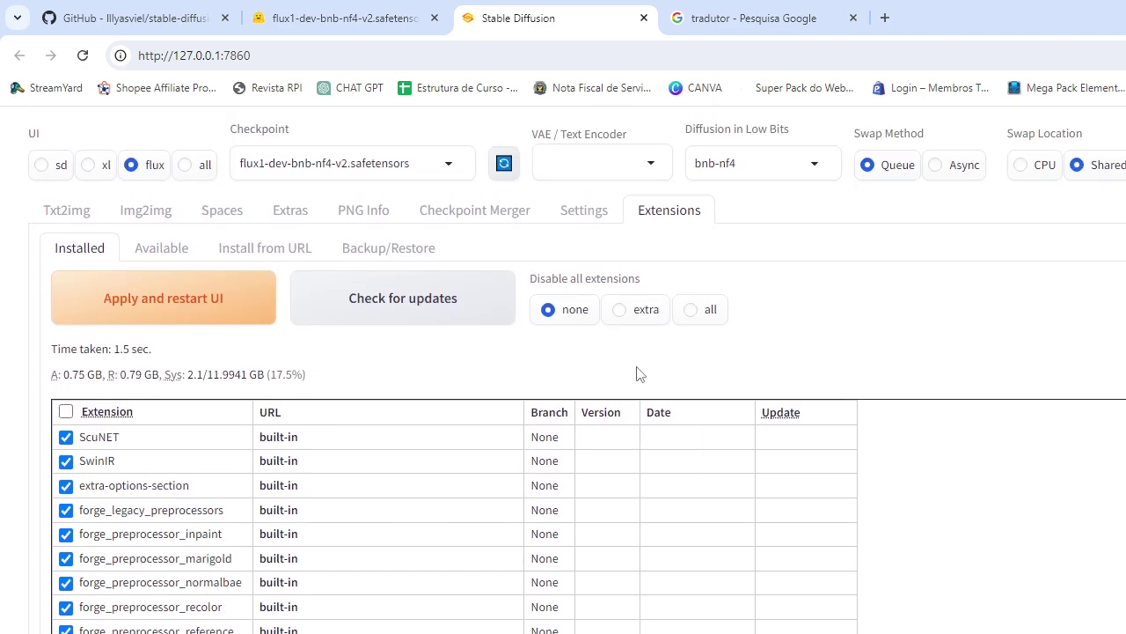
click(198, 315)
Return to the browser and show the stable-diffusion-webui-forge GitHub page.
key(alt+Tab)
click(466, 16)
click(172, 13)
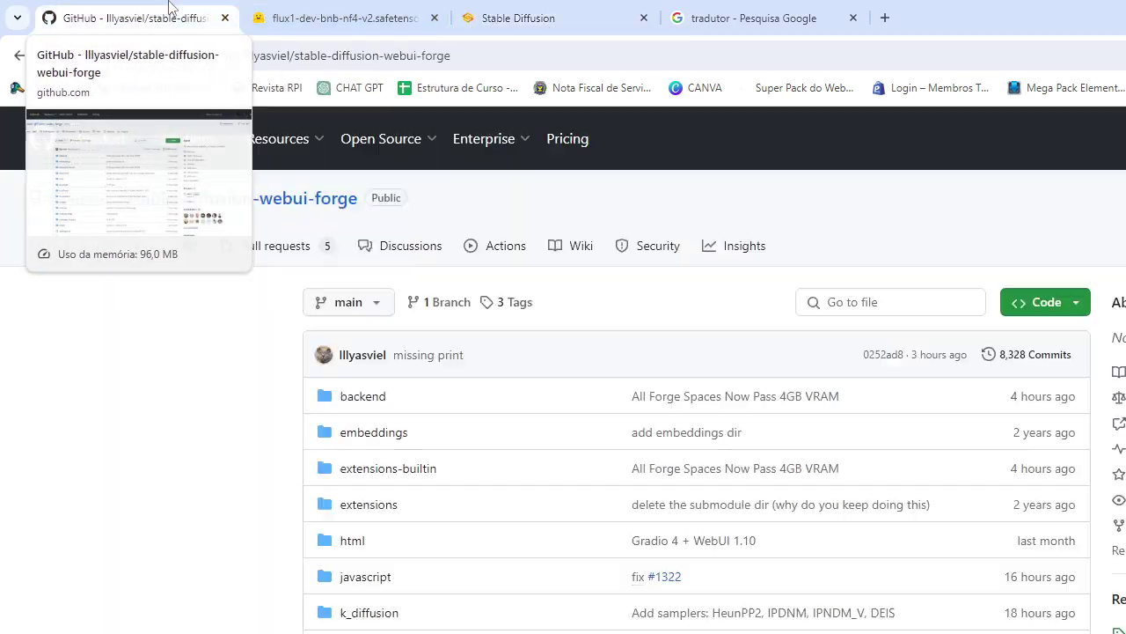
Return to the Txt2img page in the Stable Diffusion tab, enable the ReActor face-swap extension and expand its options.
click(332, 11)
click(558, 9)
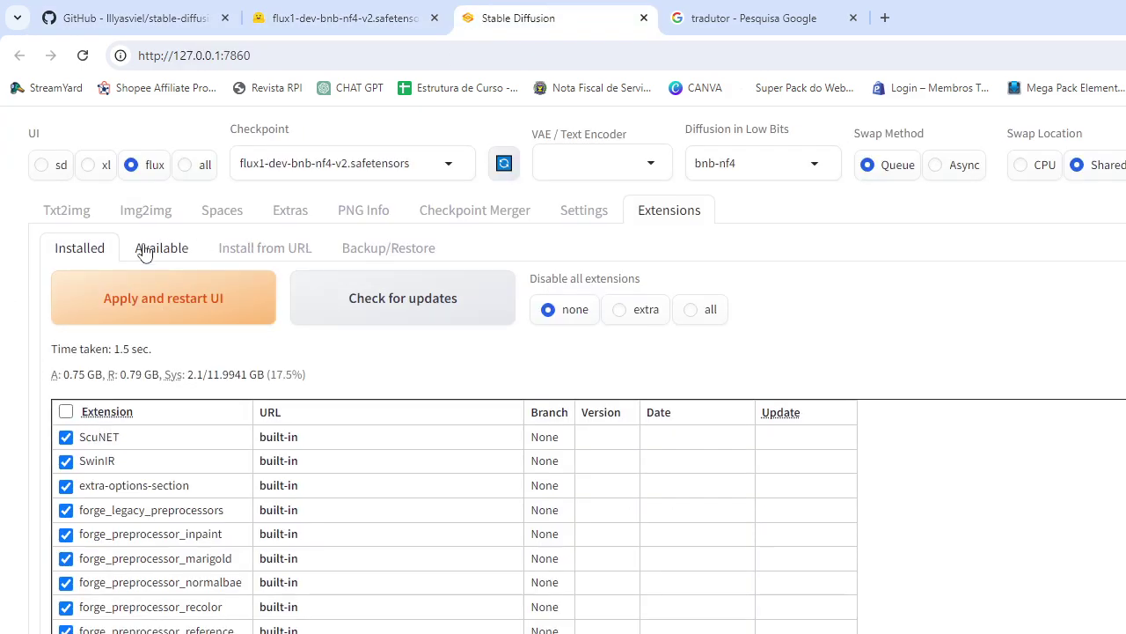
click(71, 211)
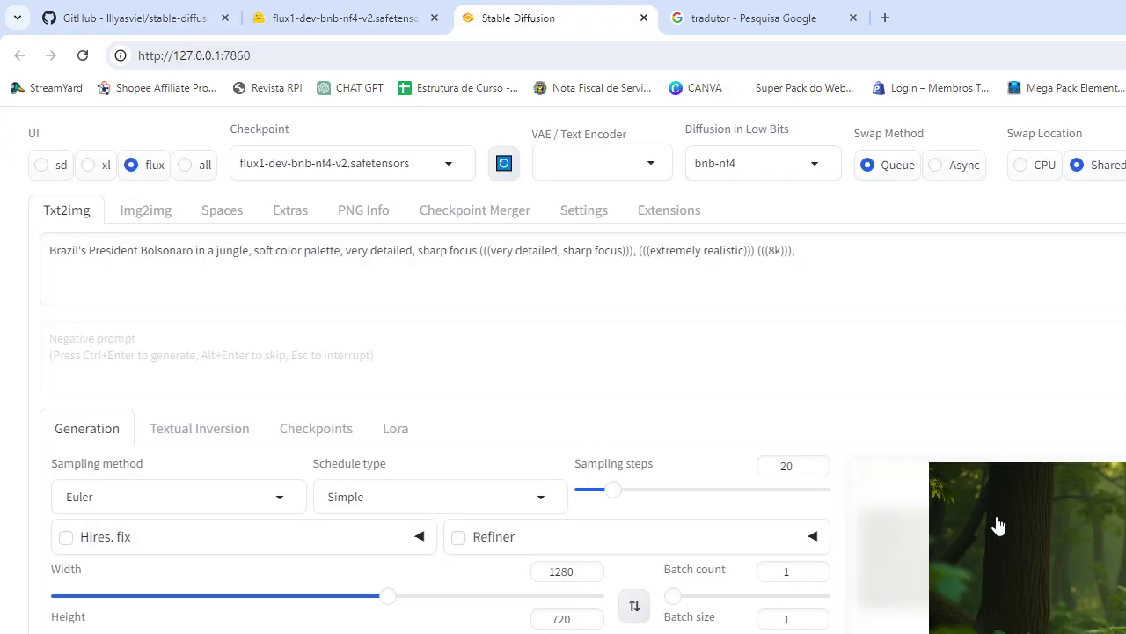
scroll(523, 445, down, 4)
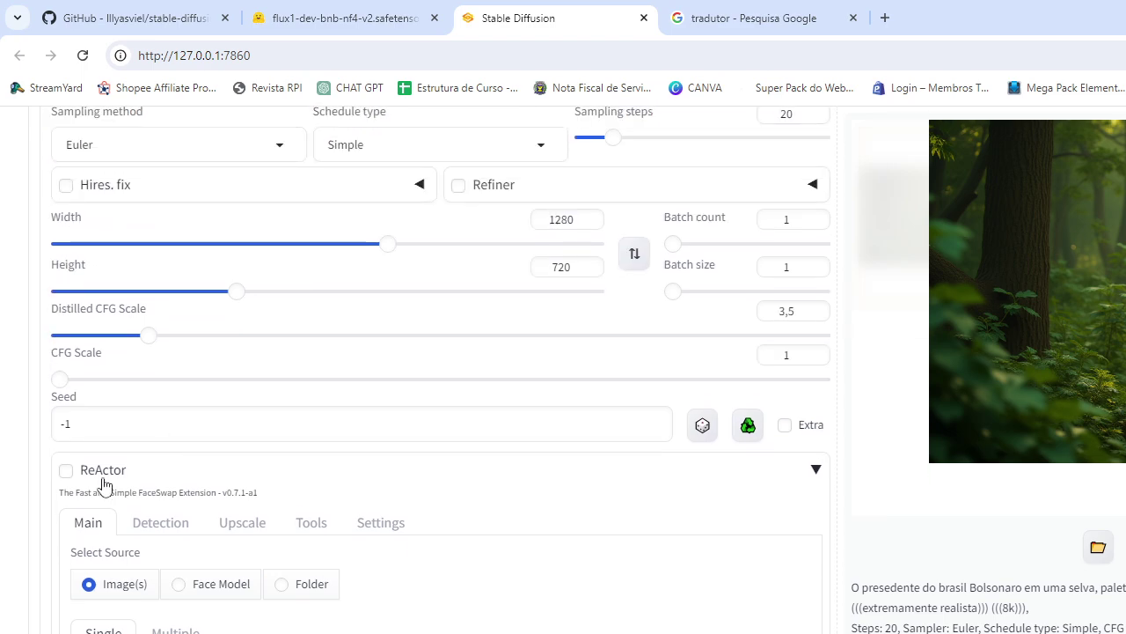
click(126, 473)
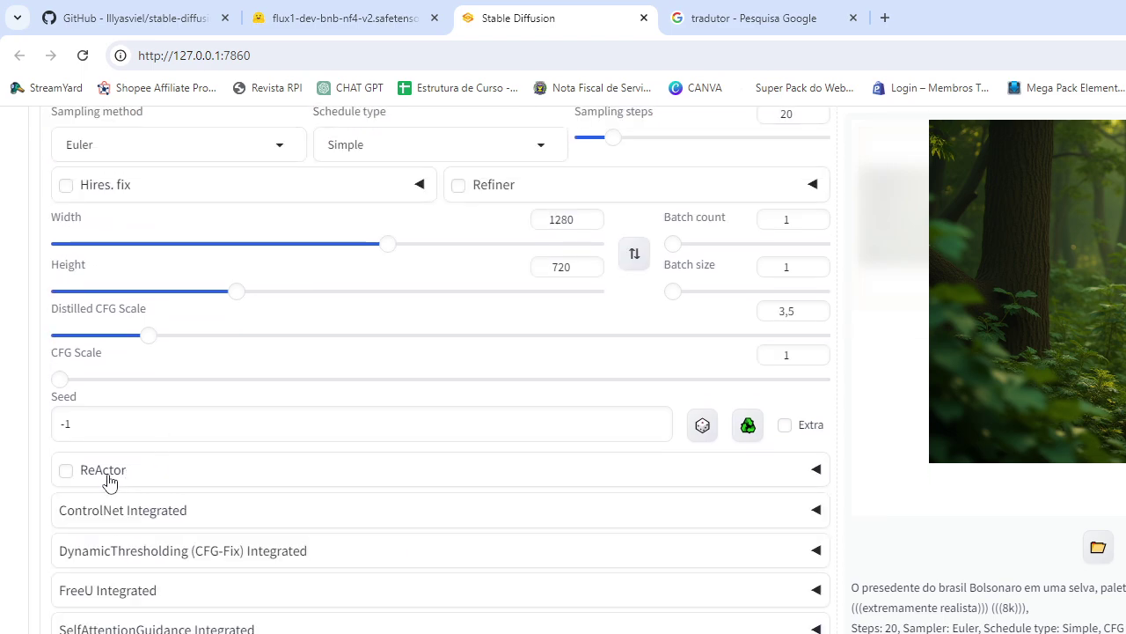
click(66, 470)
click(816, 469)
scroll(616, 528, down, 3)
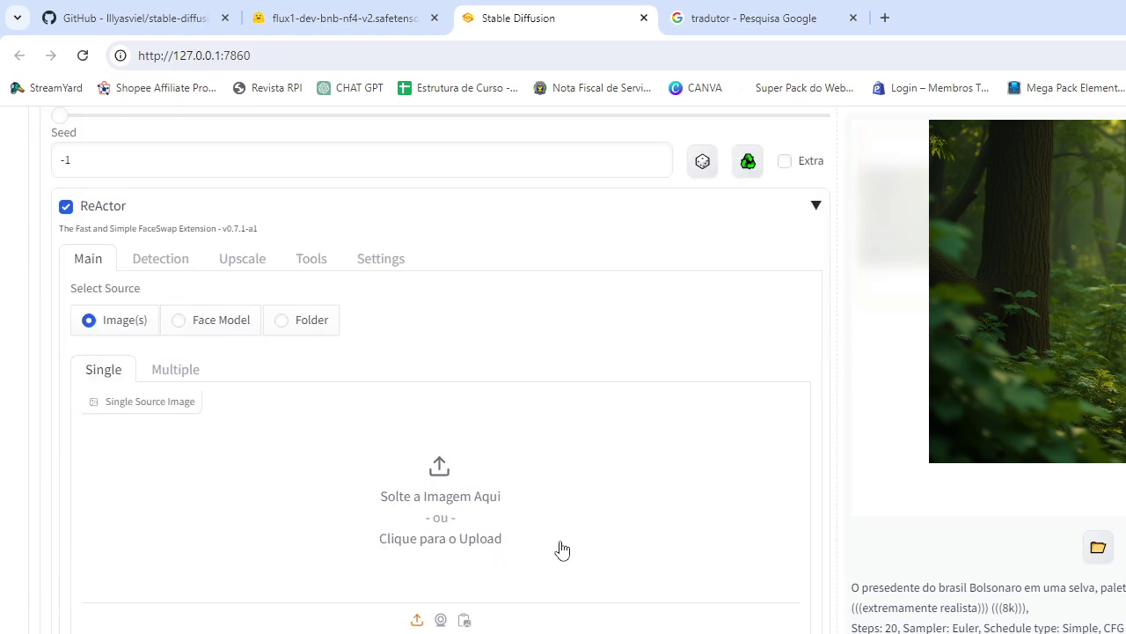
click(518, 518)
scroll(405, 330, down, 10)
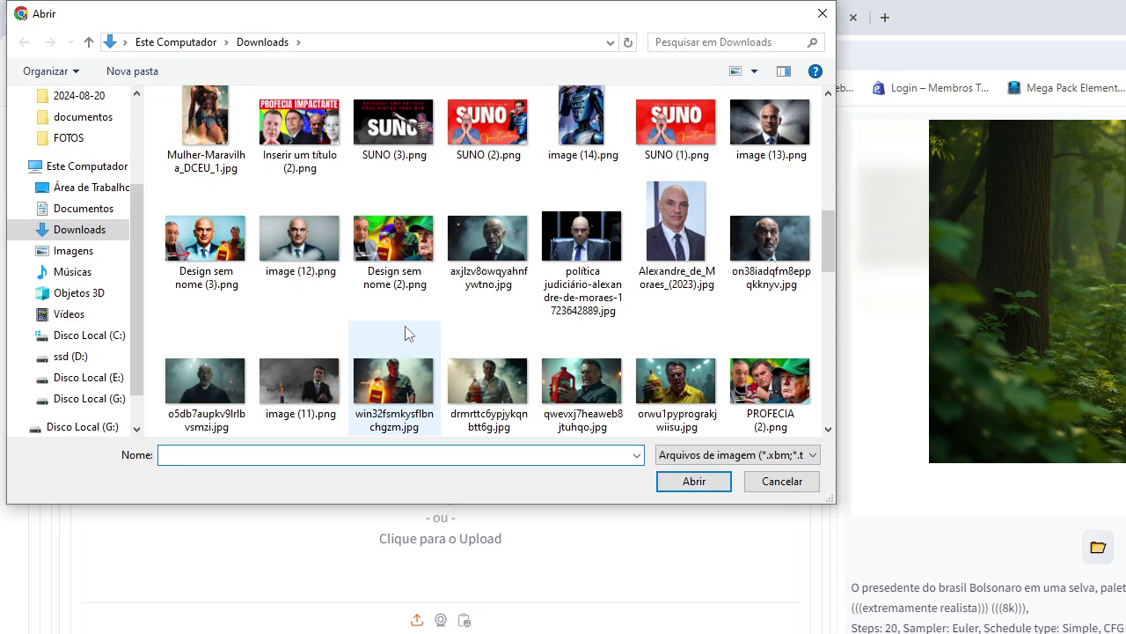
scroll(407, 331, up, 5)
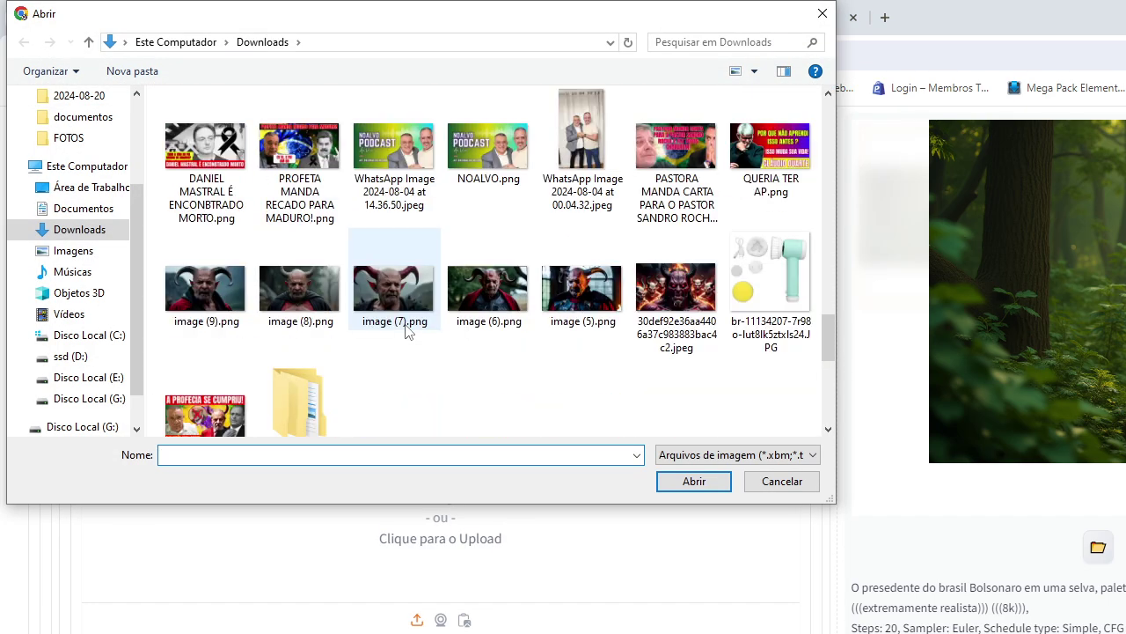
scroll(407, 331, up, 2)
scroll(408, 330, down, 3)
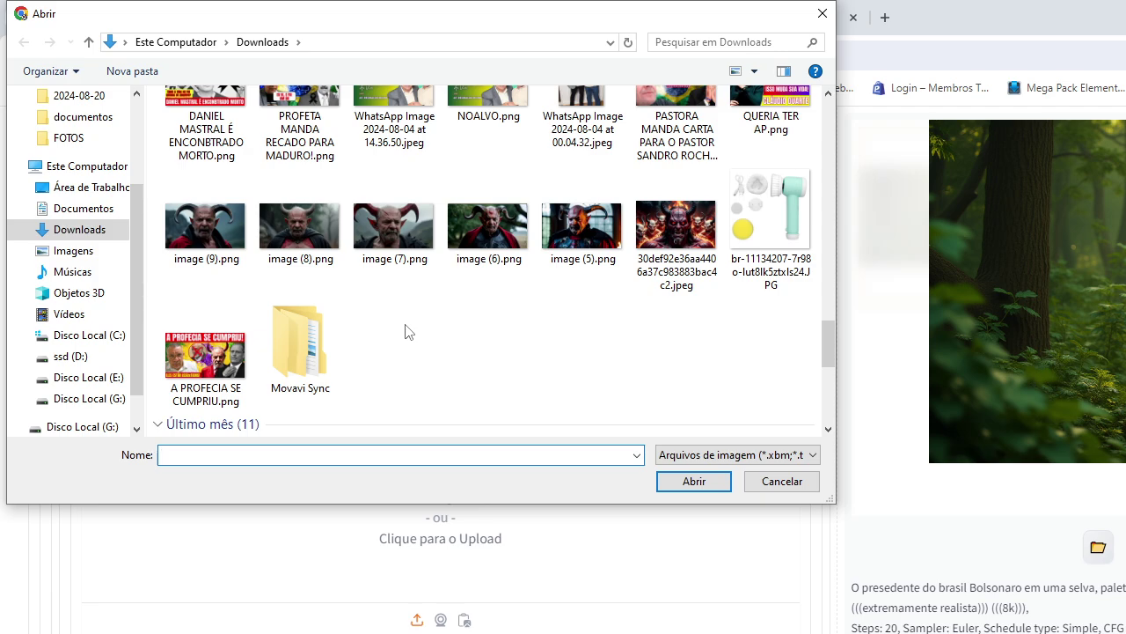
scroll(489, 268, up, 3)
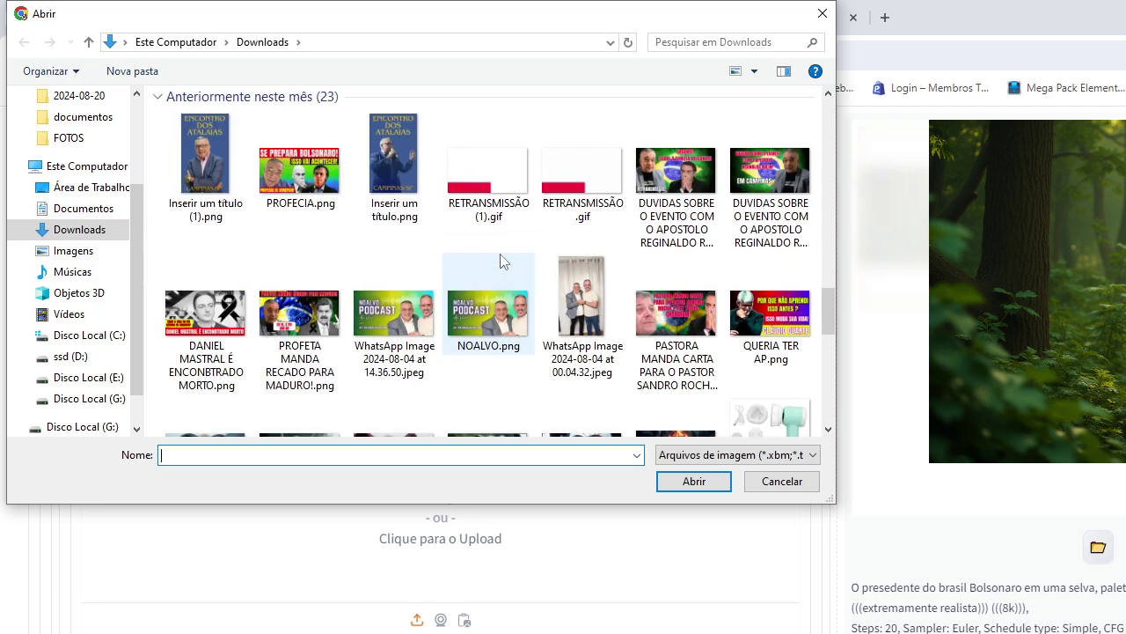
scroll(500, 260, up, 4)
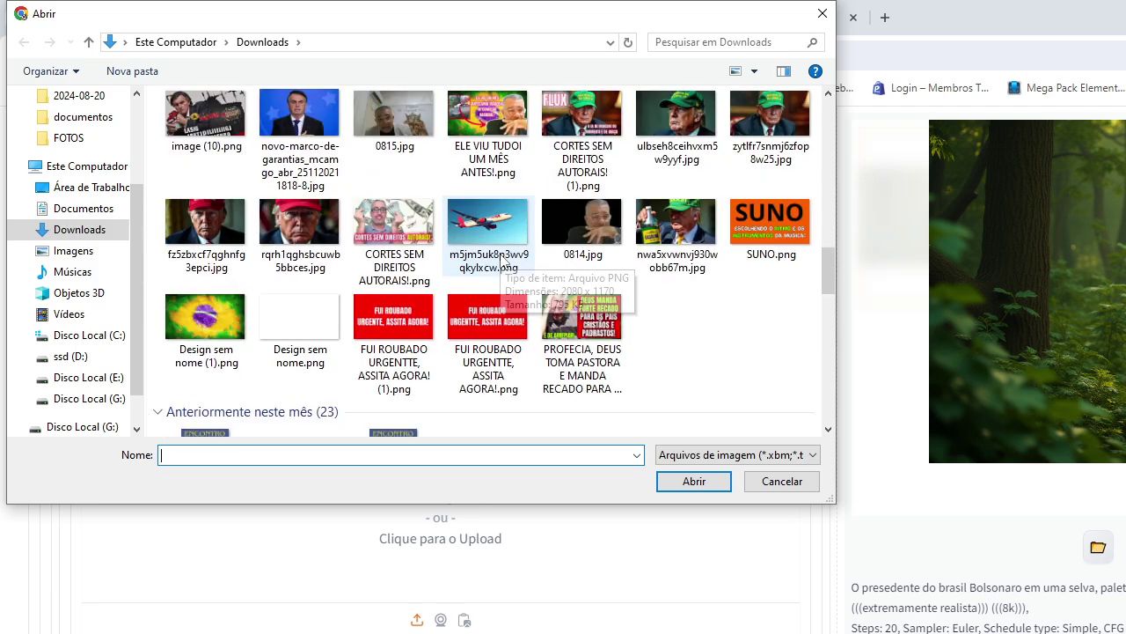
scroll(504, 261, up, 3)
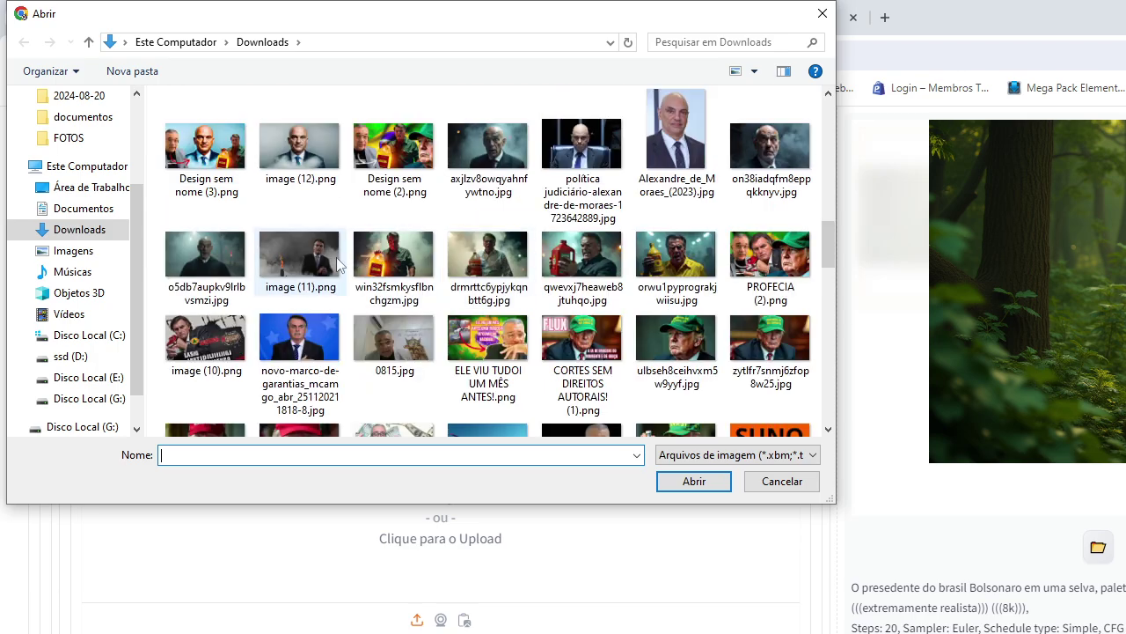
double_click(299, 339)
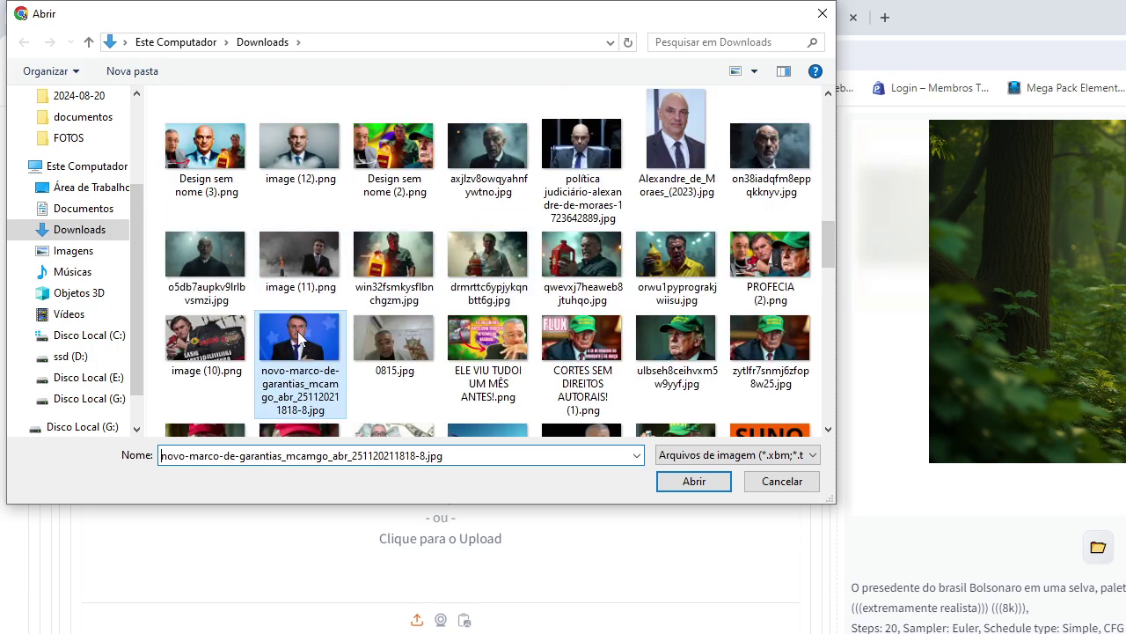
Review ReActor's face restoration options and source image, then generate the Bolsonaro jungle image with the face swap enabled.
scroll(493, 440, down, 10)
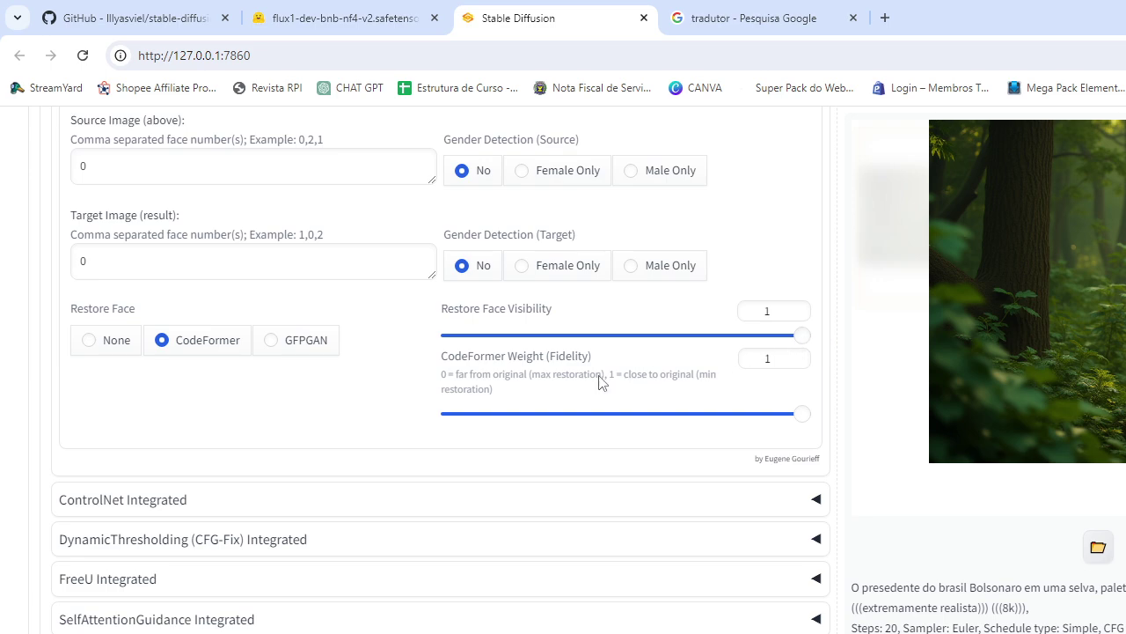
scroll(602, 383, up, 1)
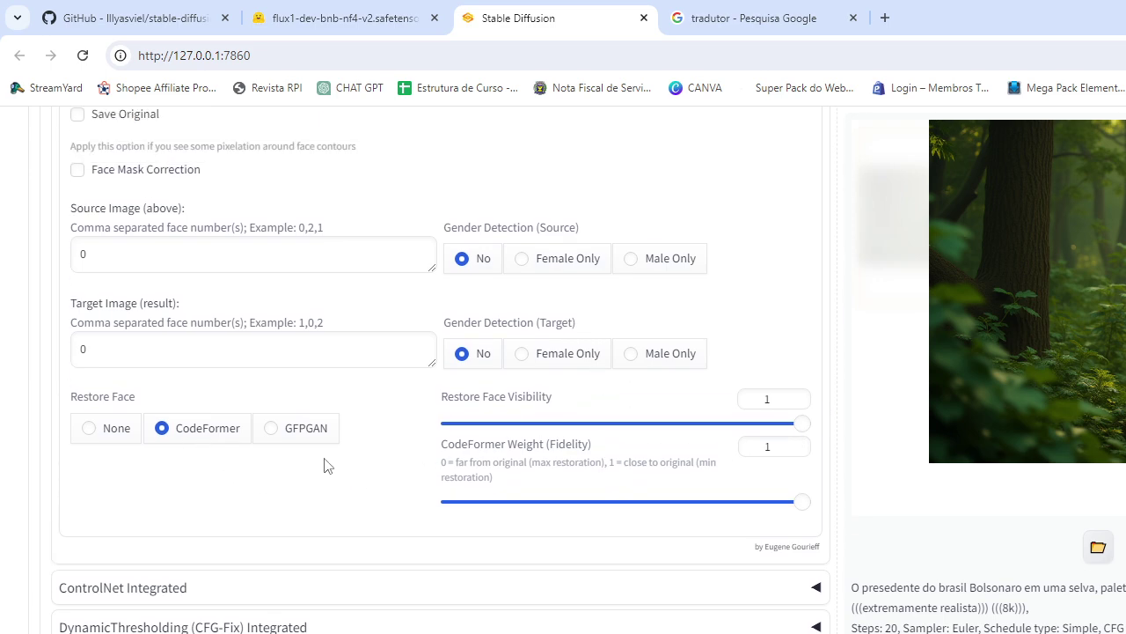
scroll(379, 465, up, 5)
scroll(498, 459, up, 2)
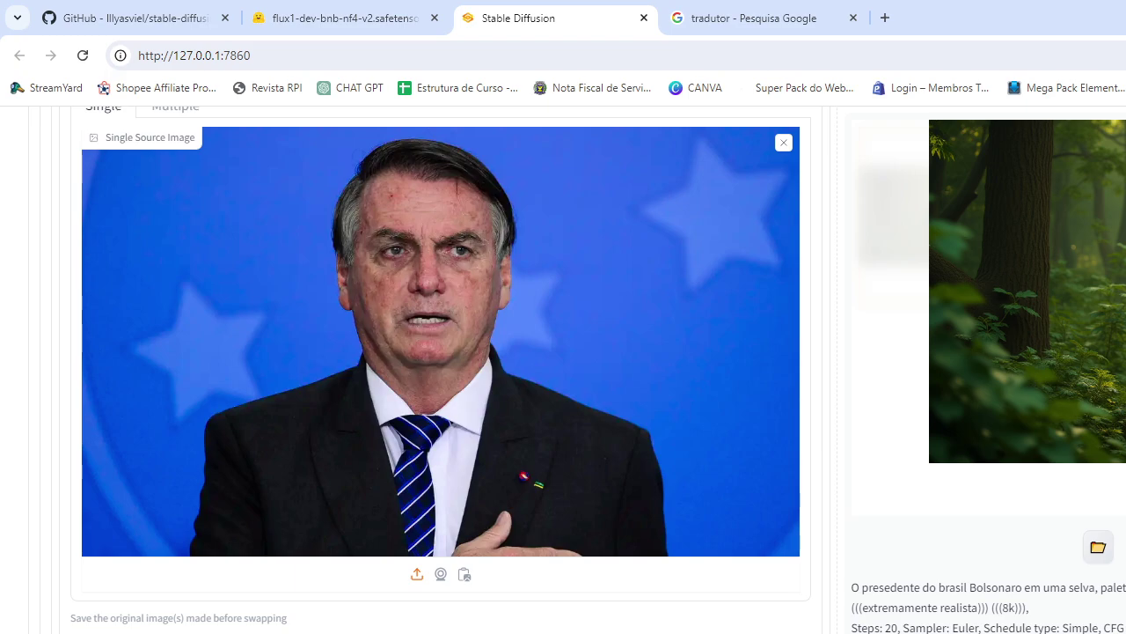
scroll(795, 616, up, 10)
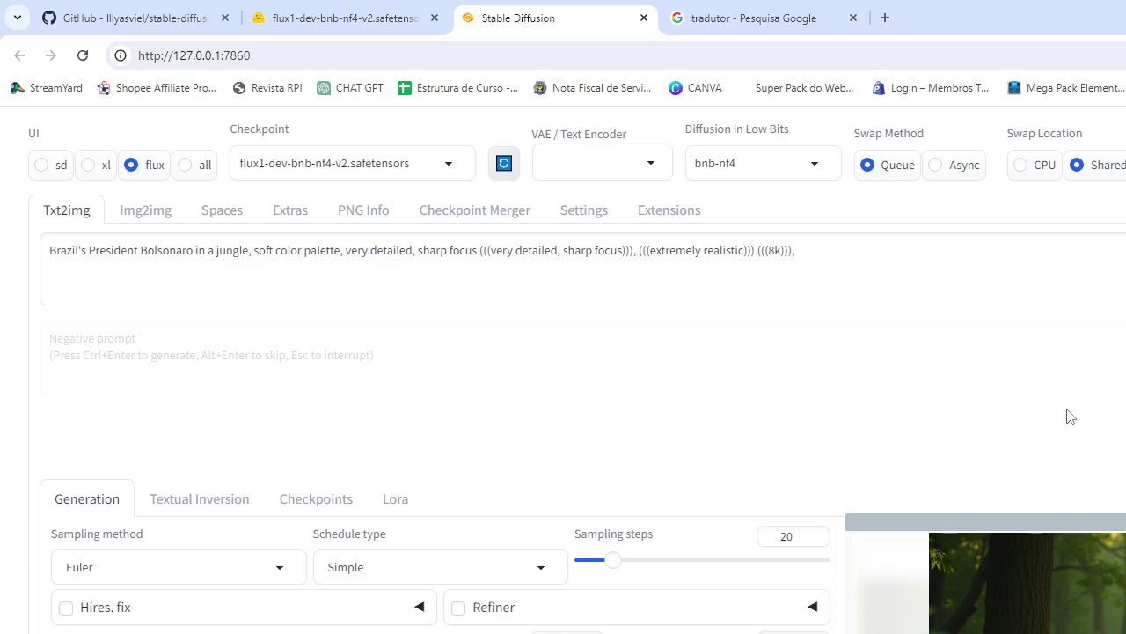
Look over the ReActor settings and the Forge GitHub page during generation, then inspect the generated image enlarged.
scroll(912, 326, down, 10)
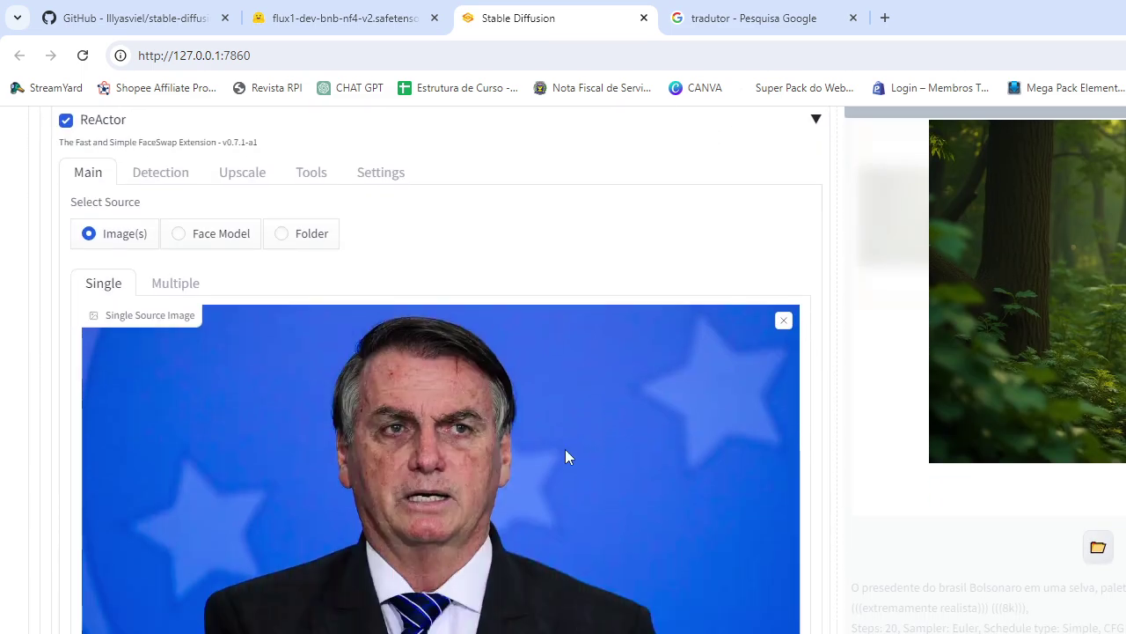
scroll(634, 493, down, 5)
scroll(709, 531, up, 15)
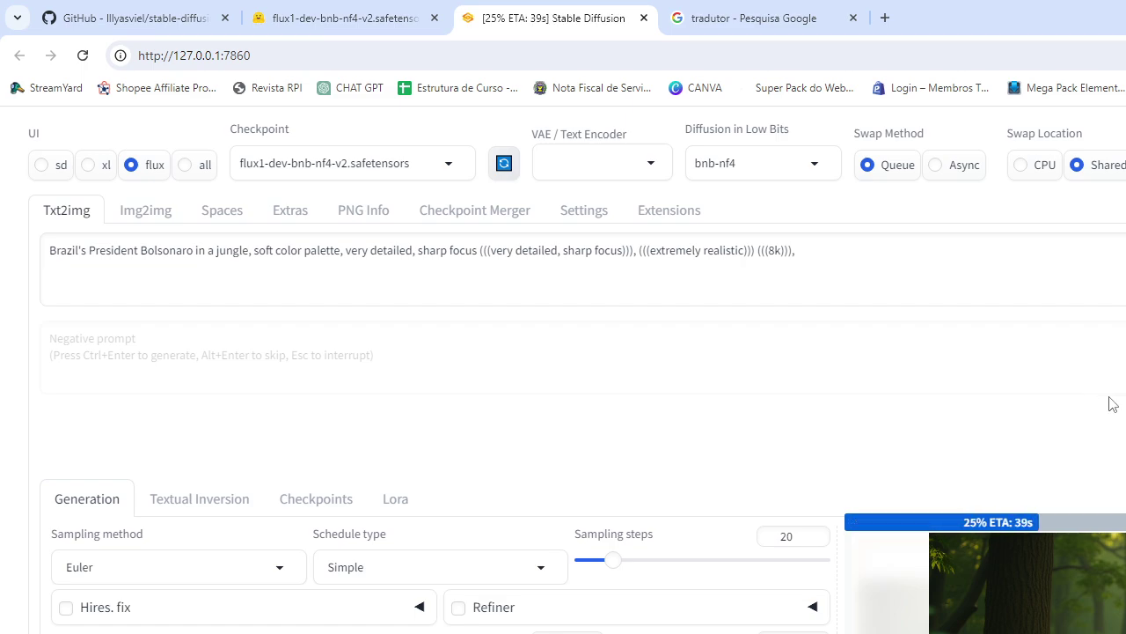
click(128, 7)
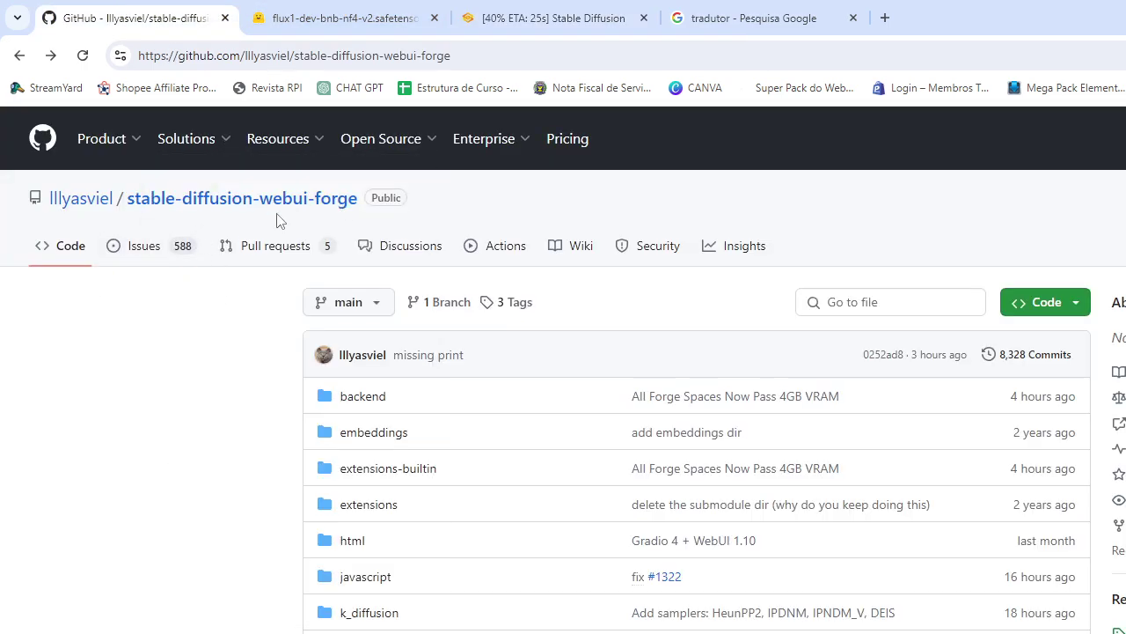
click(341, 16)
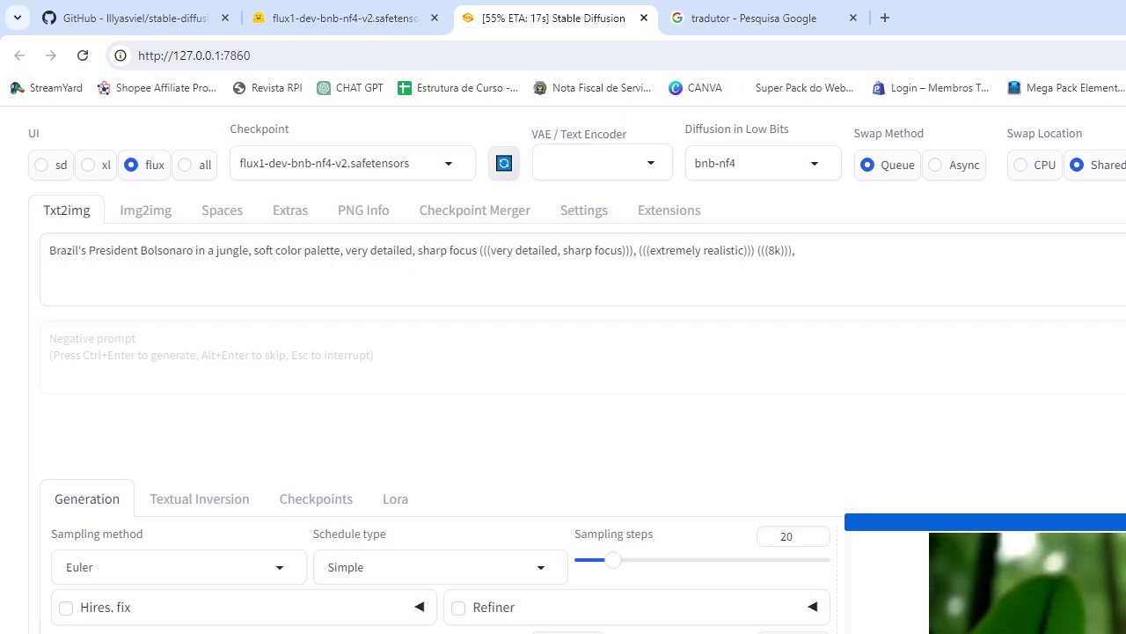
scroll(563, 370, down, 1)
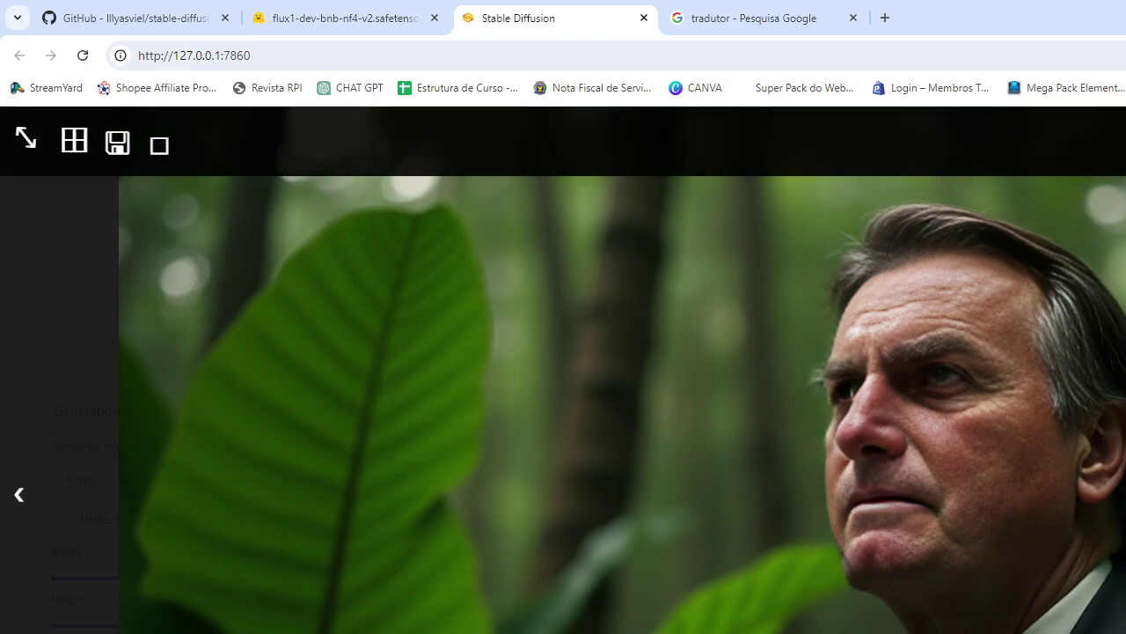
click(729, 424)
Append "close no rosto de frente, cara de raiva...." to the Portuguese prompt in the Google translator tab.
click(730, 16)
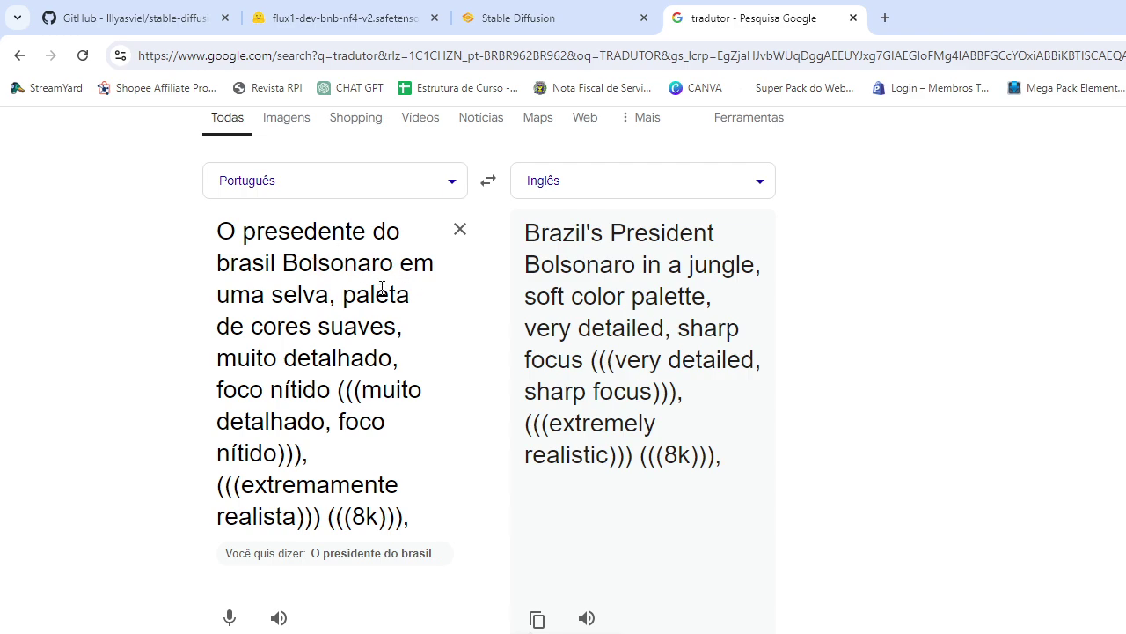
click(398, 264)
key(ctrl+a)
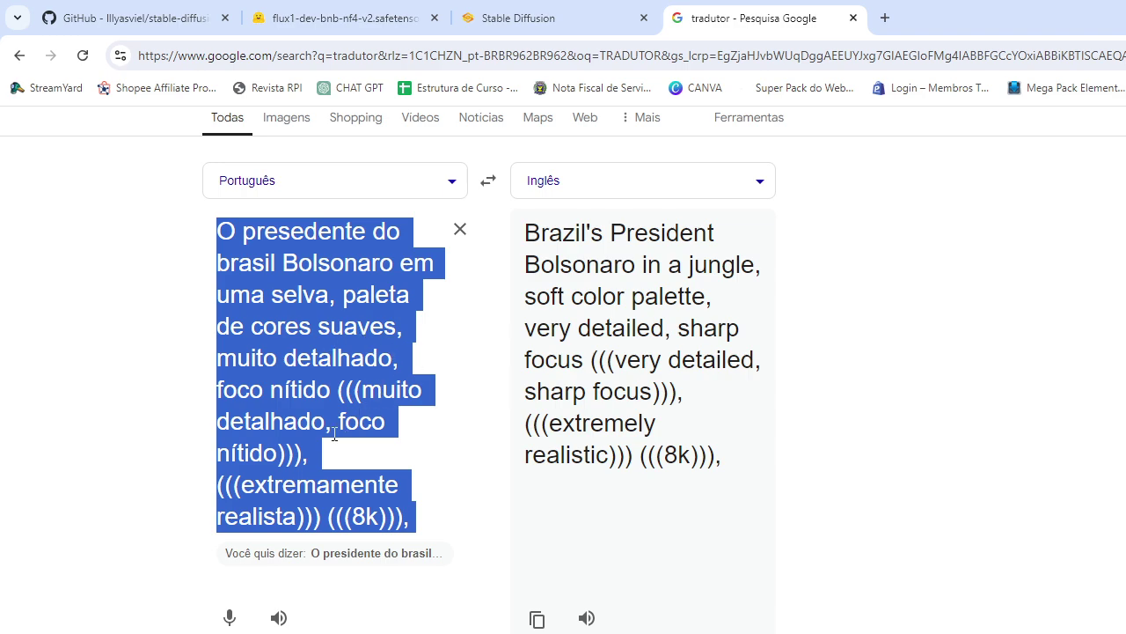
click(428, 518)
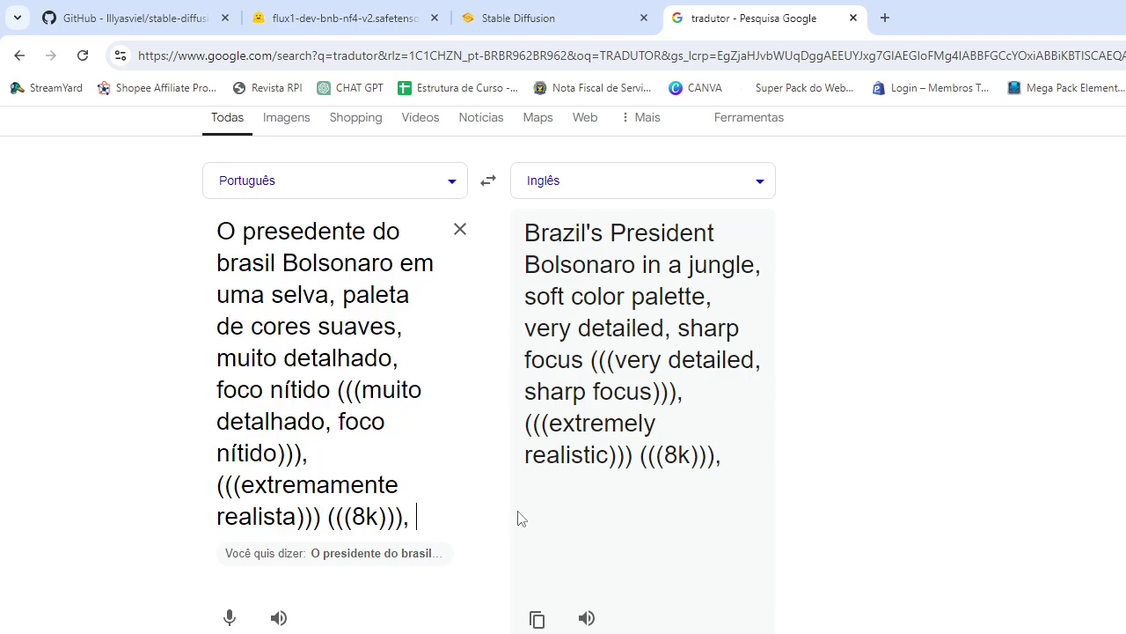
text(clo)
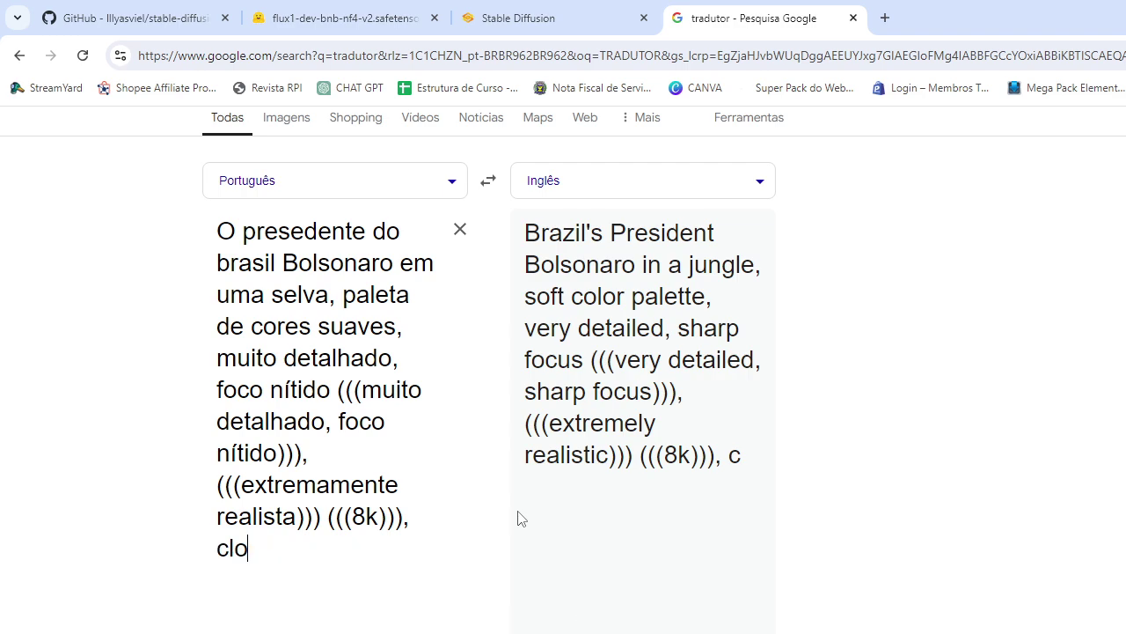
text(se no ro)
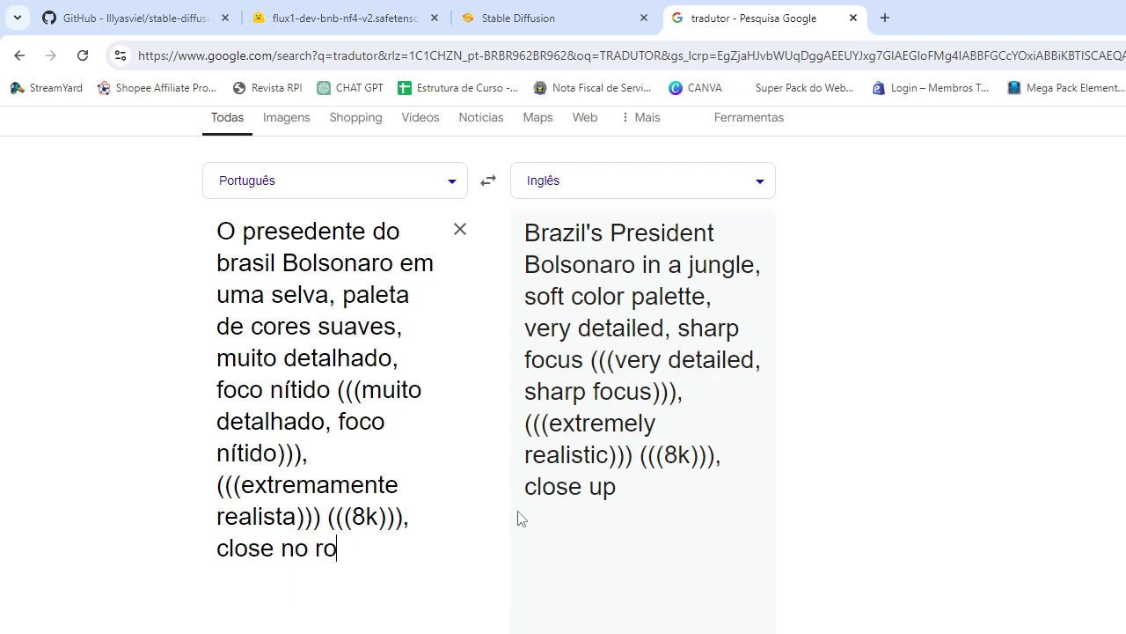
text(sto de fre)
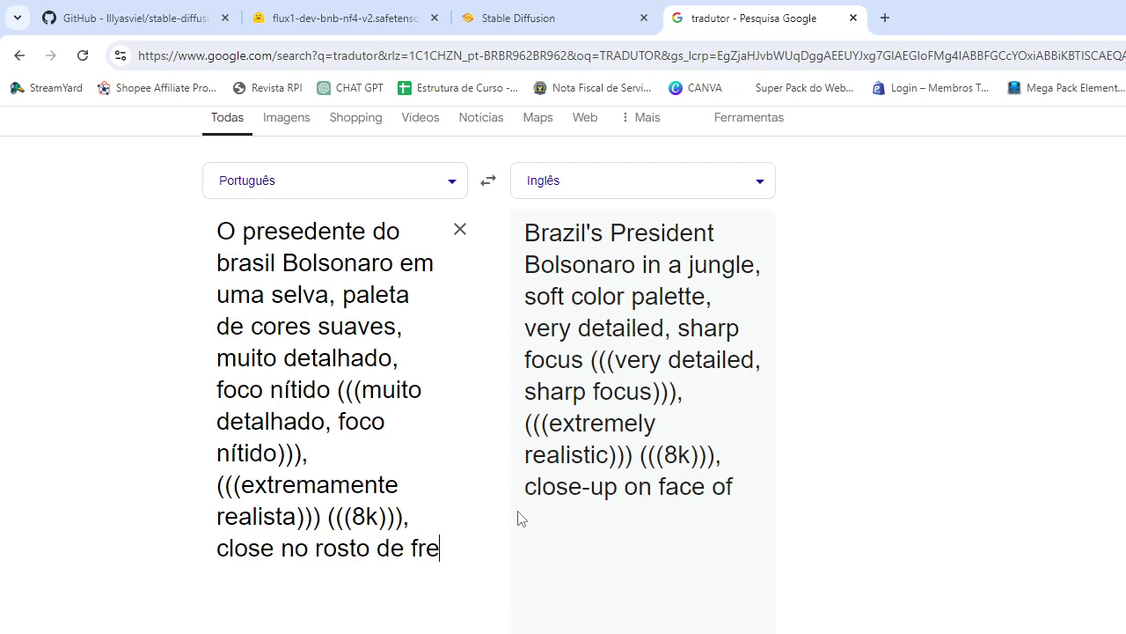
text(nte,)
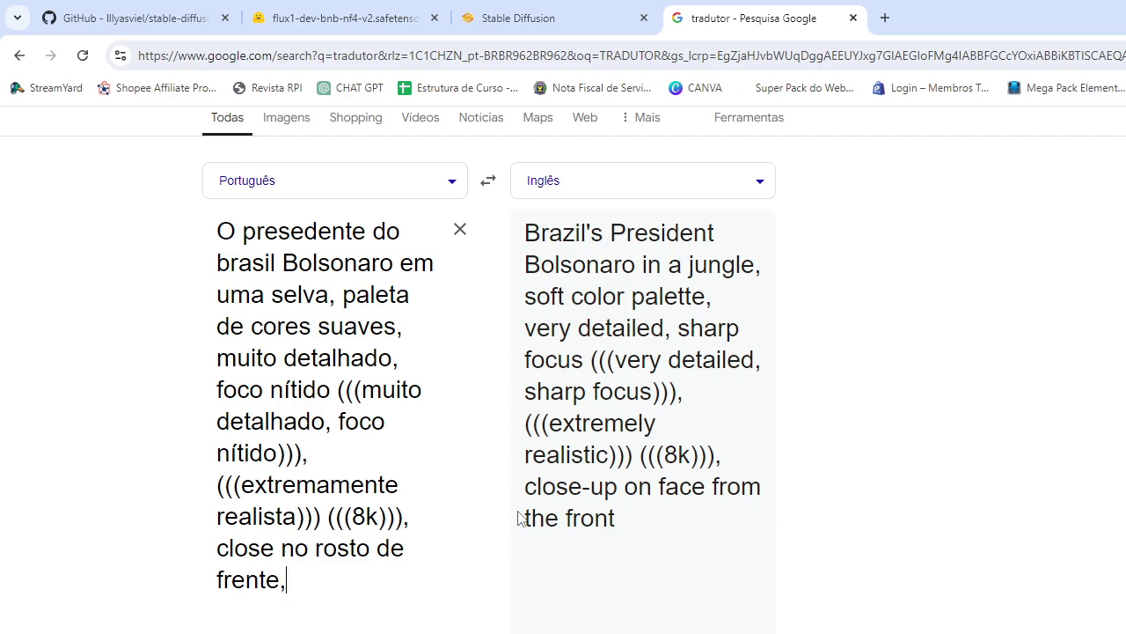
text( cara de raiva)
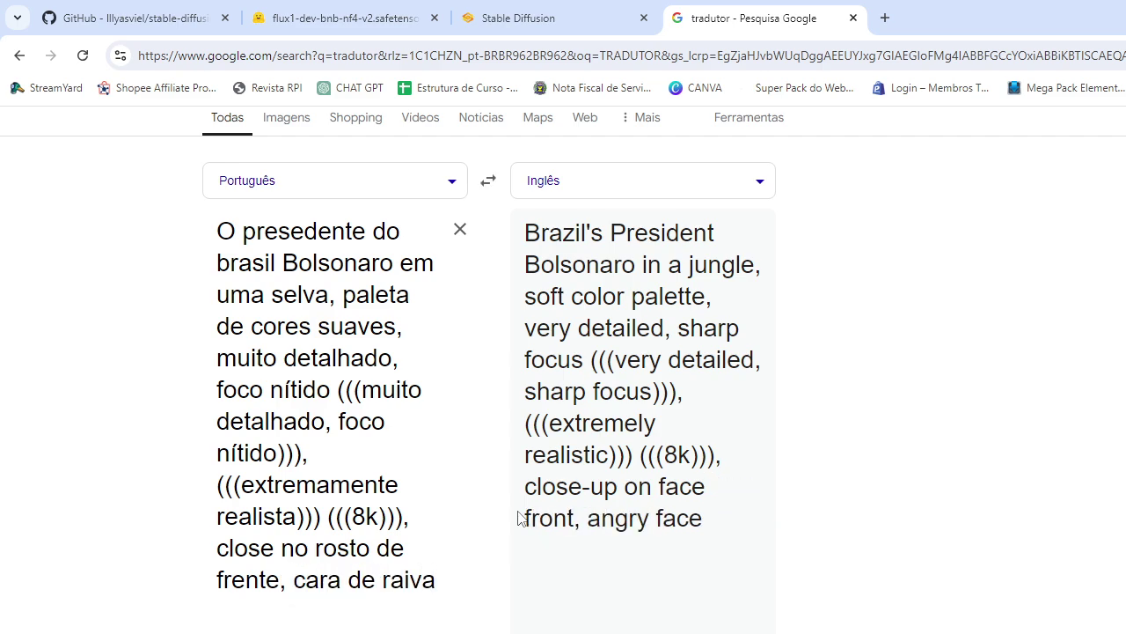
text(....)
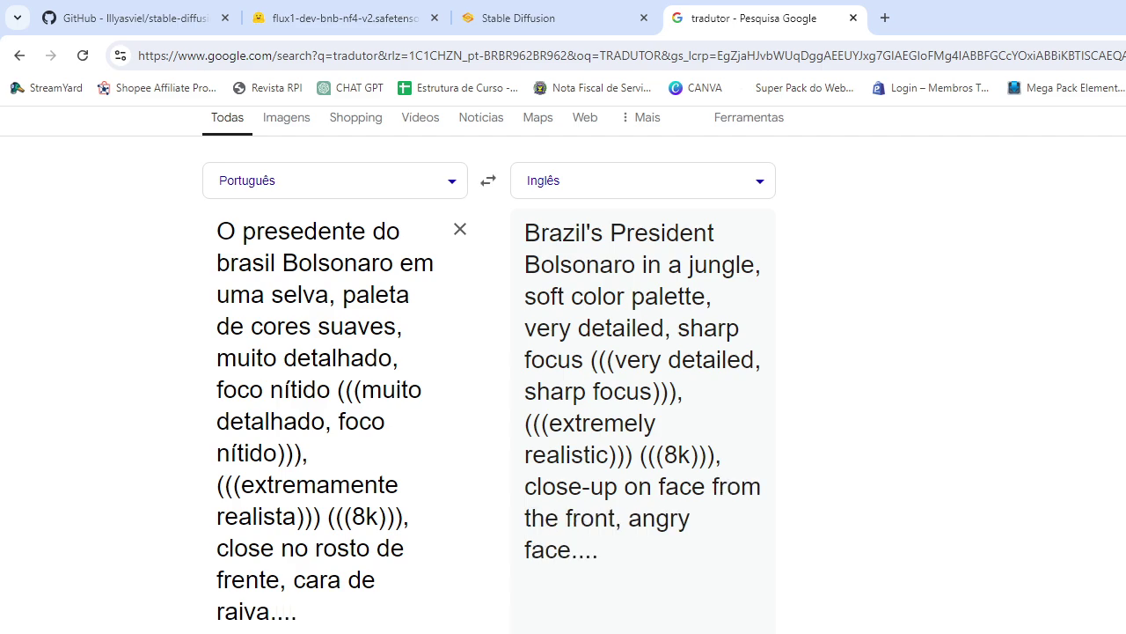
Replace the Stable Diffusion prompt with the new English translation ending in "close-up on face from the front, angry face...." and generate the image.
click(528, 18)
click(531, 191)
key(ctrl+a)
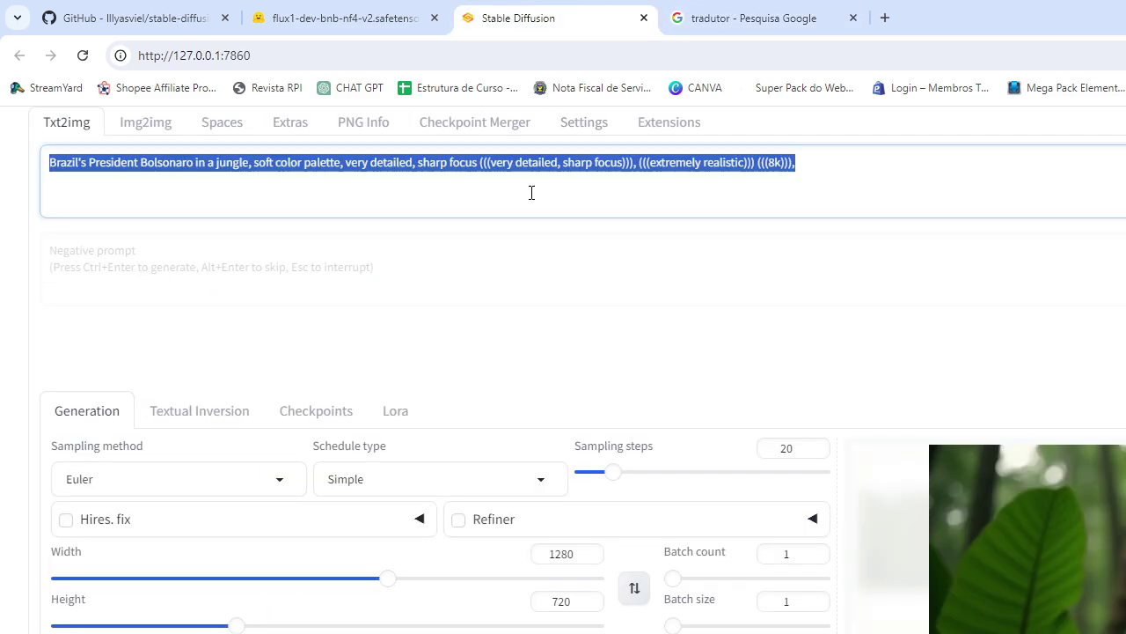
text(Brazil's President Bolsonaro in a jungle, soft color palette, very detailed, sharp focus (((very detailed, sharp focus))), (((extremely realistic))) (((8k))), close-up on face from the front, angry face....)
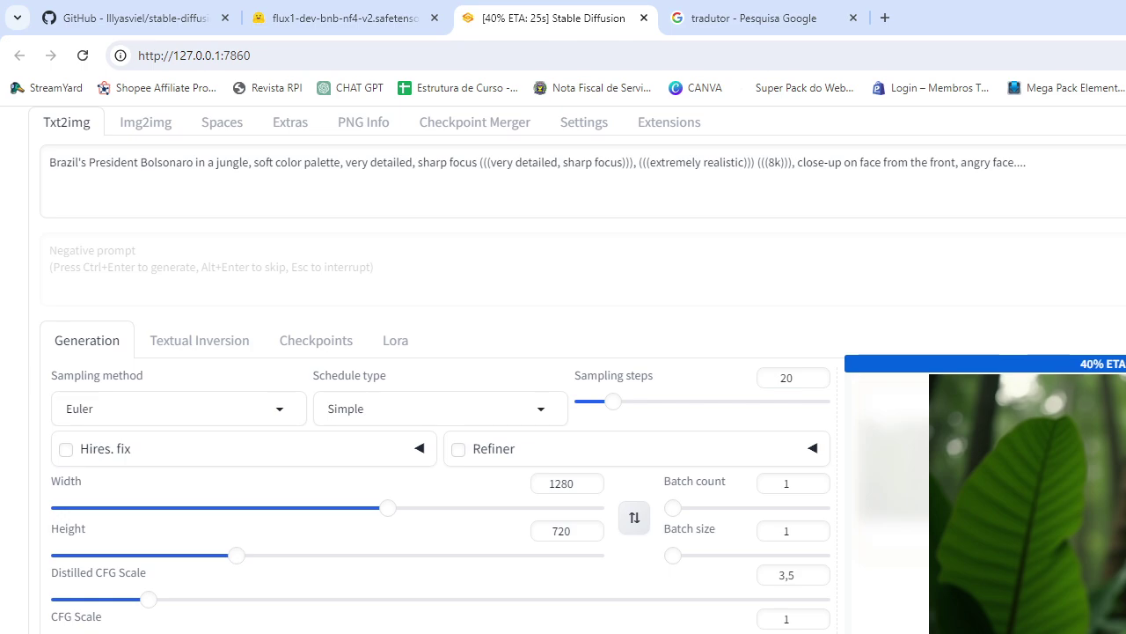
scroll(563, 370, down, 5)
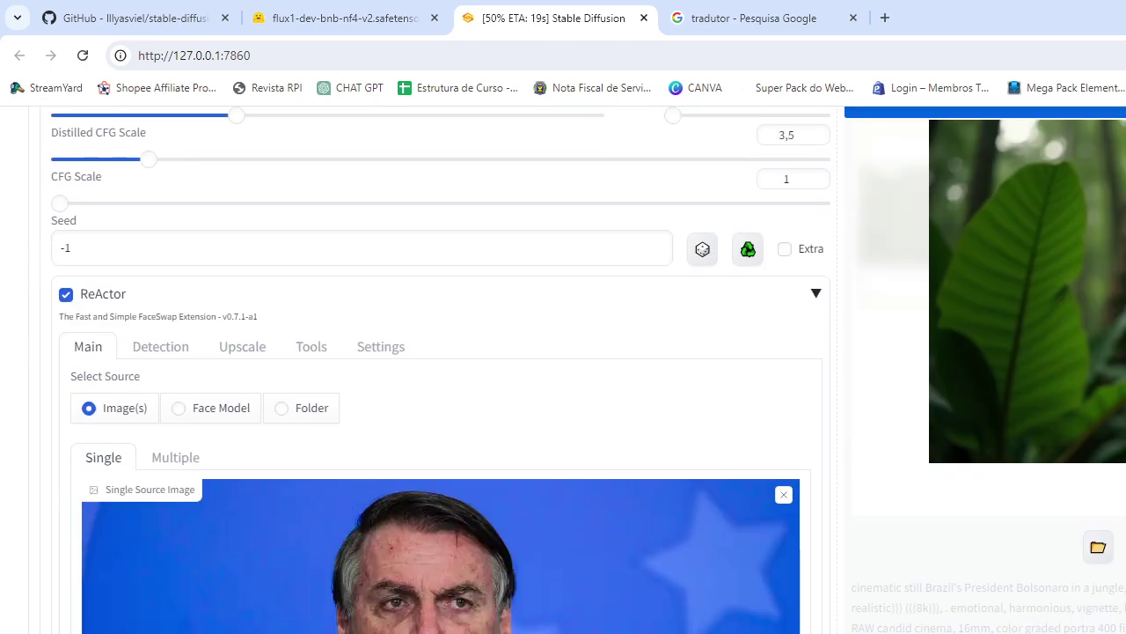
scroll(564, 370, up, 4)
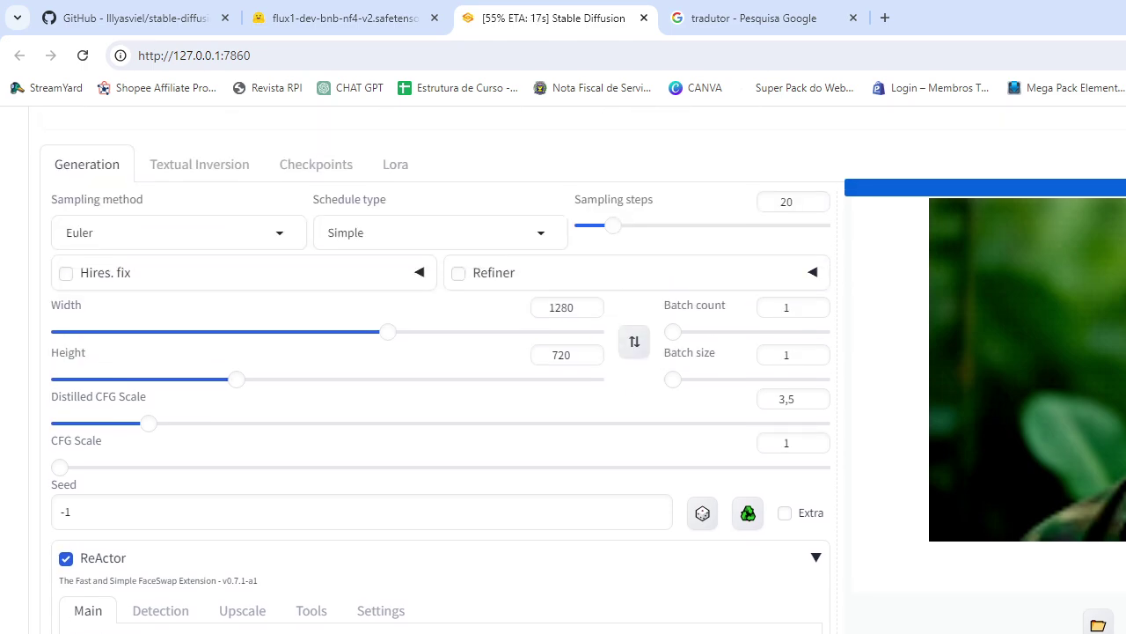
scroll(563, 369, down, 4)
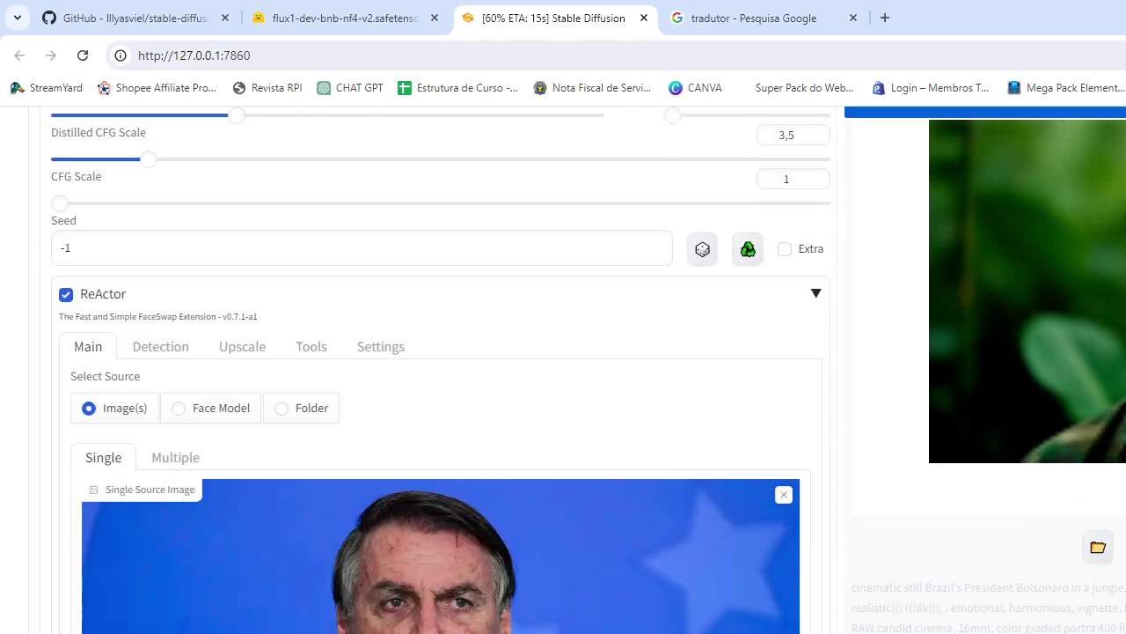
Review ReActor's main, detection, upscale and tools settings while the image generates.
scroll(564, 370, down, 4)
scroll(440, 369, down, 1)
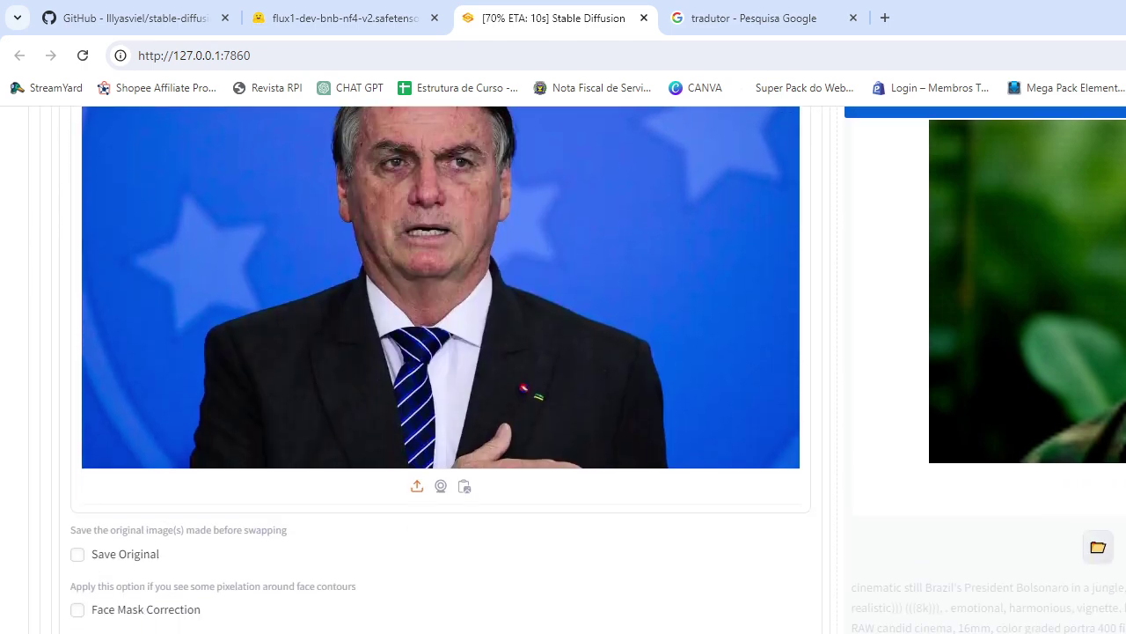
scroll(440, 369, up, 3)
scroll(440, 369, up, 1)
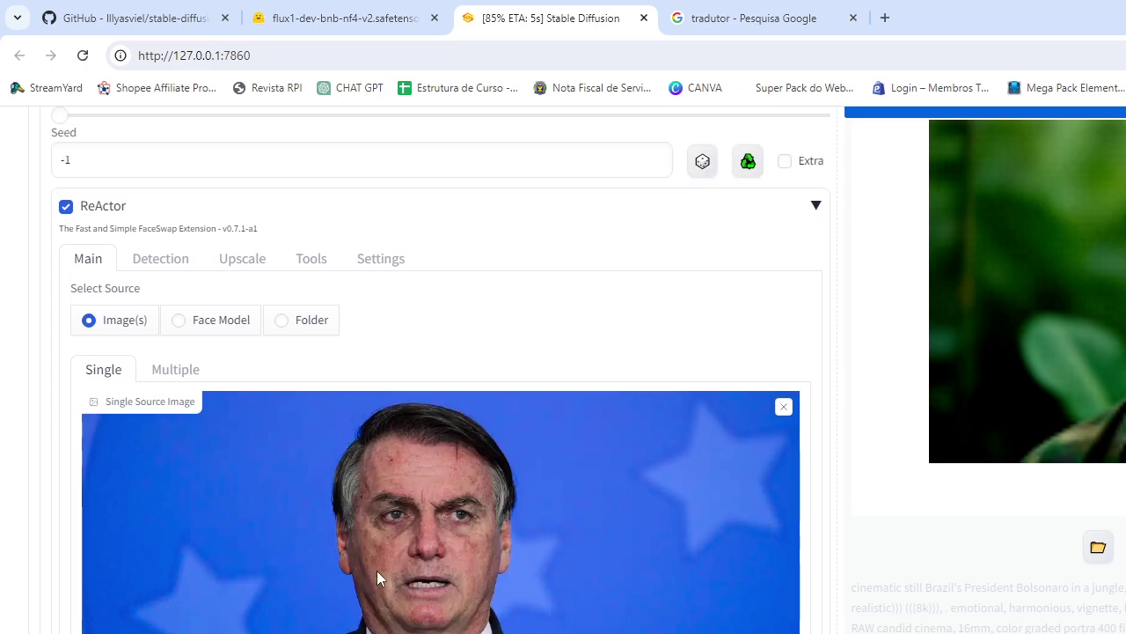
scroll(327, 370, up, 1)
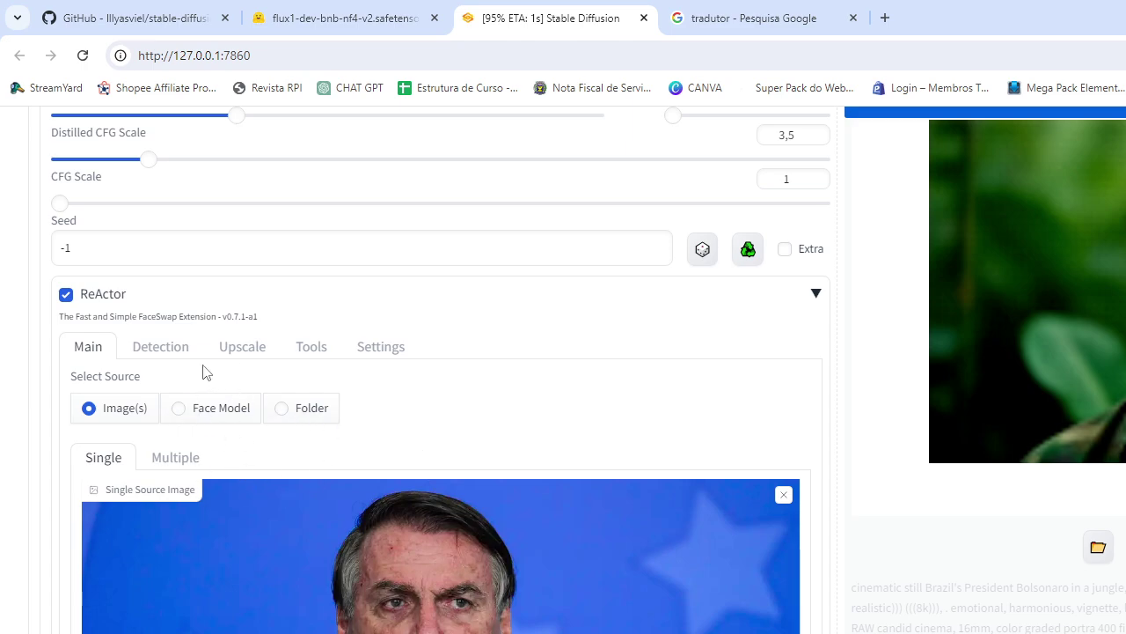
click(179, 356)
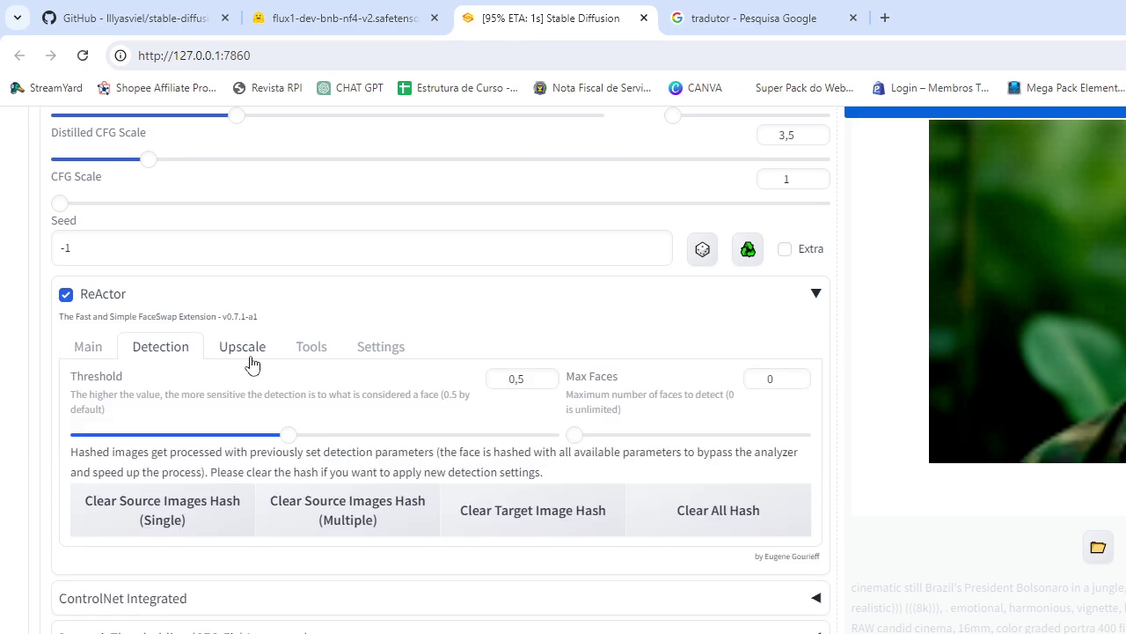
click(249, 356)
click(291, 359)
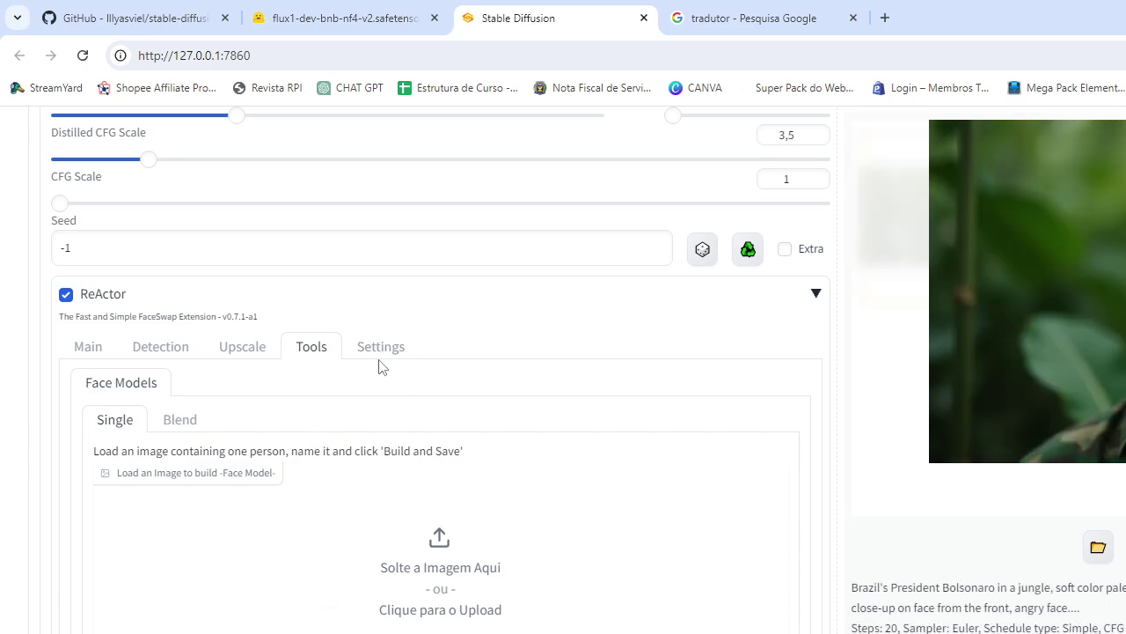
click(93, 347)
Inspect the generated angry-face Bolsonaro image enlarged, then return to the generation settings.
scroll(440, 352, up, 3)
click(1021, 290)
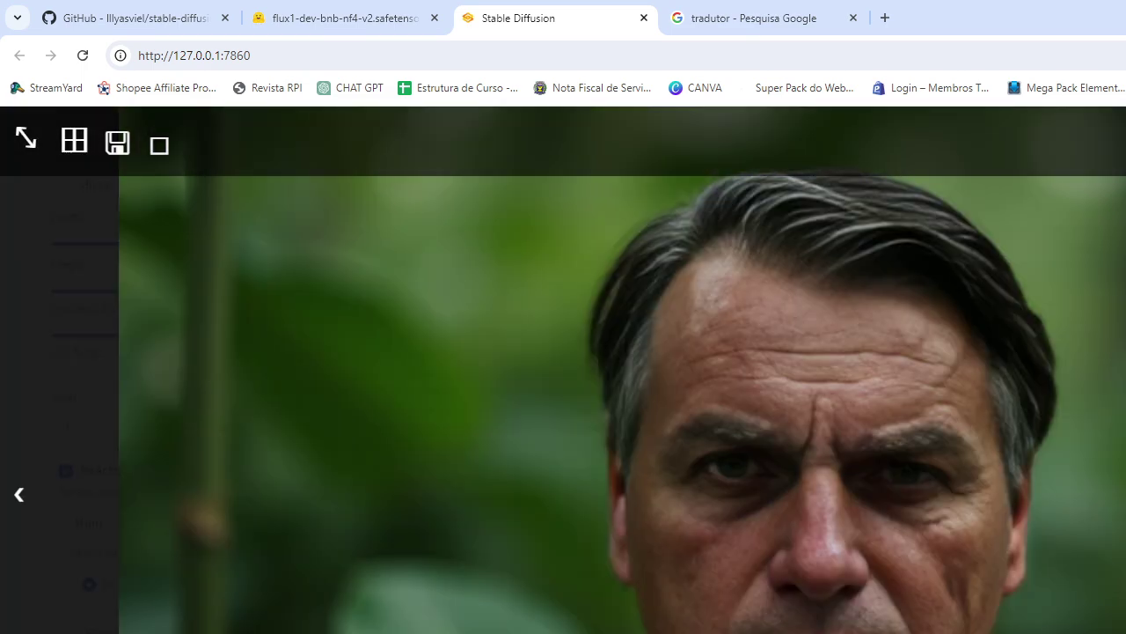
key(Escape)
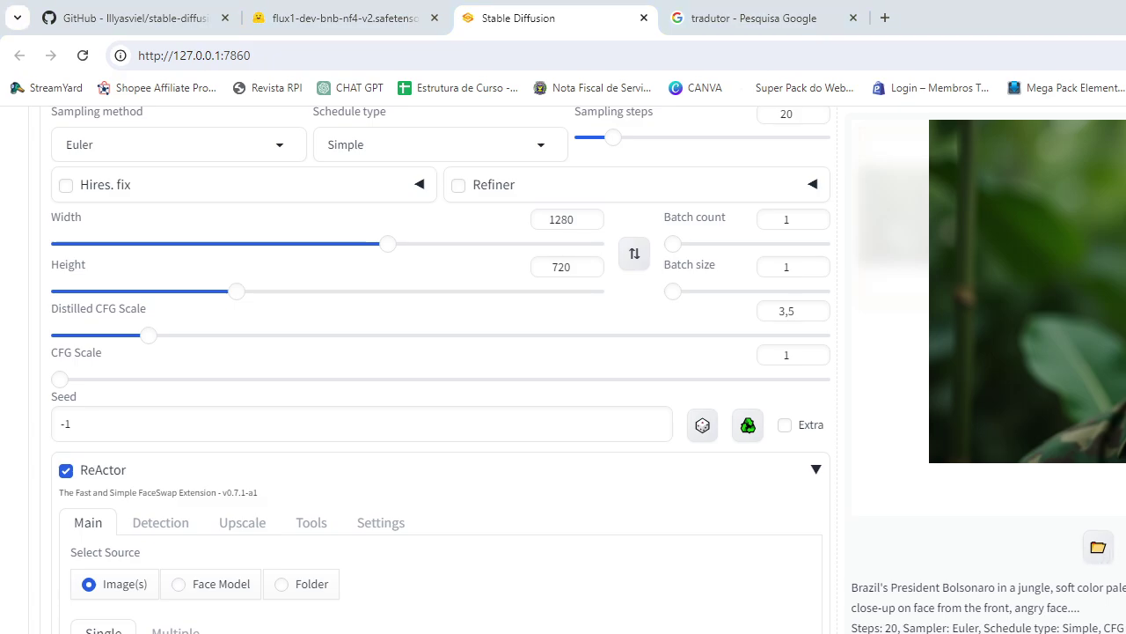
Open 00049-62952044.png from the 2024-08-20 output folder, examine the face close up, and return to Stable Diffusion.
double_click(413, 188)
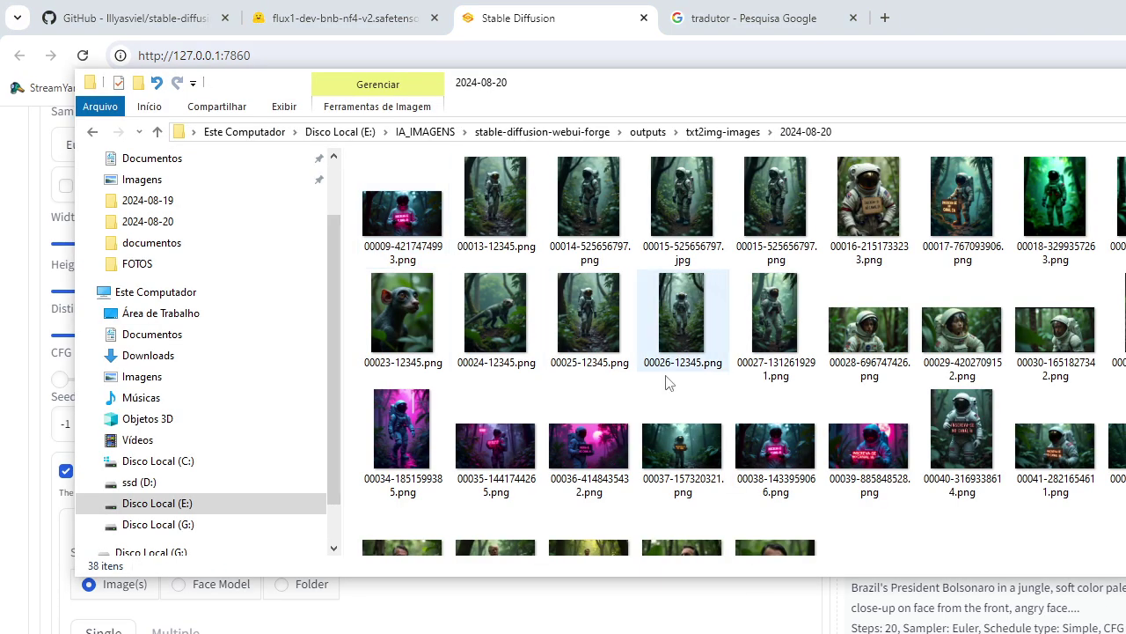
scroll(816, 481, down, 2)
double_click(796, 480)
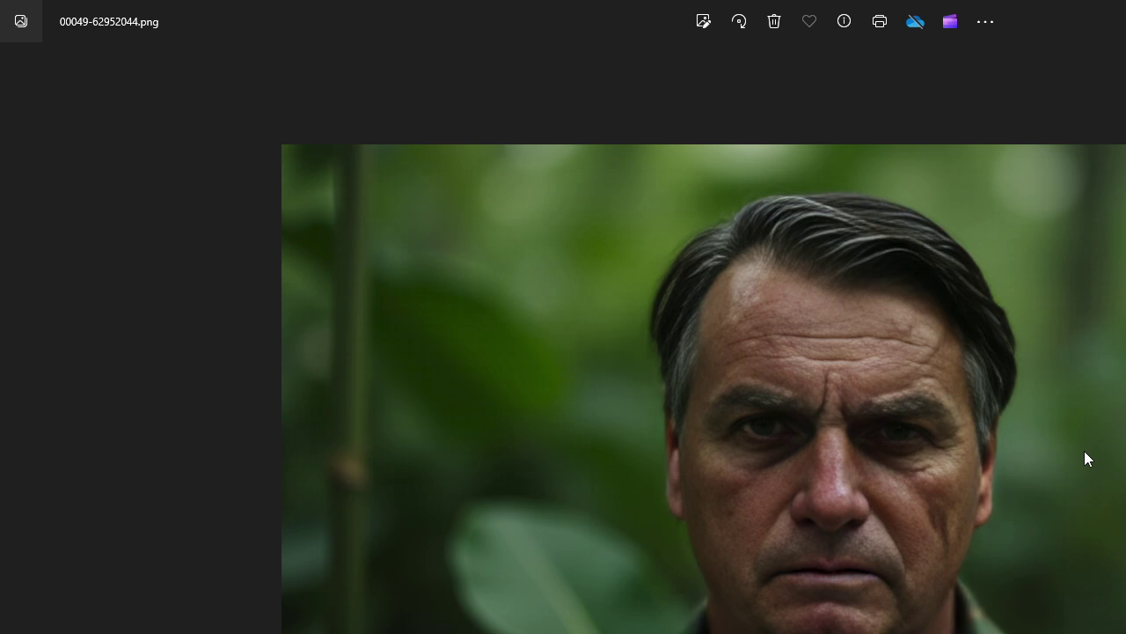
scroll(817, 420, up, 4)
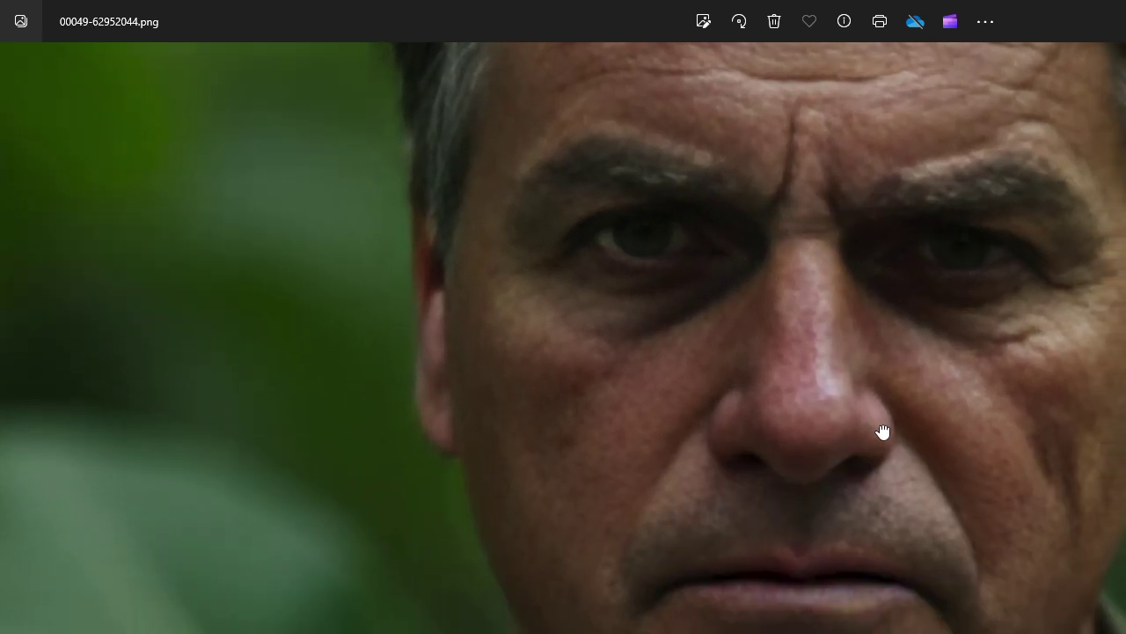
drag(883, 431, 874, 632)
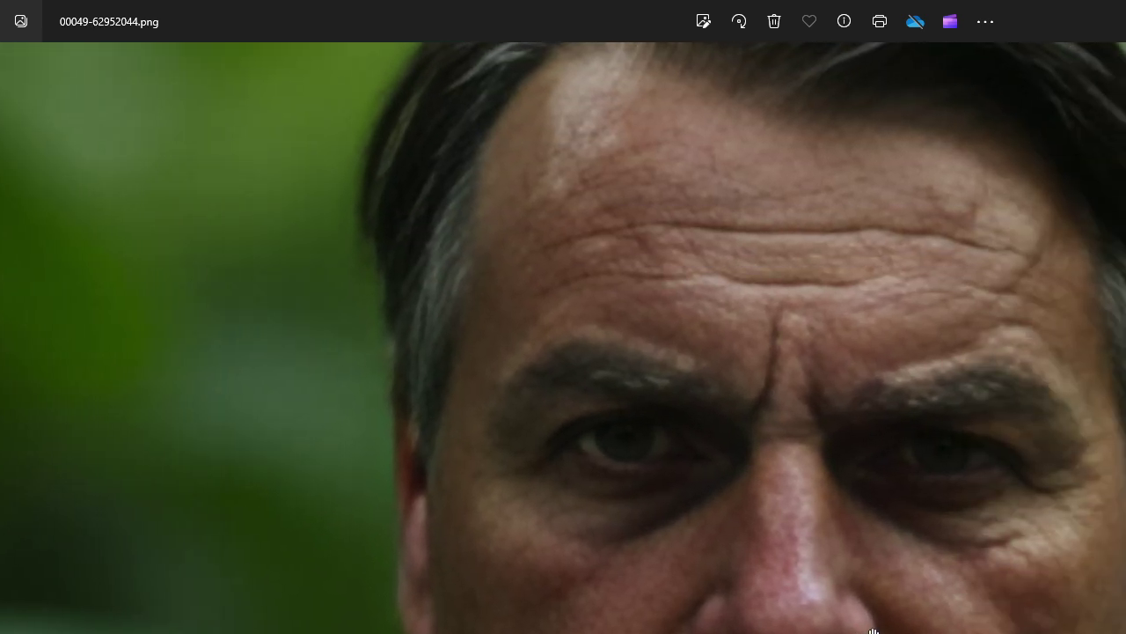
key(alt+F4)
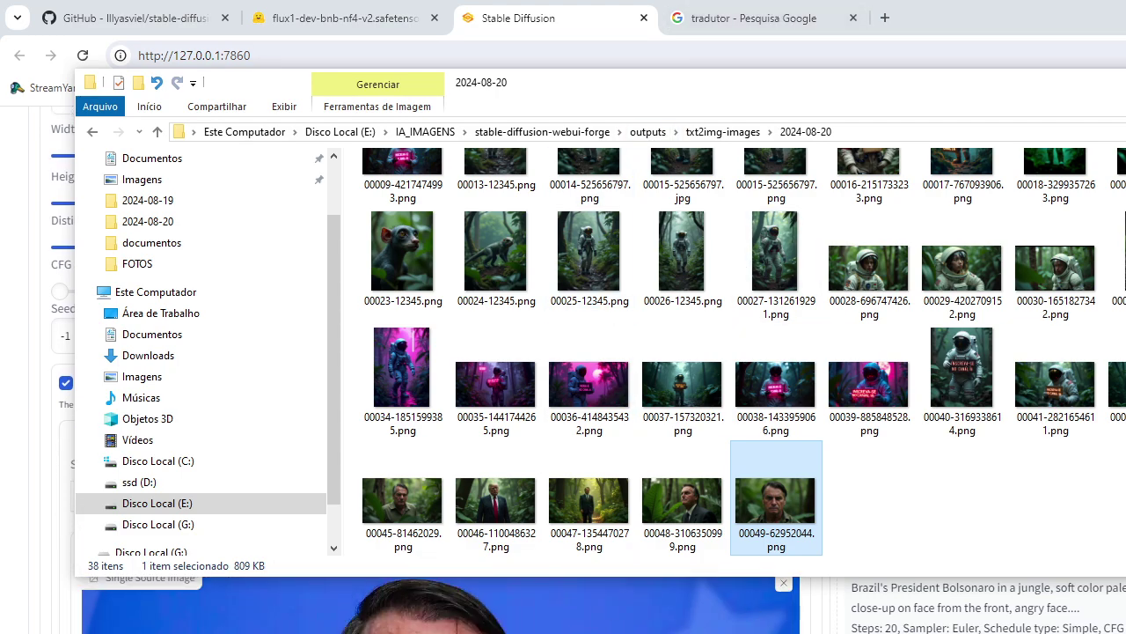
key(alt+Tab)
Replace ReActor's single source image with presidente-luiz-inacio-lula-da-silva-pt_1_72634.jpg from the Downloads folder.
scroll(563, 370, up, 1)
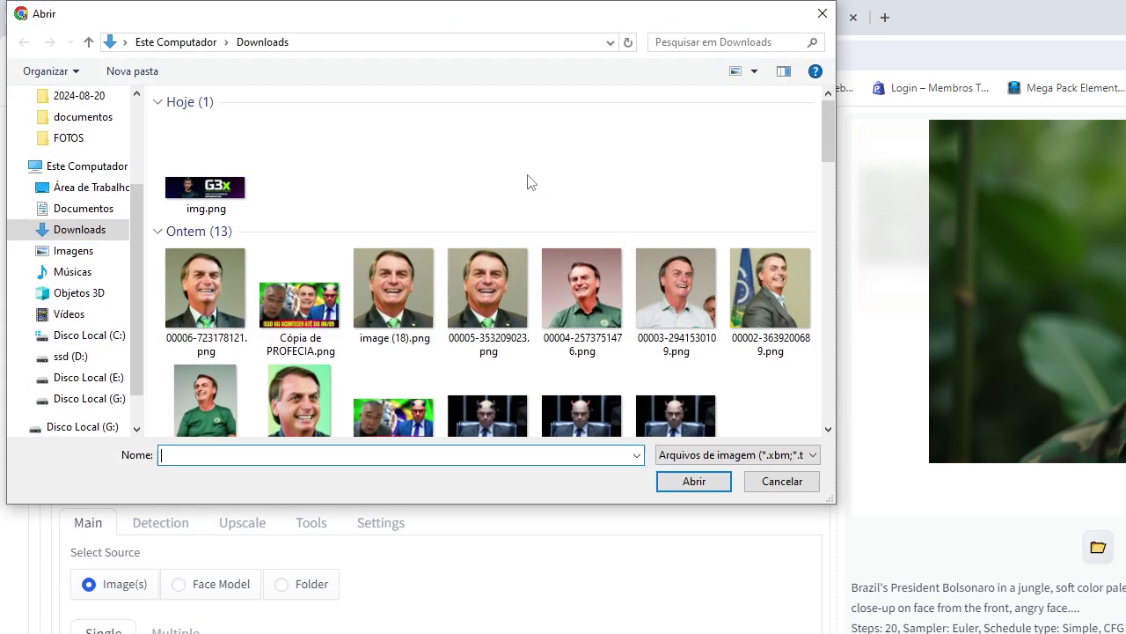
scroll(472, 309, down, 5)
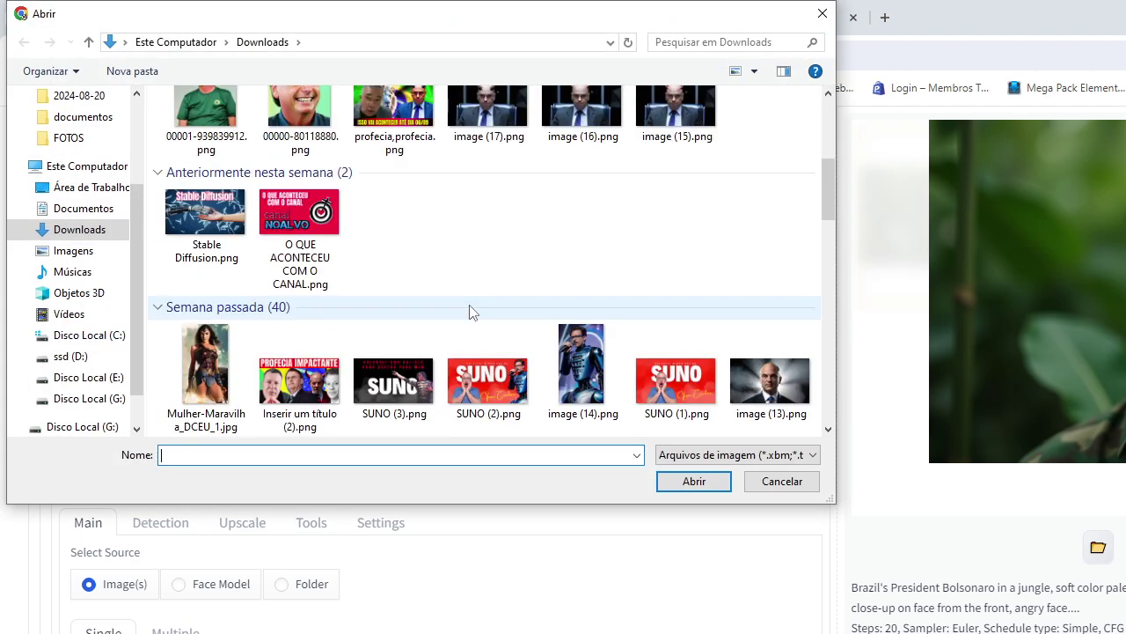
scroll(472, 309, down, 3)
scroll(472, 308, down, 5)
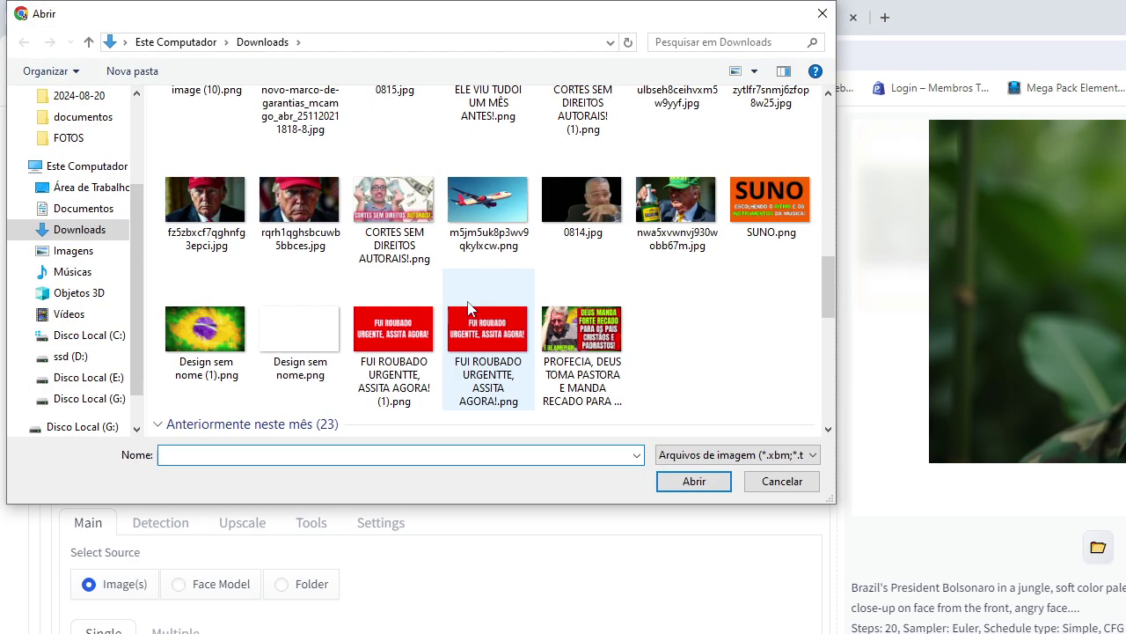
scroll(468, 308, down, 3)
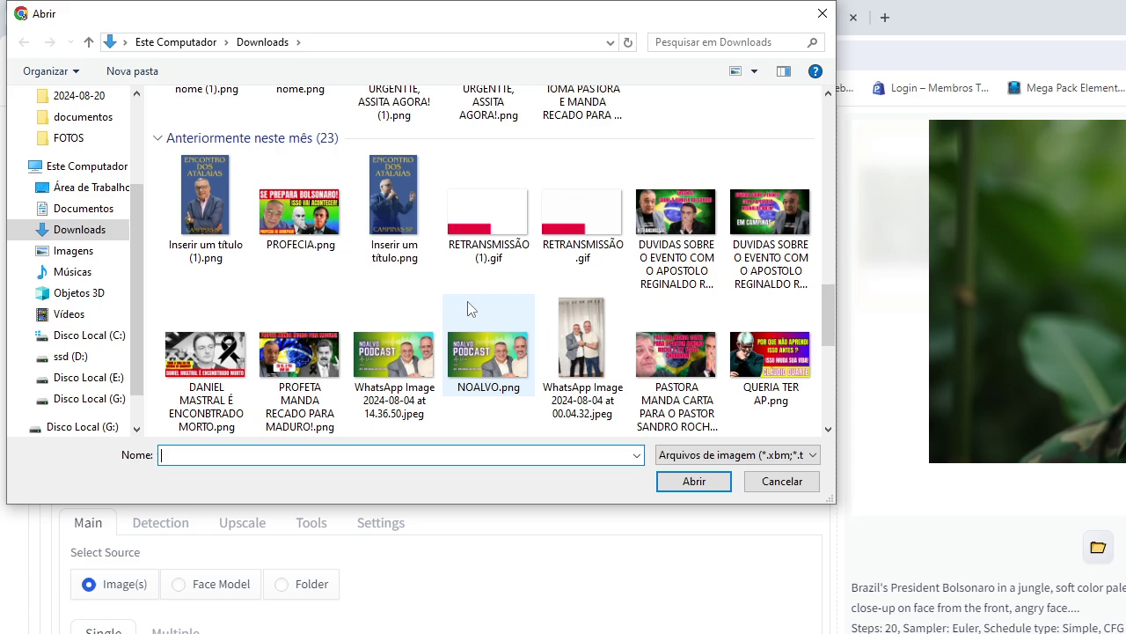
scroll(468, 308, down, 3)
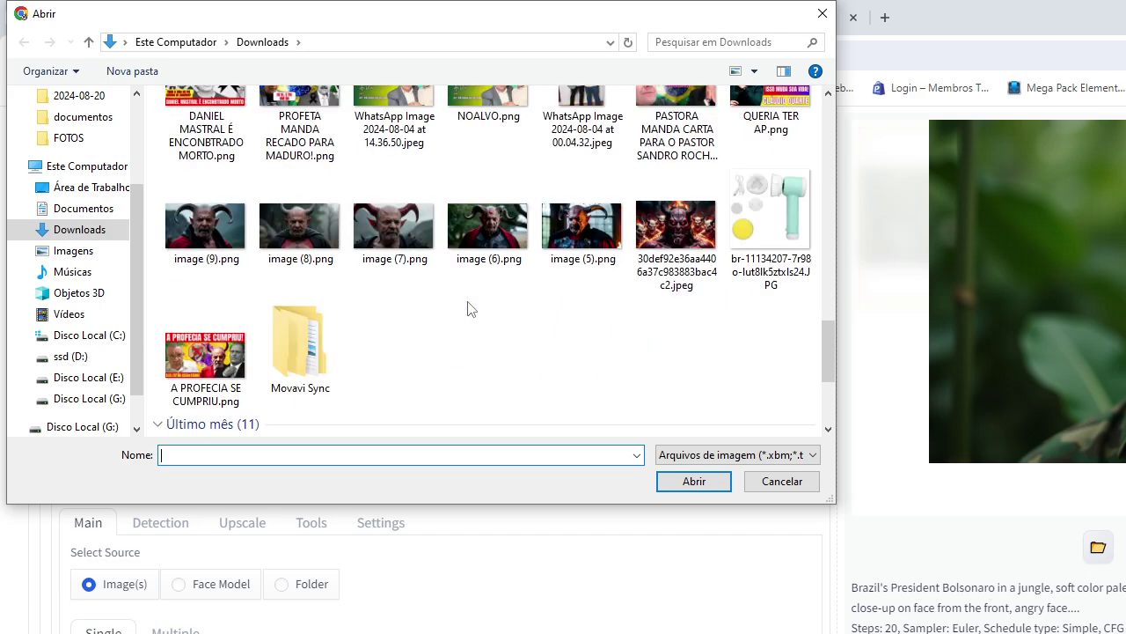
scroll(468, 308, down, 3)
click(391, 327)
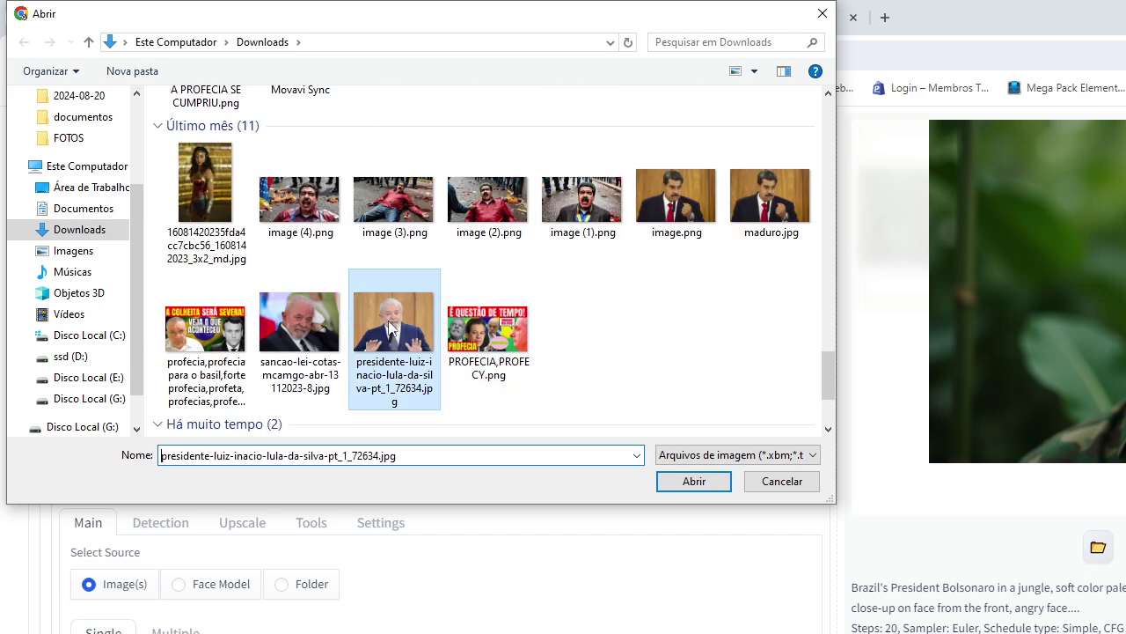
double_click(392, 327)
Replace "Bolsonaro" with "Lula" in the jungle prompt and generate the image.
scroll(528, 340, up, 5)
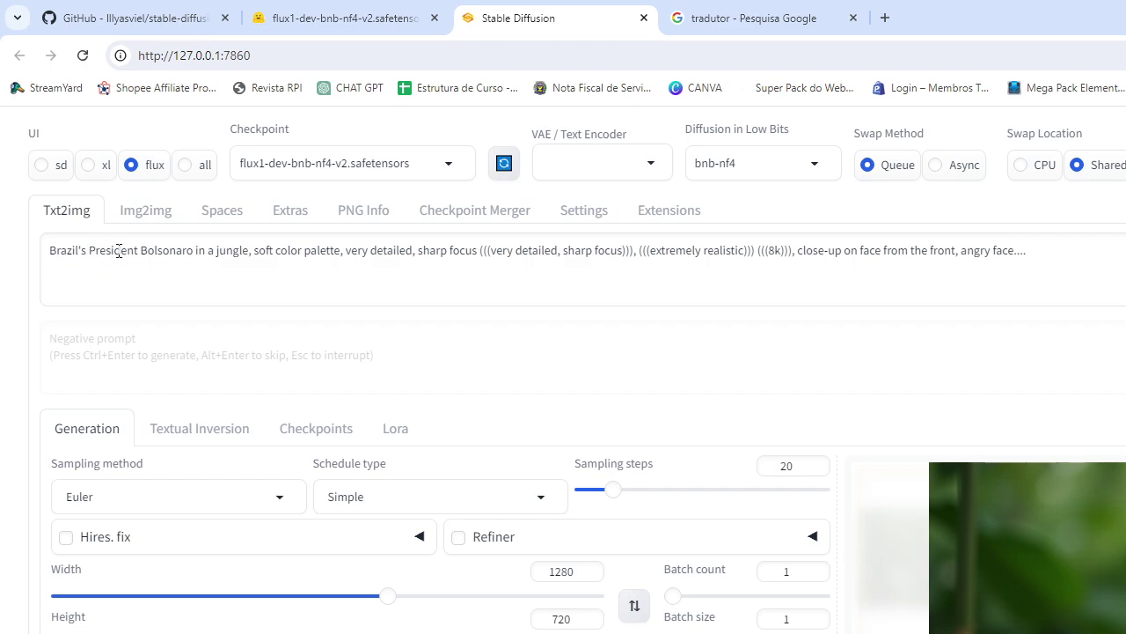
drag(140, 251, 193, 248)
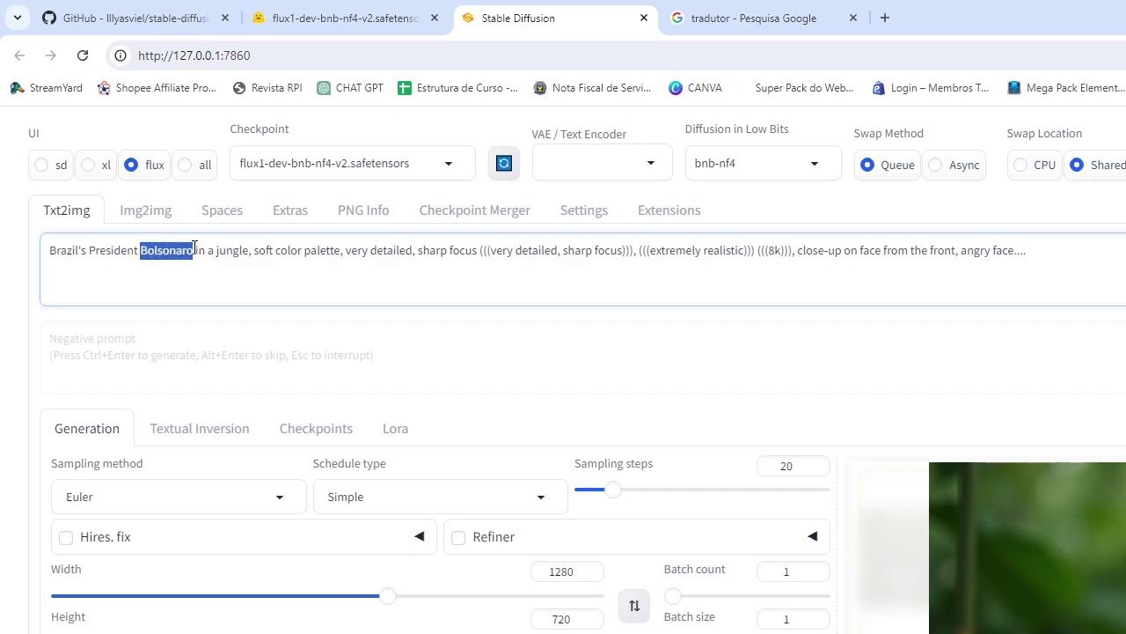
text(Lula)
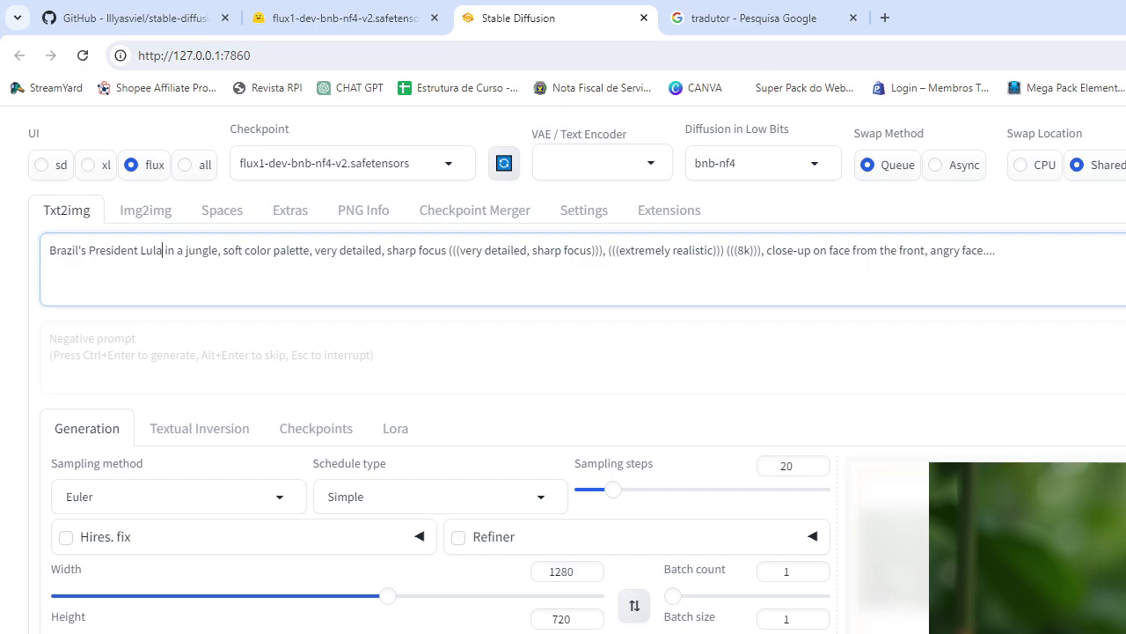
key(ctrl+Return)
Check the new ReActor source image, the translator's prompt text and the face restoration options while the image generates.
scroll(636, 482, down, 5)
scroll(635, 481, down, 5)
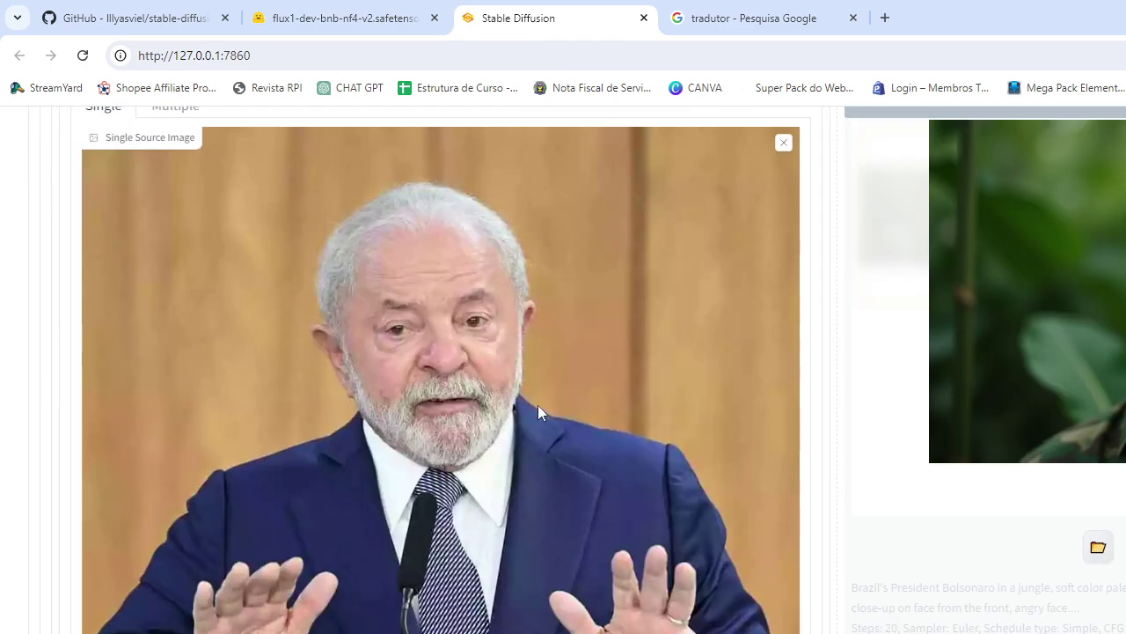
scroll(875, 475, up, 7)
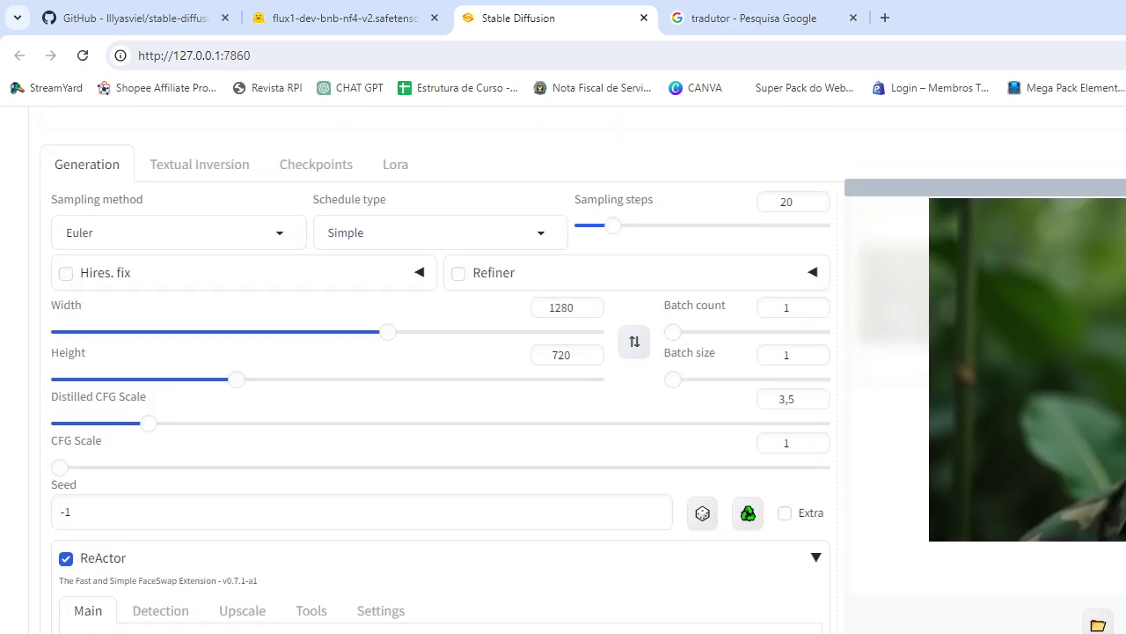
scroll(441, 369, down, 3)
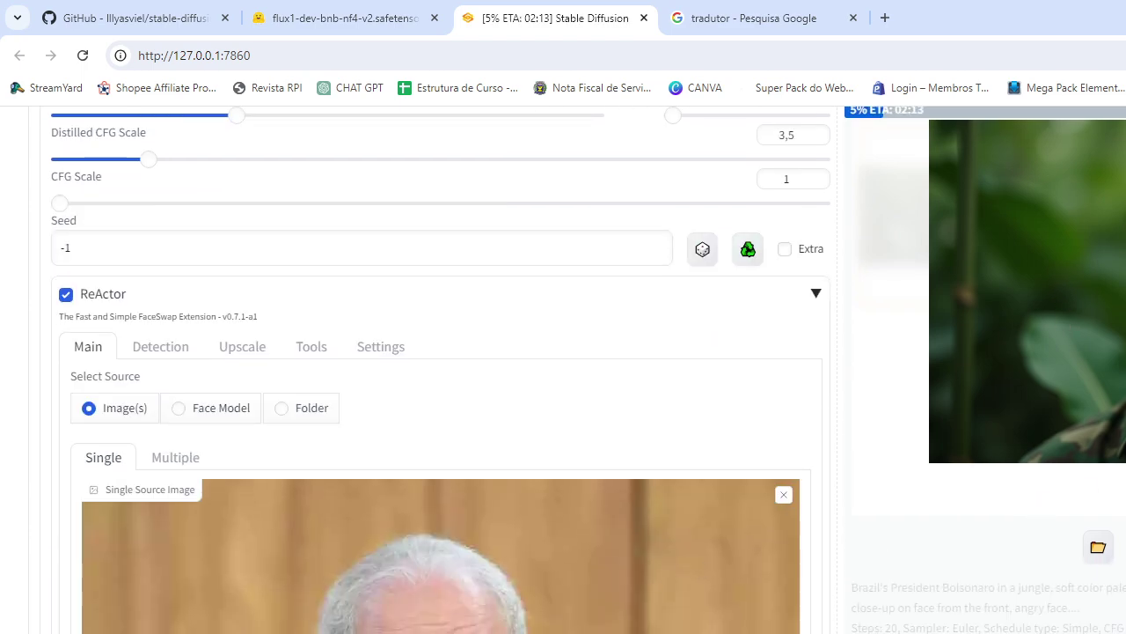
scroll(640, 416, up, 7)
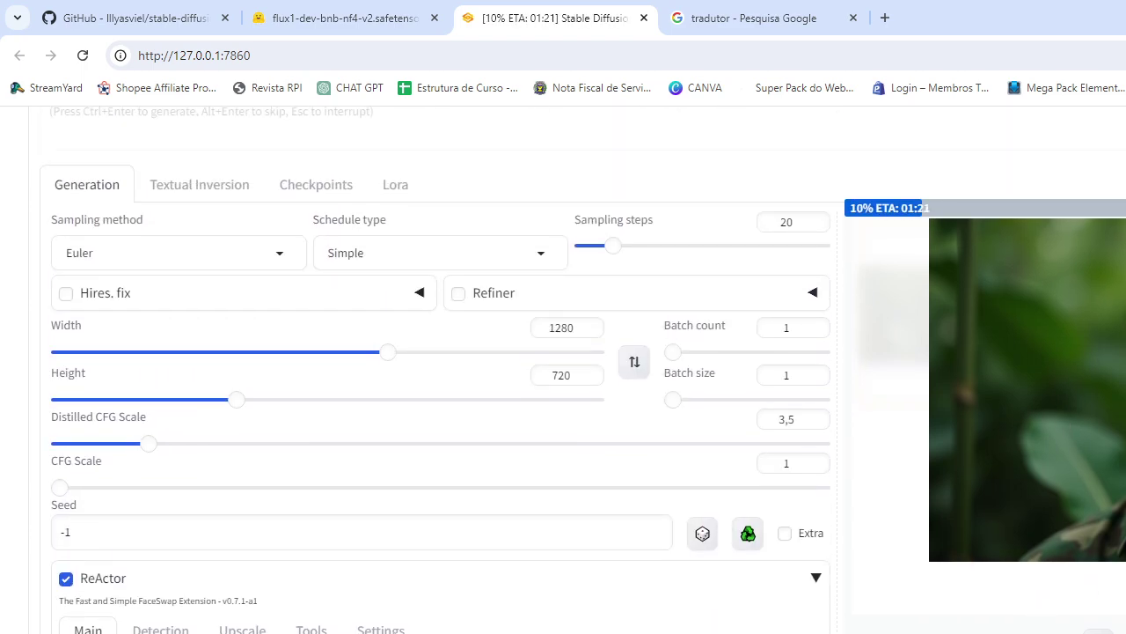
click(759, 17)
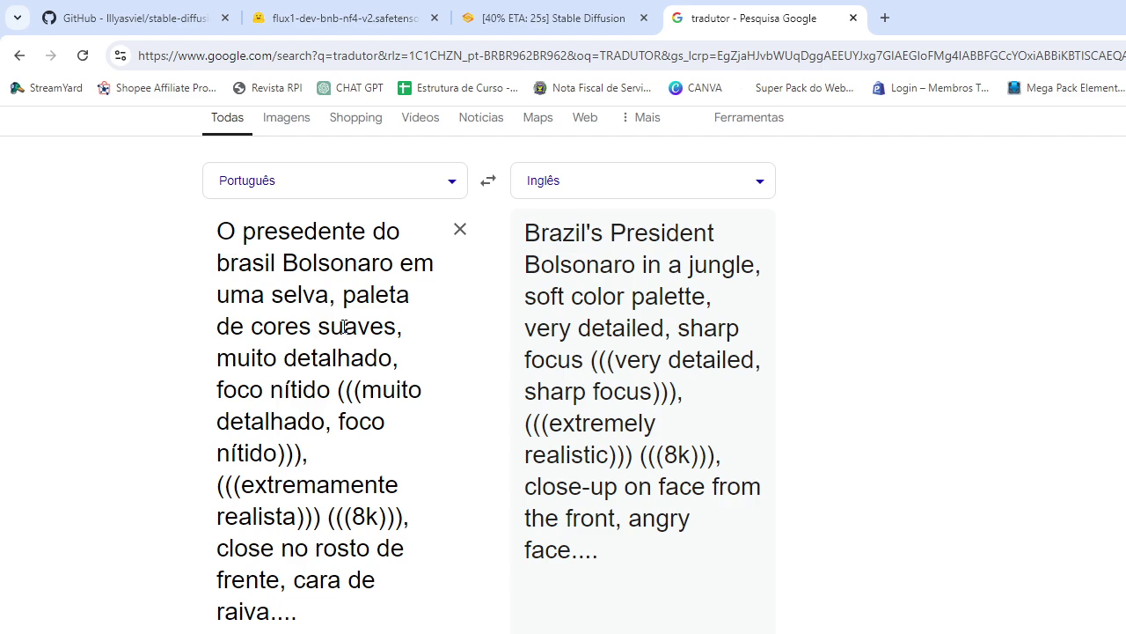
click(480, 18)
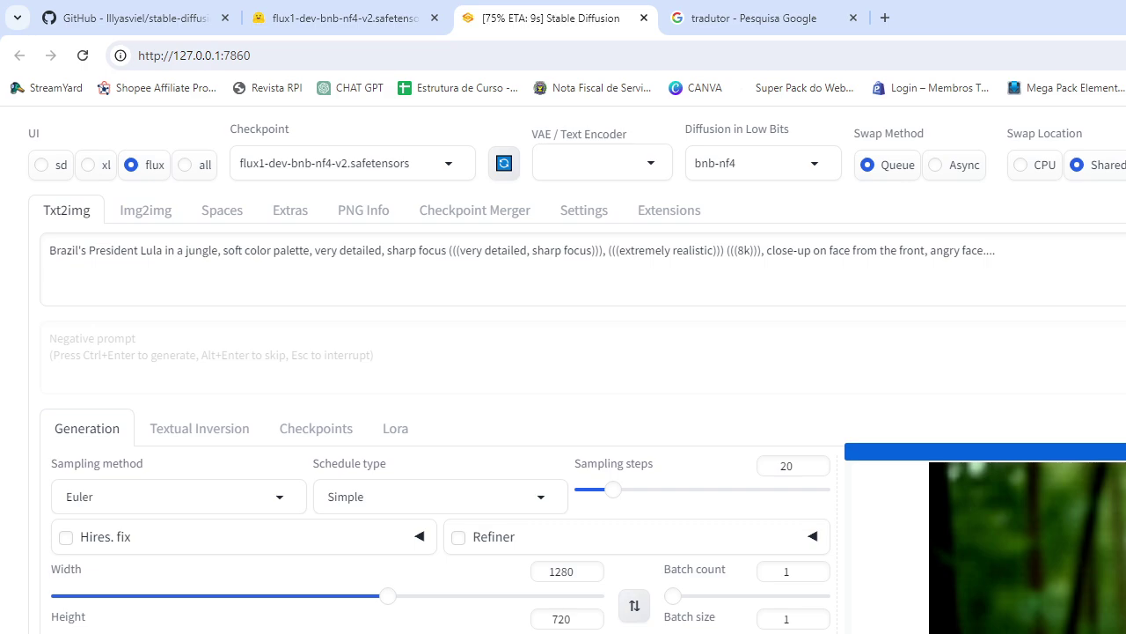
scroll(564, 369, down, 2)
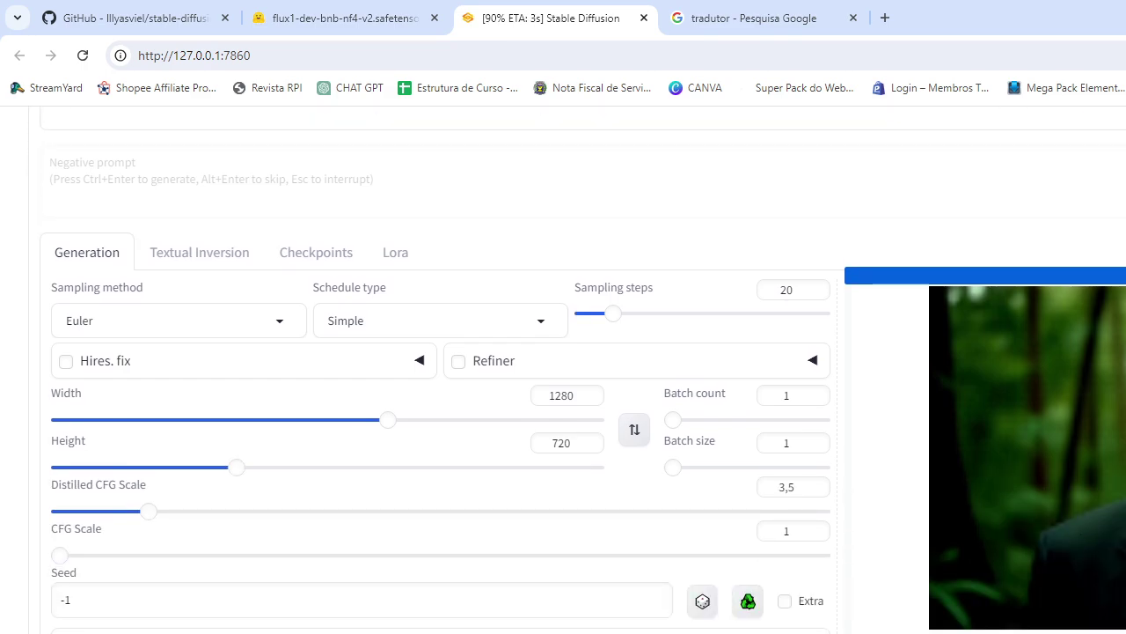
scroll(625, 604, down, 4)
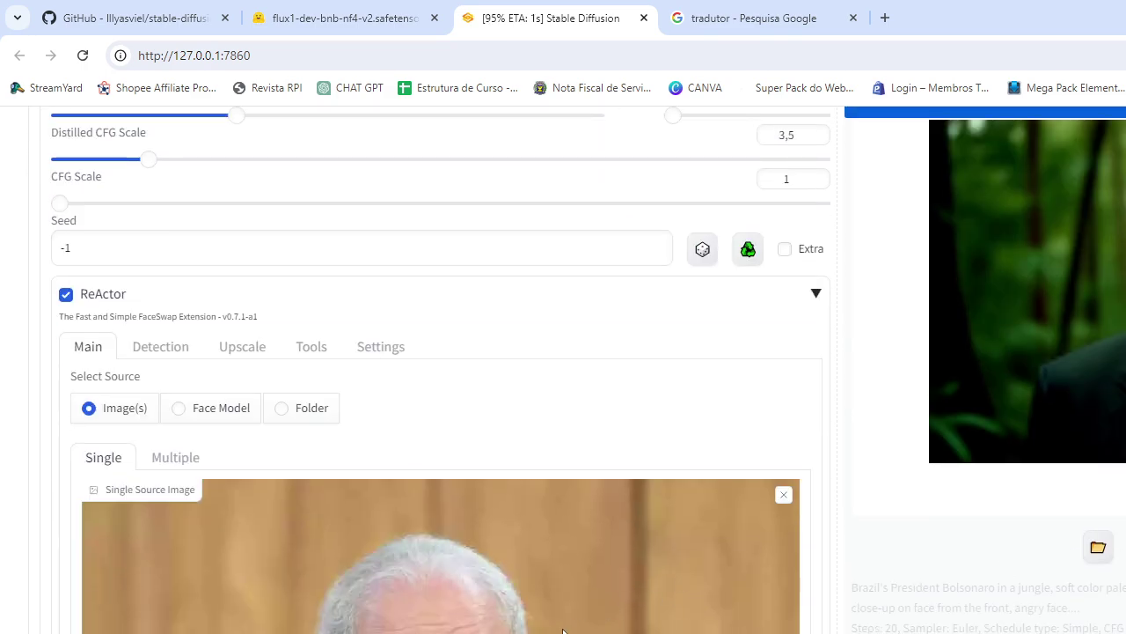
scroll(647, 621, down, 8)
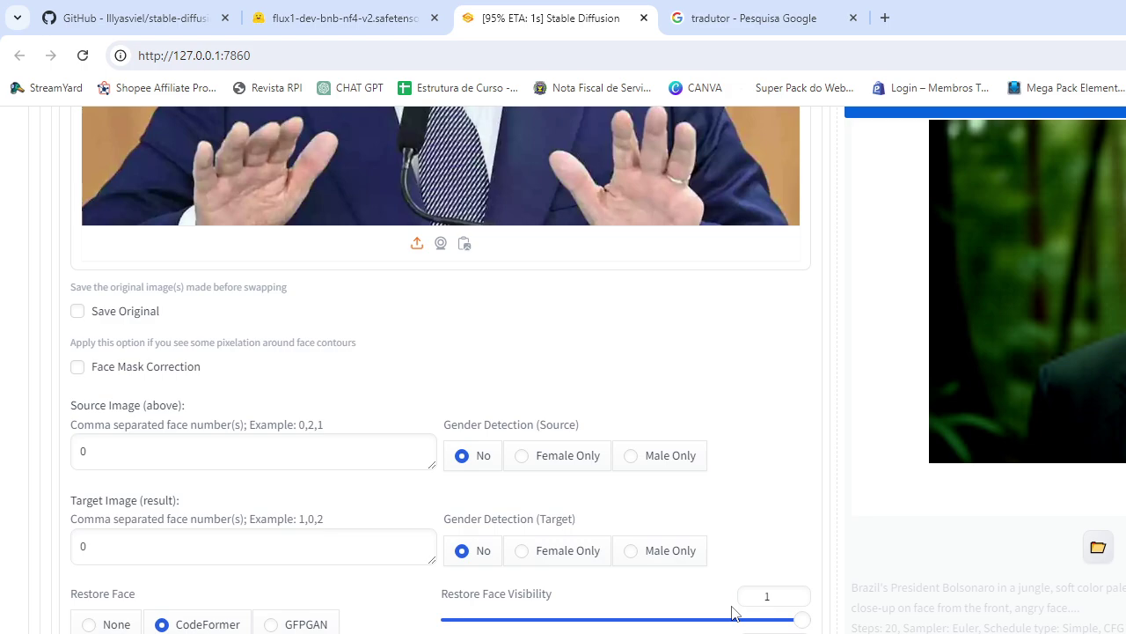
Inspect the generated Lula jungle image enlarged, then return to the prompt and model settings.
scroll(731, 611, up, 15)
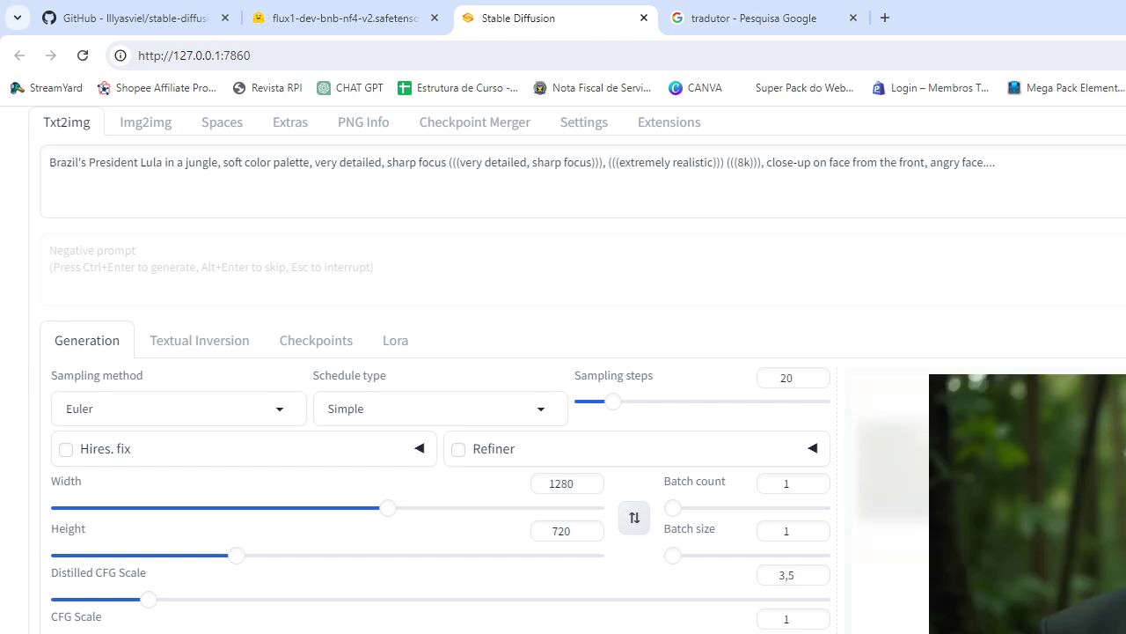
click(1043, 497)
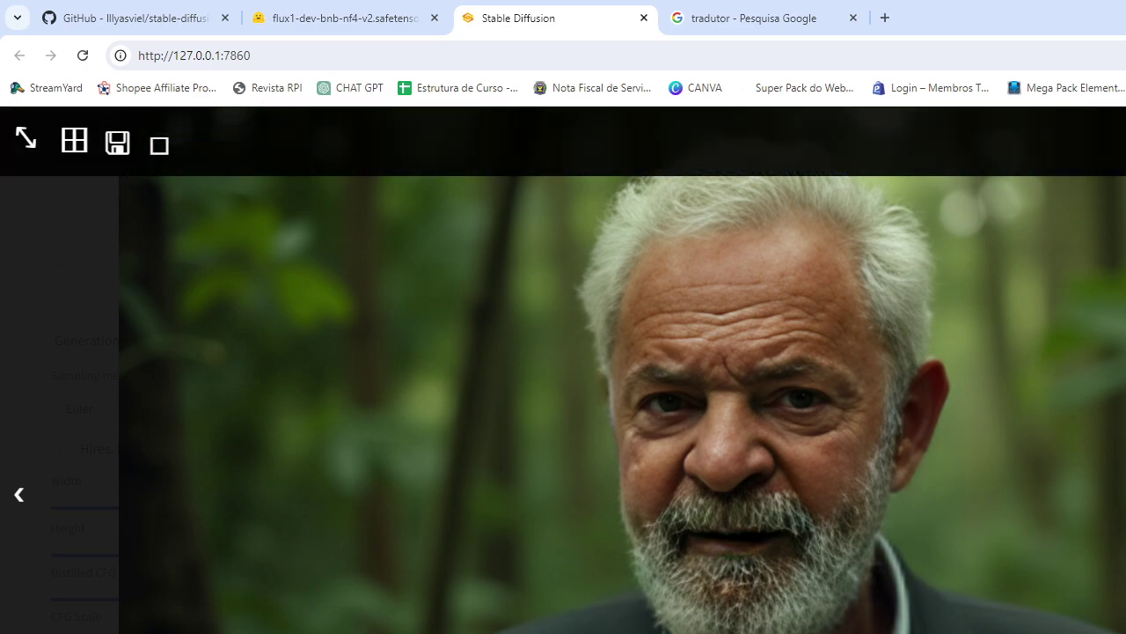
key(Escape)
scroll(183, 233, up, 1)
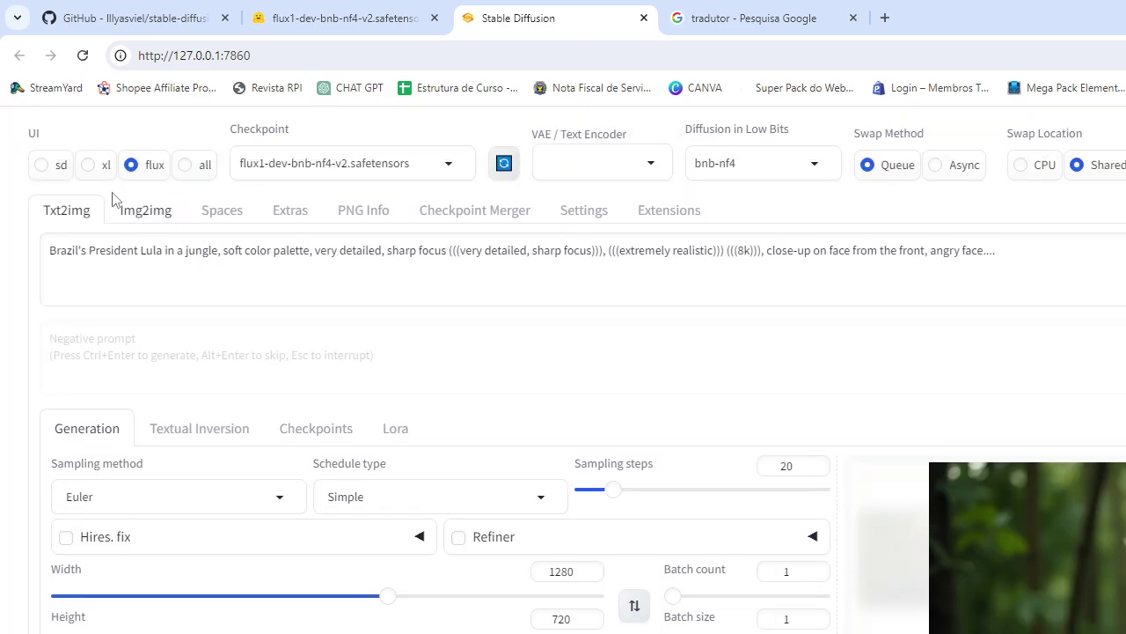
Switch the interface preset to xl and select the colossusProject_10bNeodemonFP16 checkpoint.
click(88, 165)
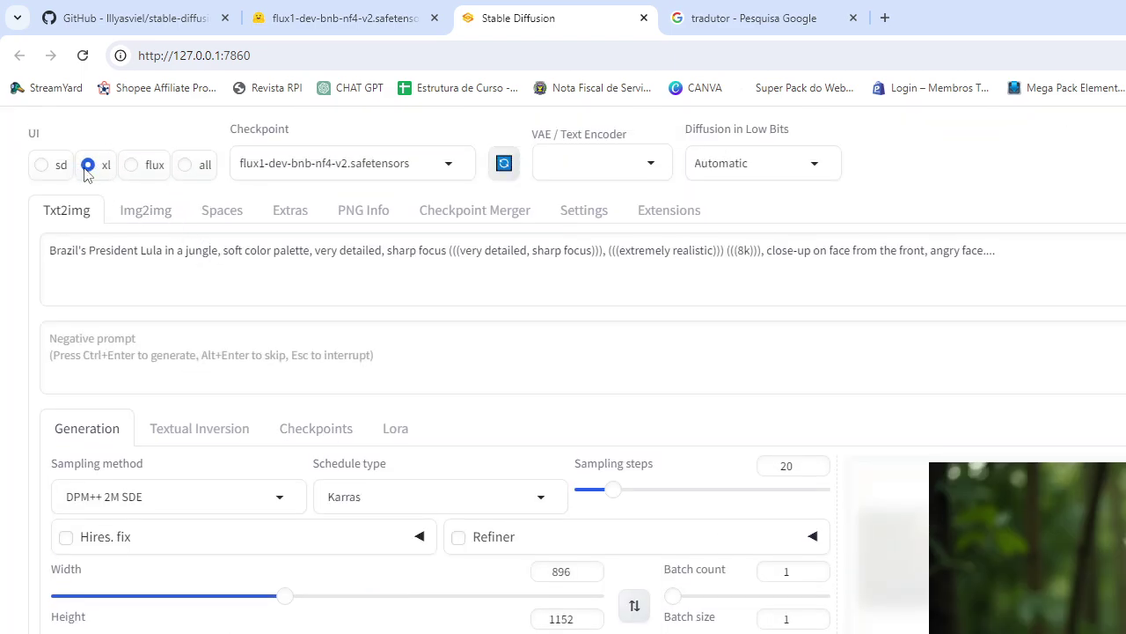
click(430, 164)
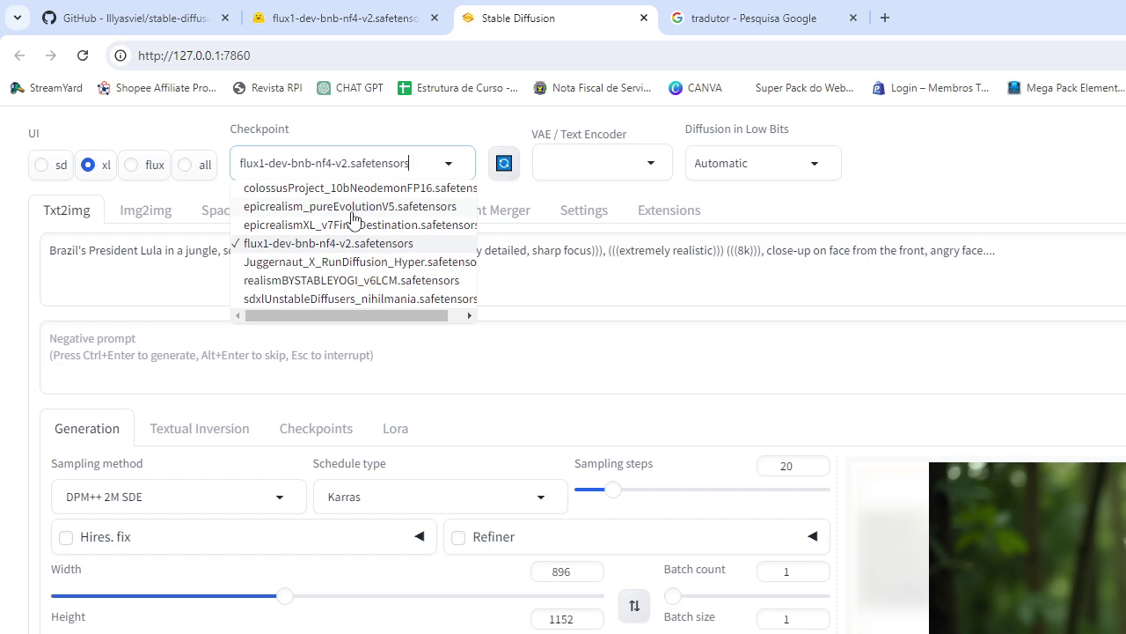
click(334, 187)
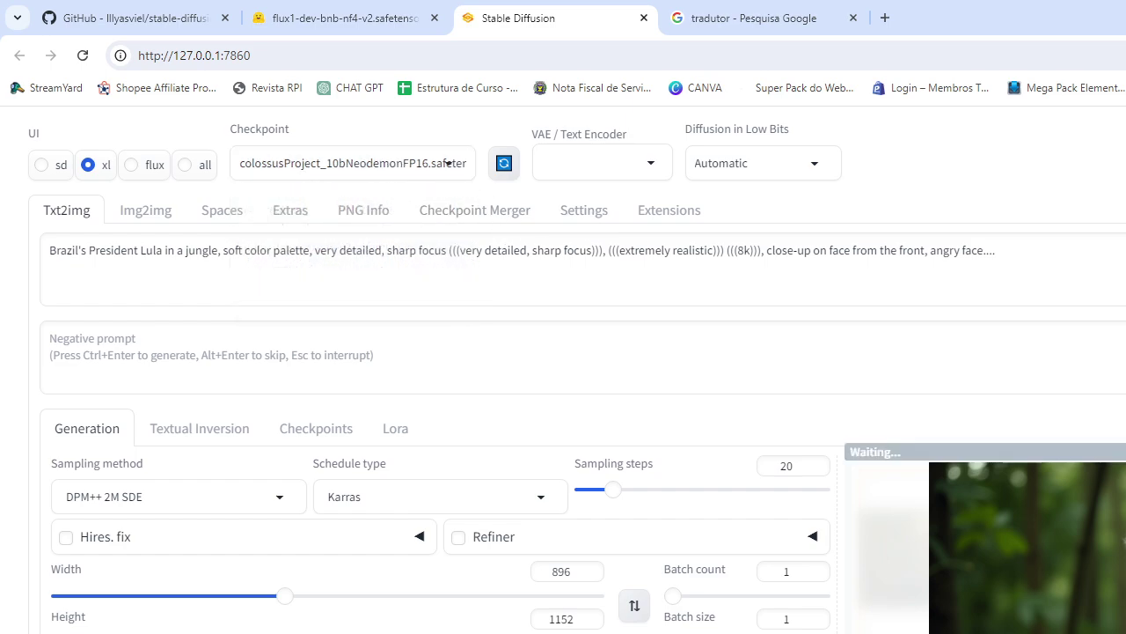
Enter "nfsw" as the negative prompt.
click(252, 351)
text(n)
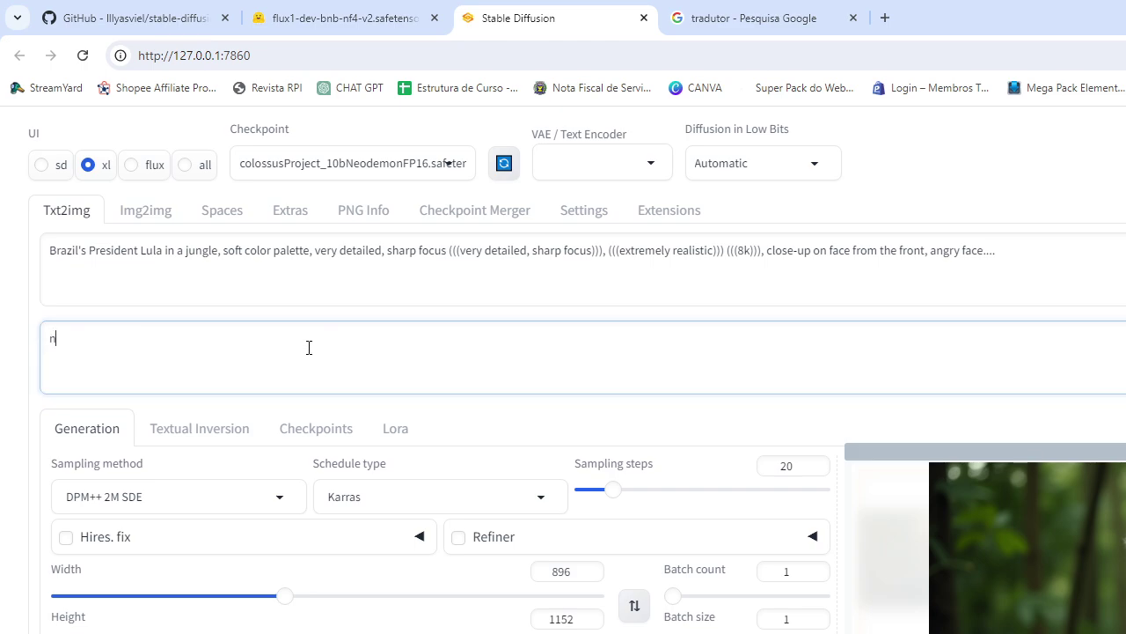
text(fsw)
Review the available sampling methods and check the checkpoint loading log in the webui.bat console.
click(281, 492)
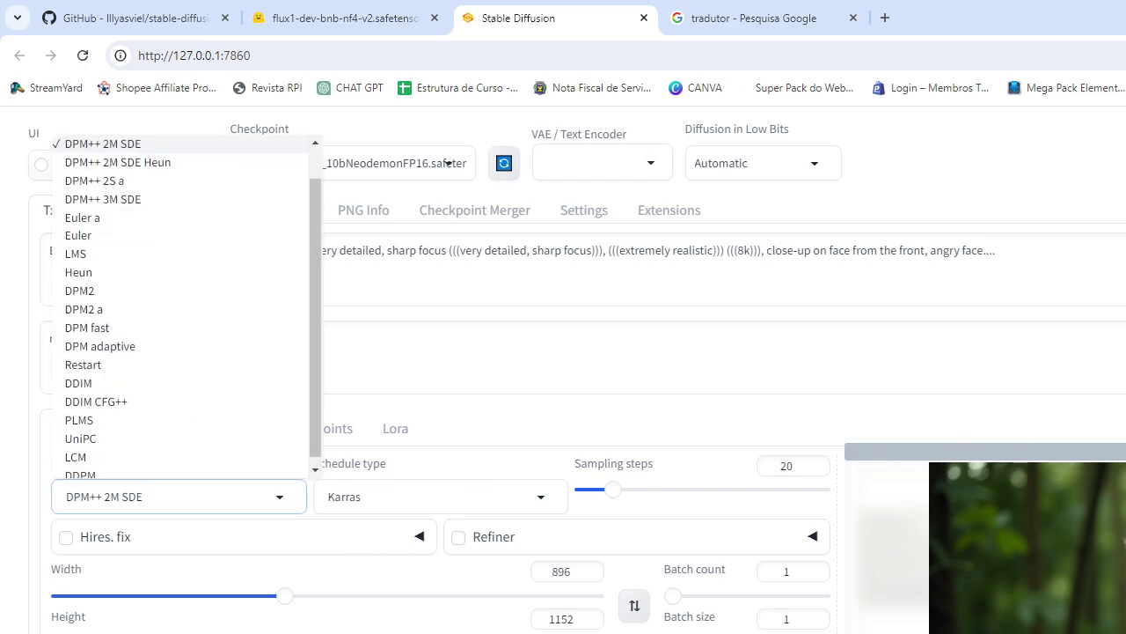
scroll(563, 352, down, 4)
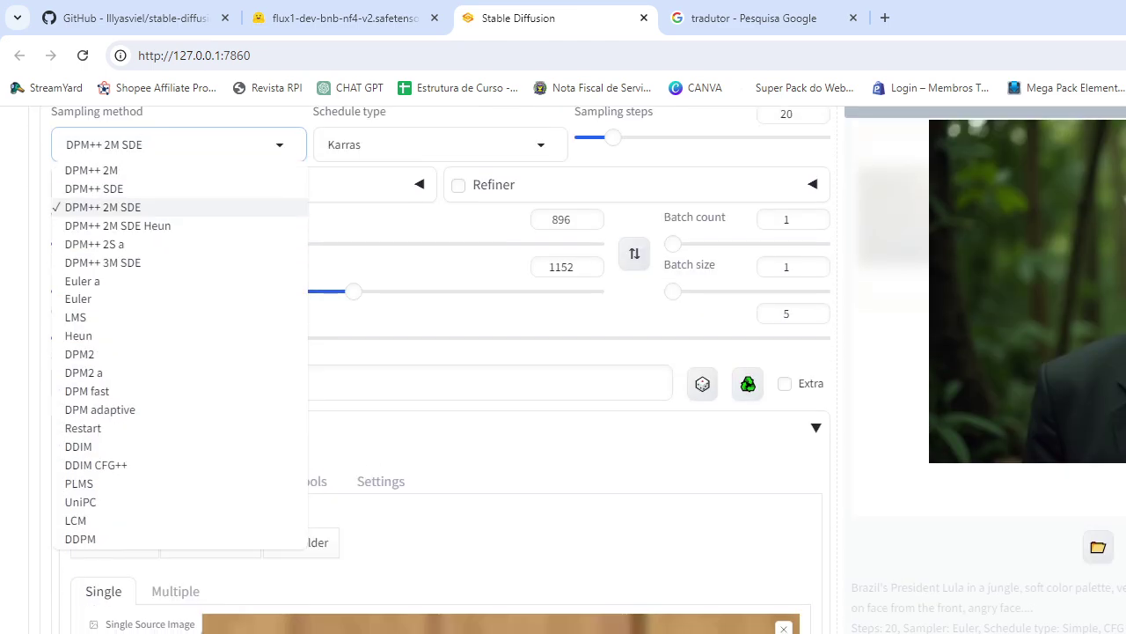
key(alt+Tab)
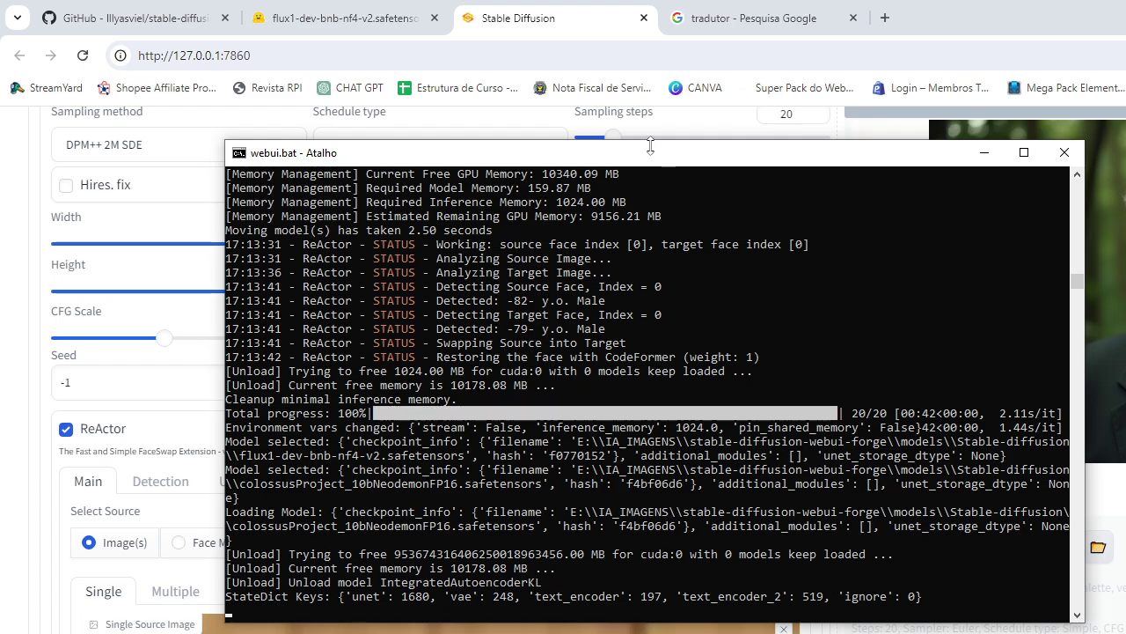
click(581, 43)
Examine the last generated Lula image at enlarged size and return to the prompt and generation settings.
scroll(1109, 501, up, 4)
scroll(891, 599, down, 1)
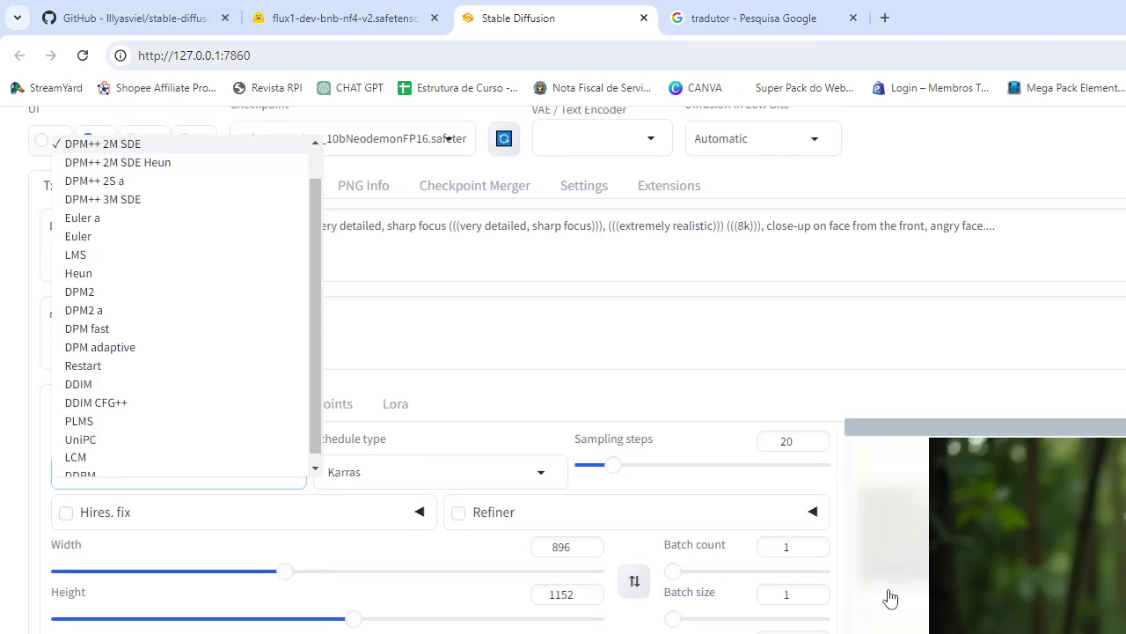
scroll(890, 599, down, 4)
scroll(890, 599, up, 4)
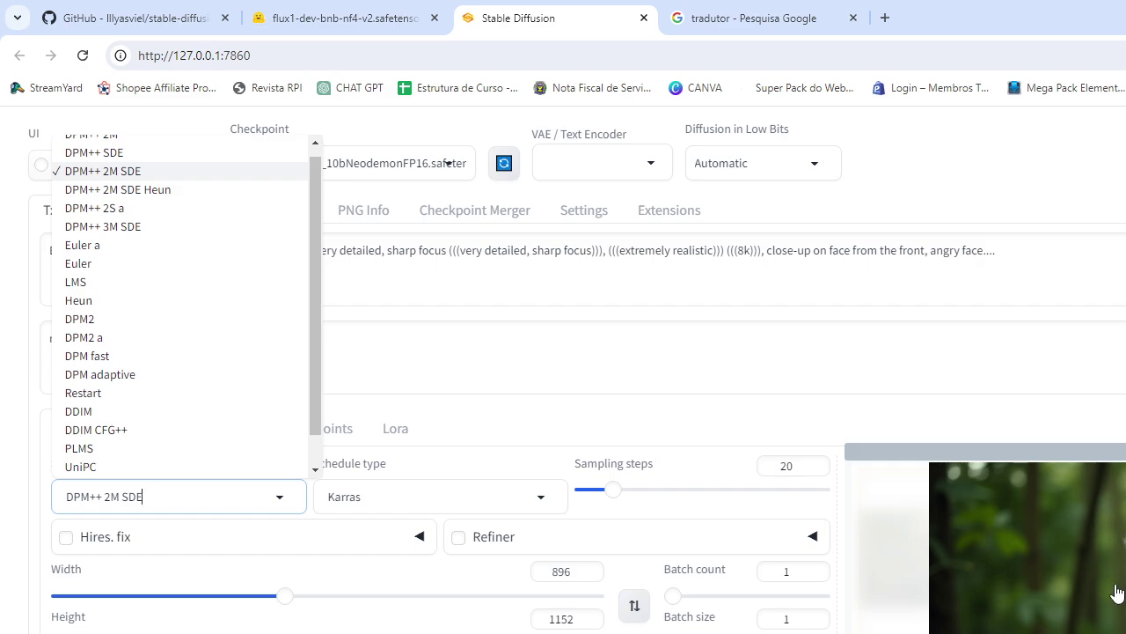
click(1056, 590)
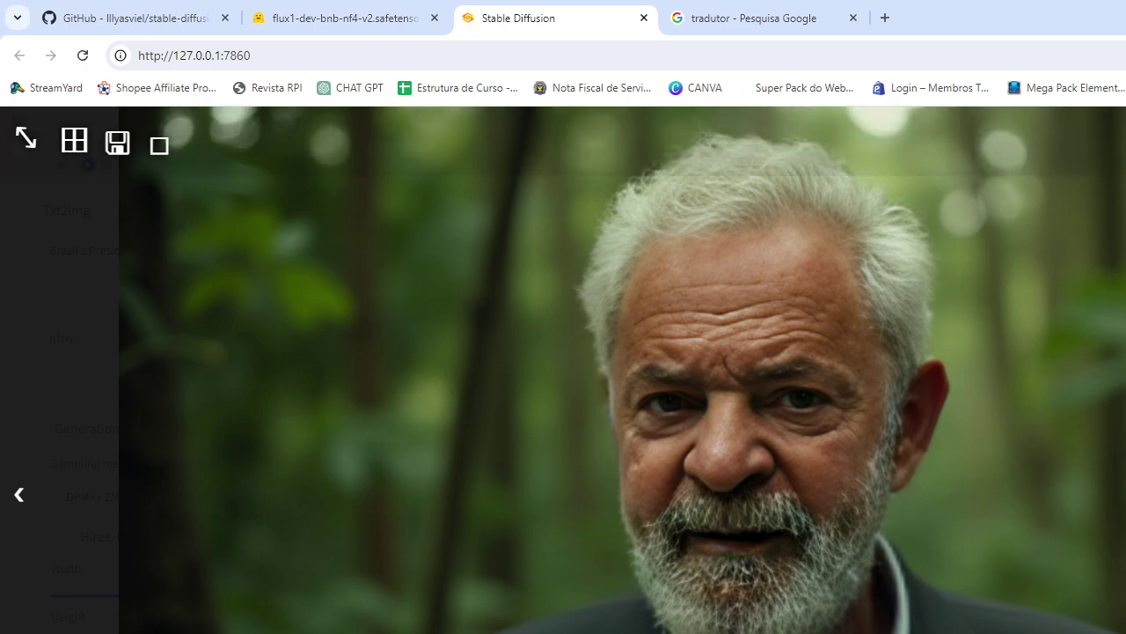
click(449, 163)
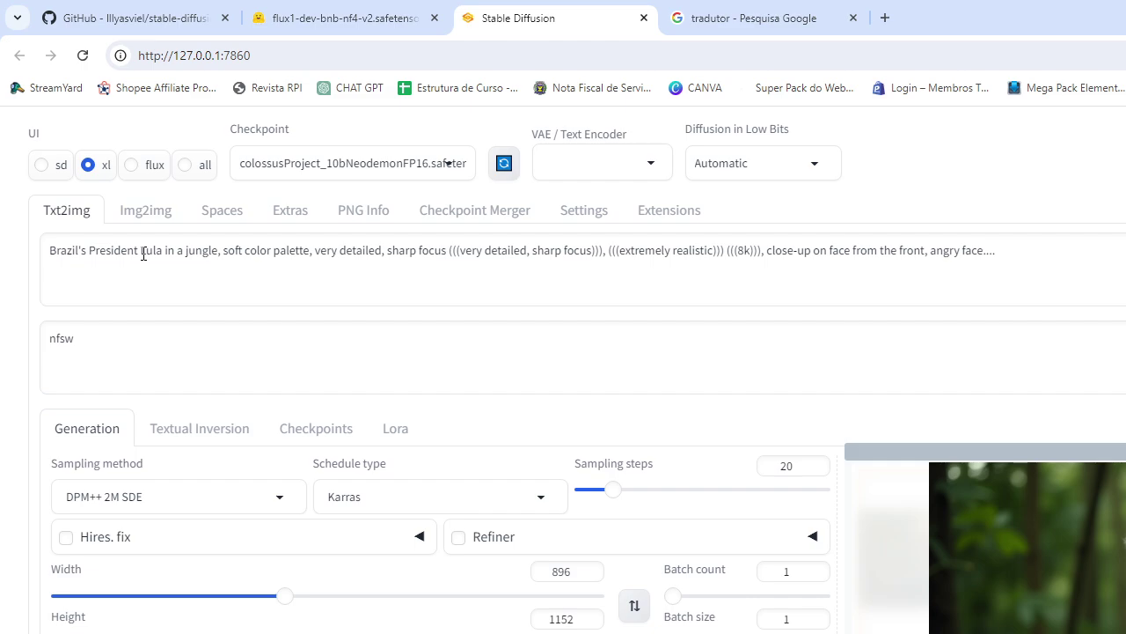
Replace the opening words "Brazil's President Lula in" of the jungle prompt with text beginning with "D".
drag(178, 252, 43, 247)
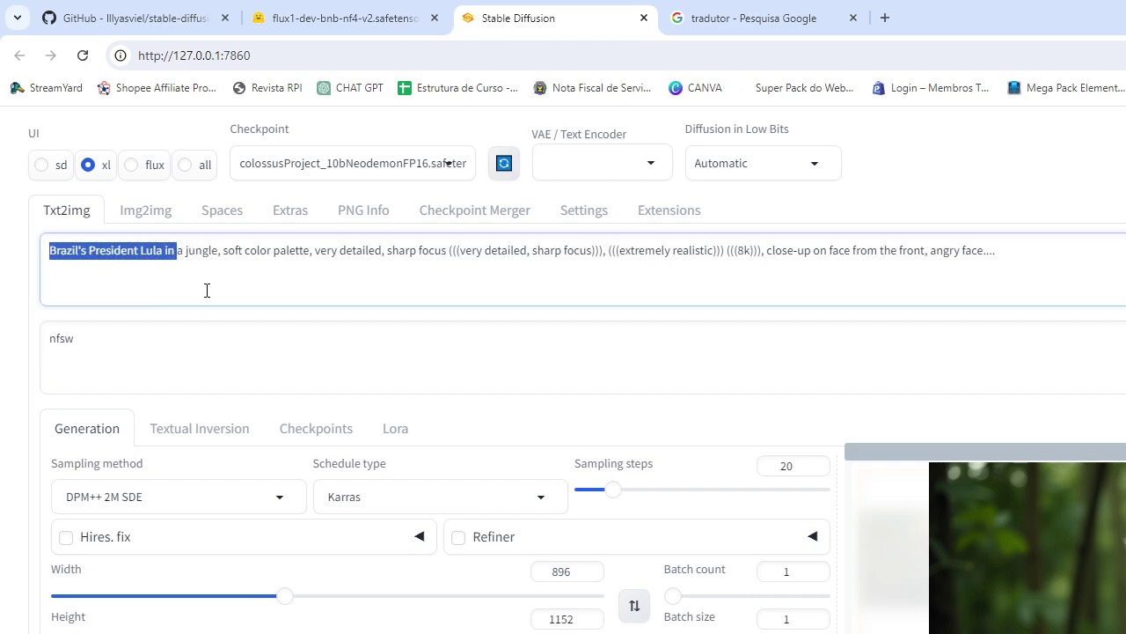
text(D)
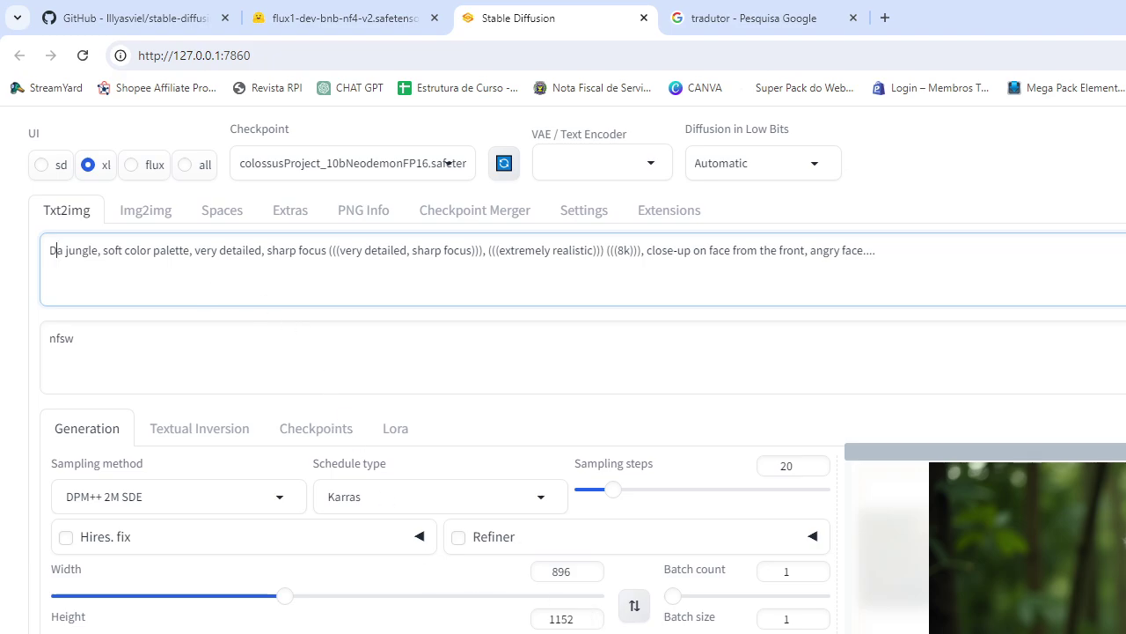
key(alt+Tab)
click(88, 604)
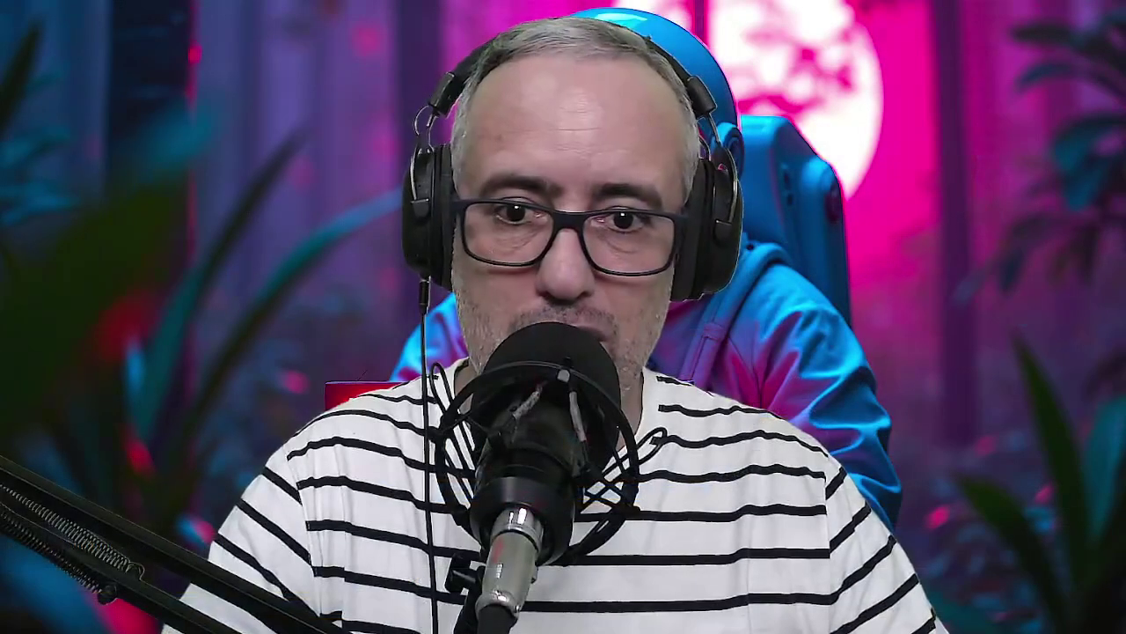